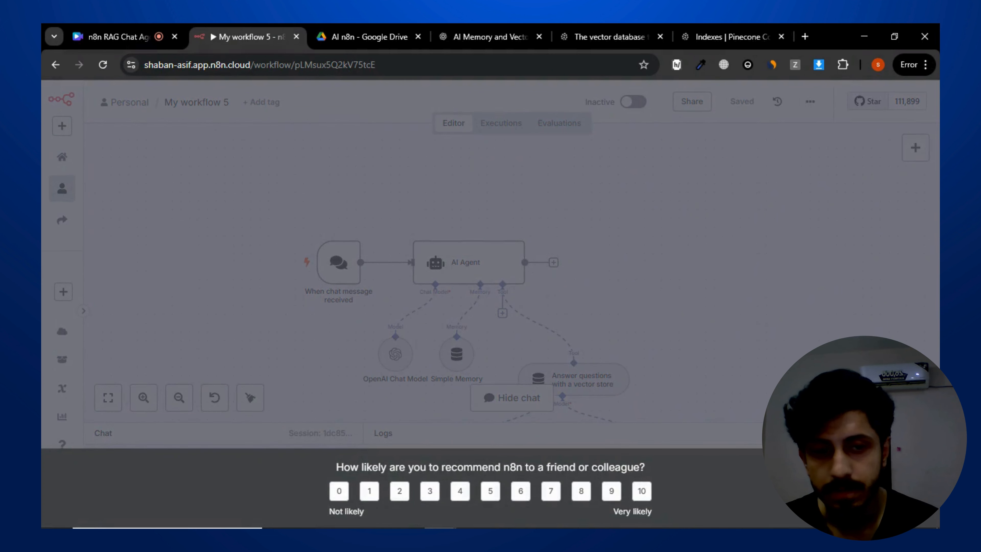
# - Dismiss the rating survey and enter the question 'what are my tax rights?' in the workflow chat
pyautogui.click(922, 466)
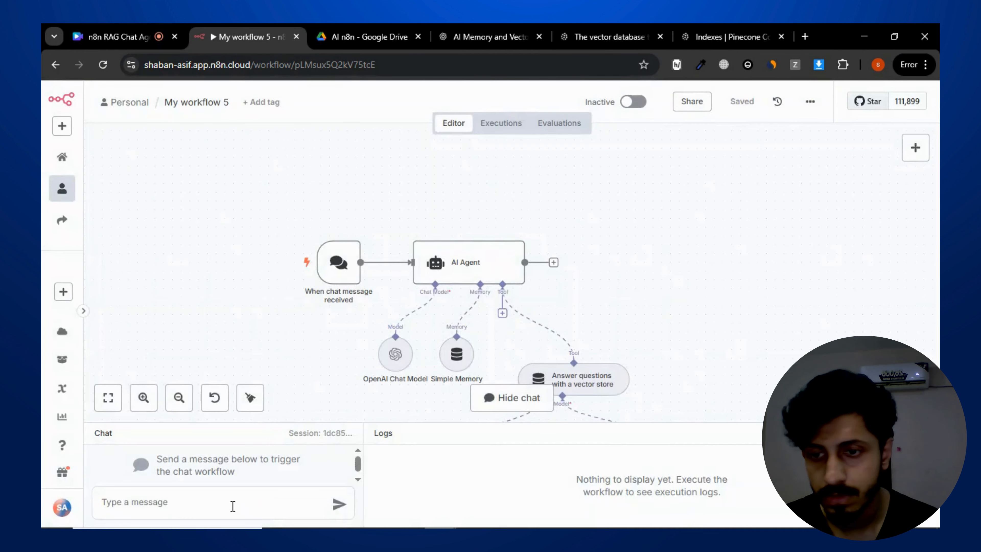
pyautogui.click(232, 506)
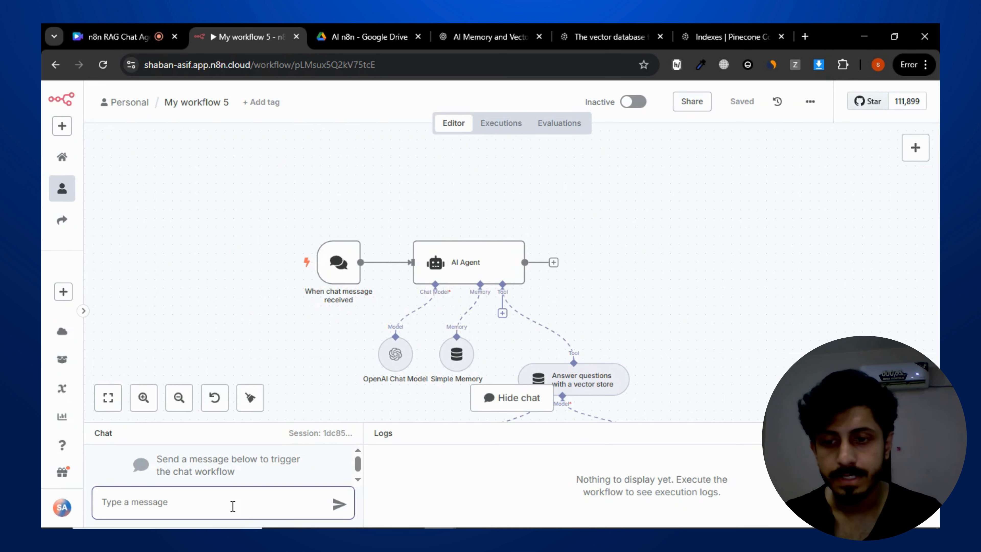
pyautogui.write('what are my tax rights?')
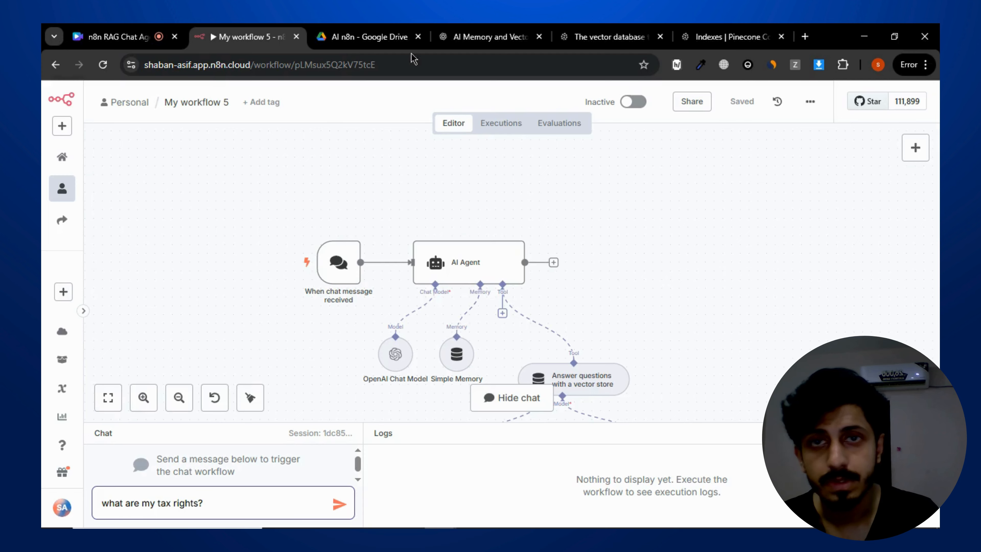
# - Open IRS Tax Guide 2024.pdf from the AI n8n Drive folder and look over its first page
pyautogui.click(411, 29)
pyautogui.doubleClick(483, 308)
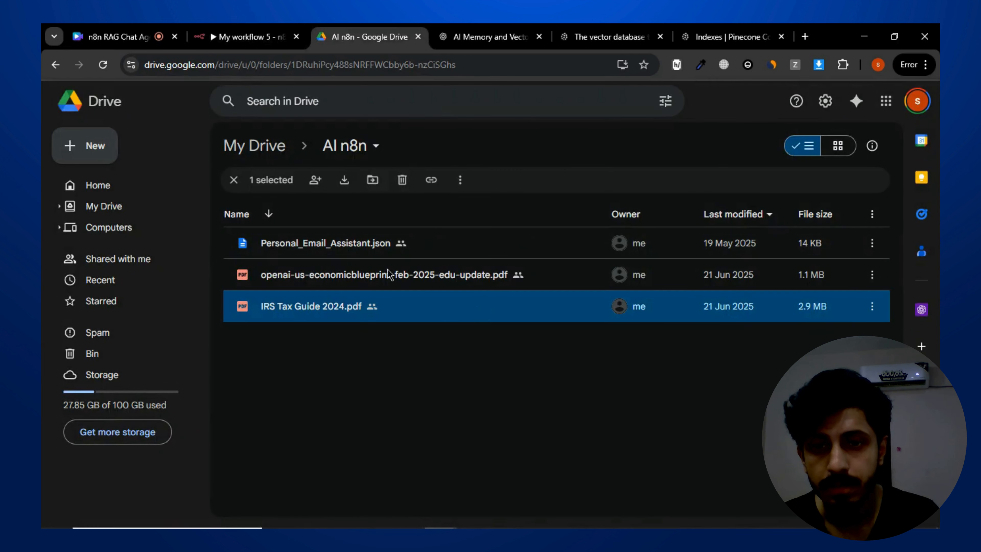
pyautogui.scroll(-5, 392, 291)
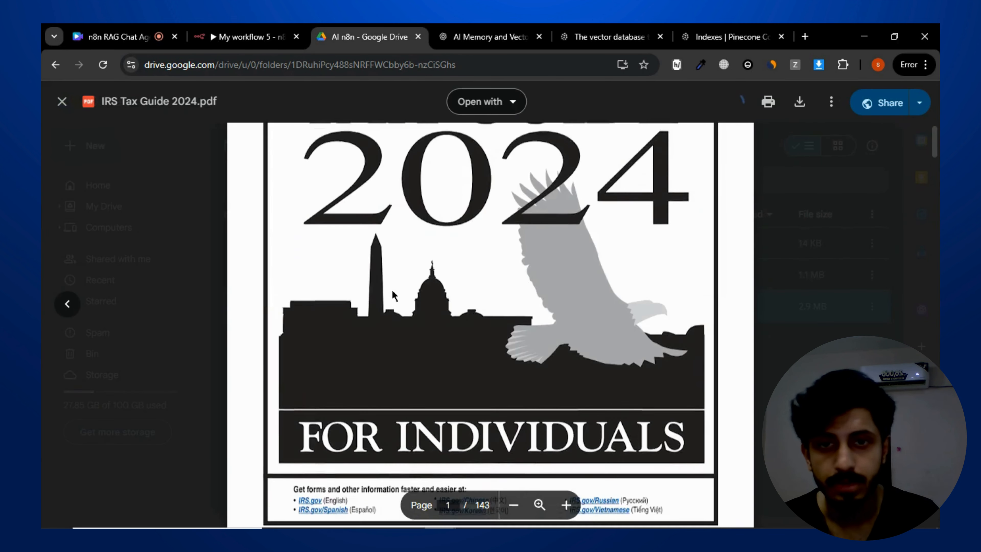
pyautogui.scroll(5, 390, 281)
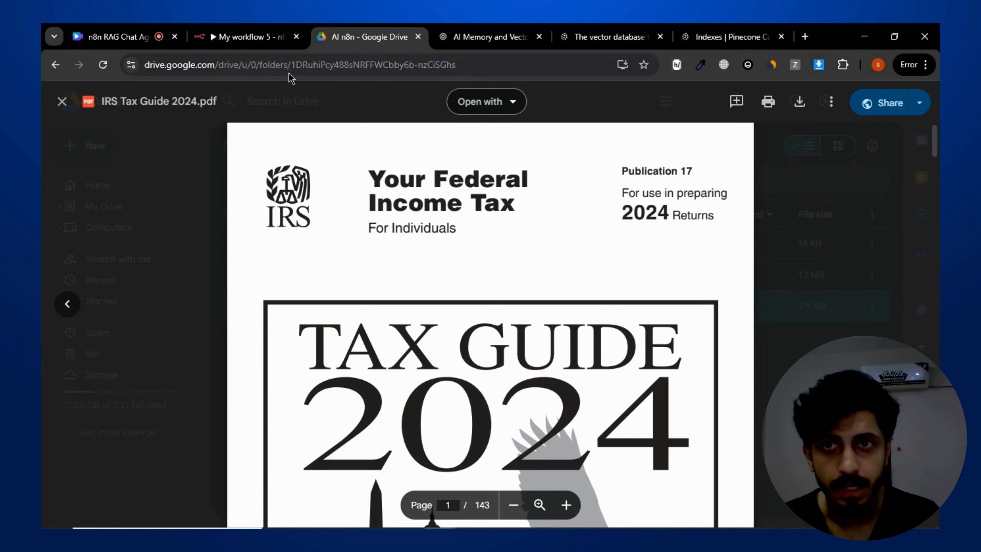
pyautogui.click(245, 35)
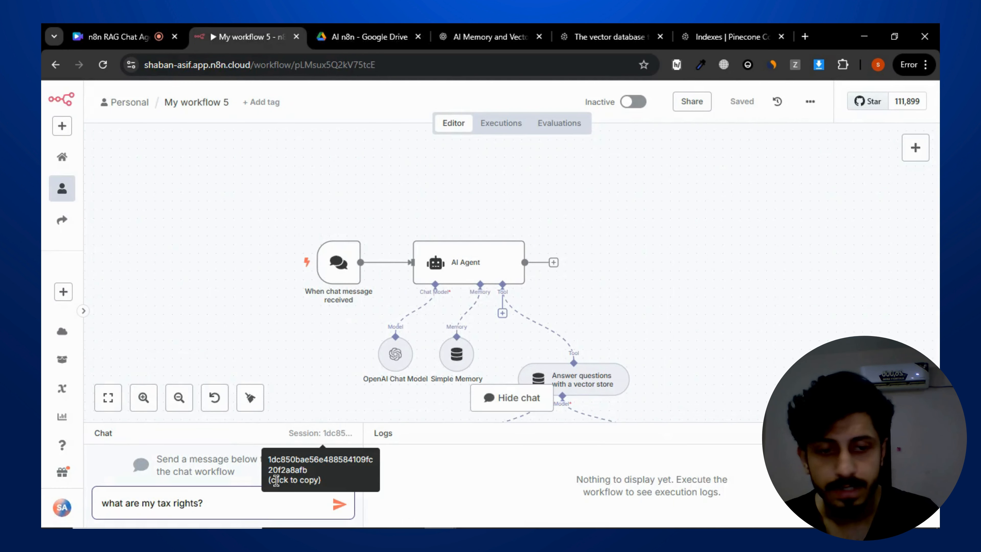
# - Send the chat question to run the RAG agent workflow and follow its execution through the nodes
pyautogui.press('Return')
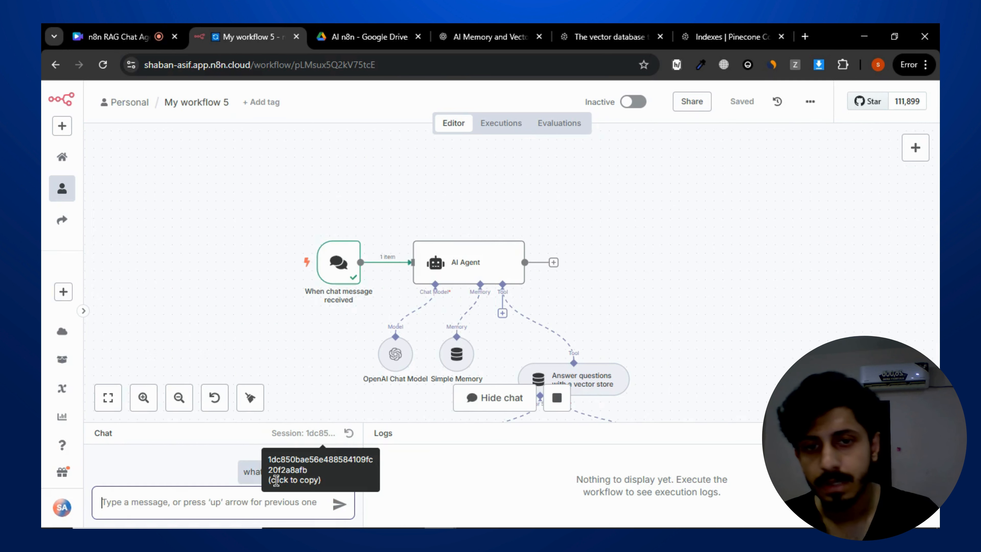
pyautogui.moveTo(723, 306); pyautogui.dragTo(696, 257)
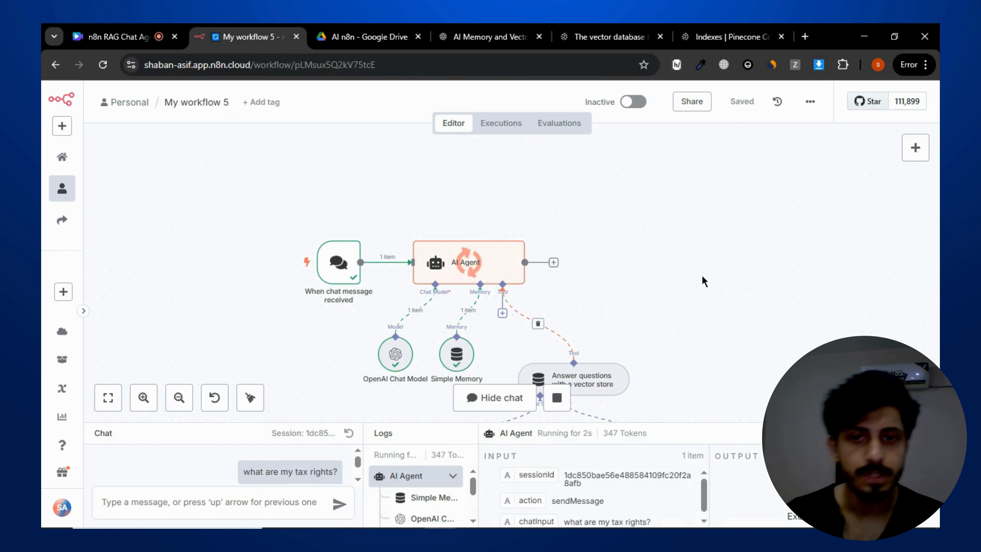
pyautogui.scroll(-5, 691, 276)
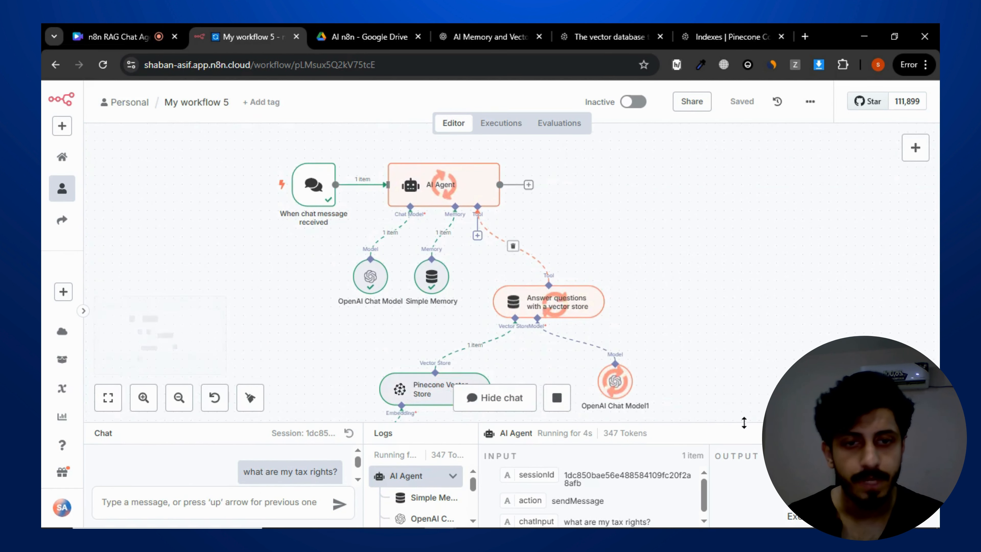
pyautogui.scroll(-3, 721, 317)
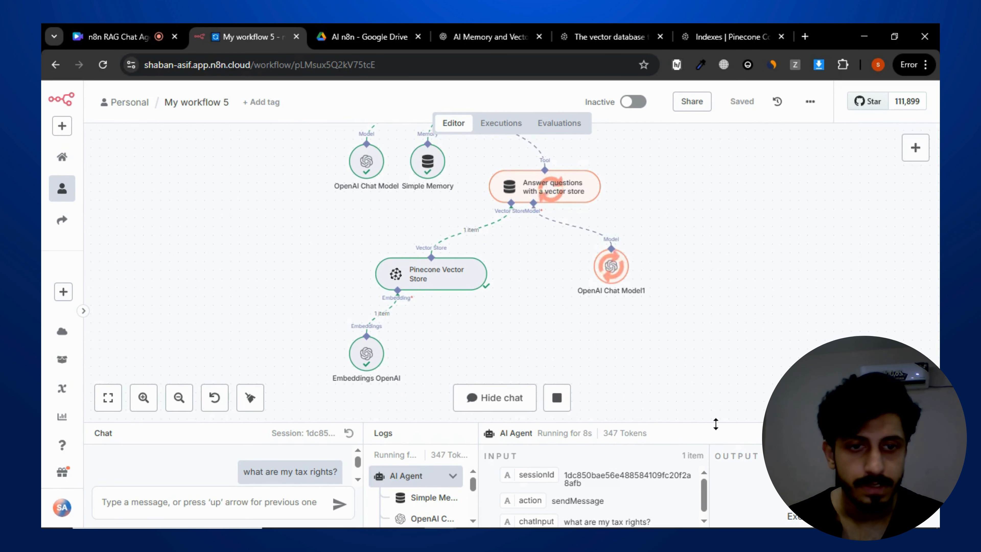
pyautogui.moveTo(734, 422); pyautogui.dragTo(734, 321)
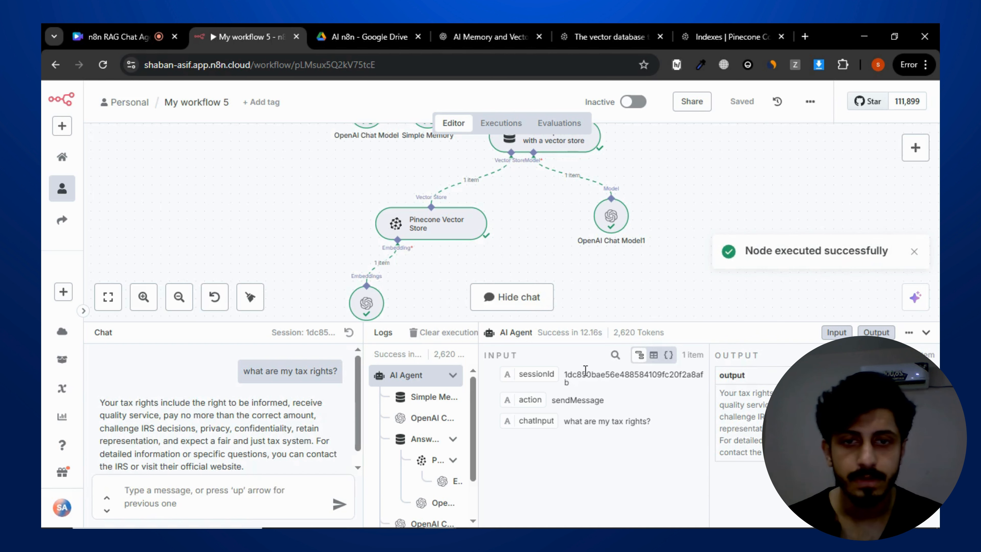
pyautogui.moveTo(677, 322); pyautogui.dragTo(675, 277)
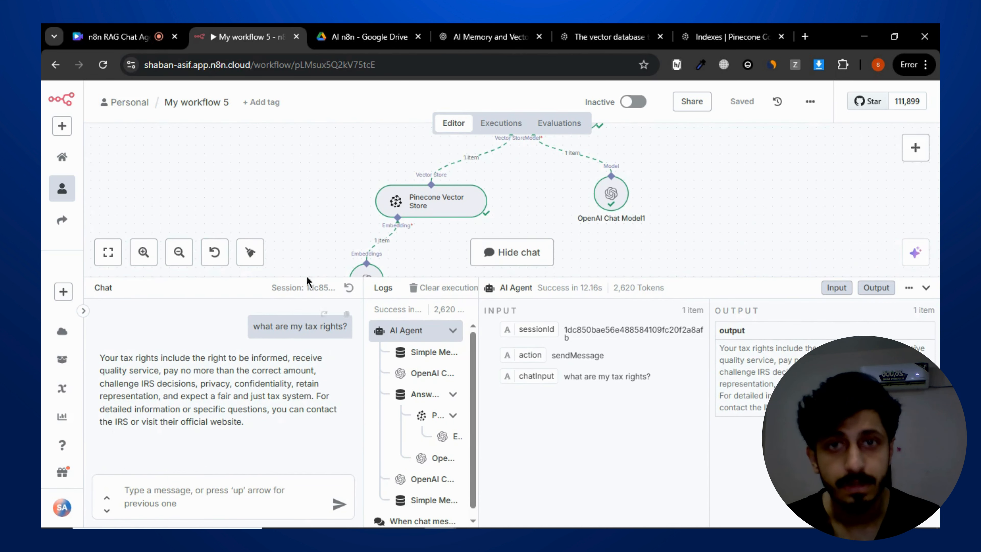
# - Review the tax guide PDF in the Drive tab again
pyautogui.click(367, 29)
pyautogui.scroll(-5, 427, 295)
pyautogui.scroll(5, 494, 226)
pyautogui.click(278, 34)
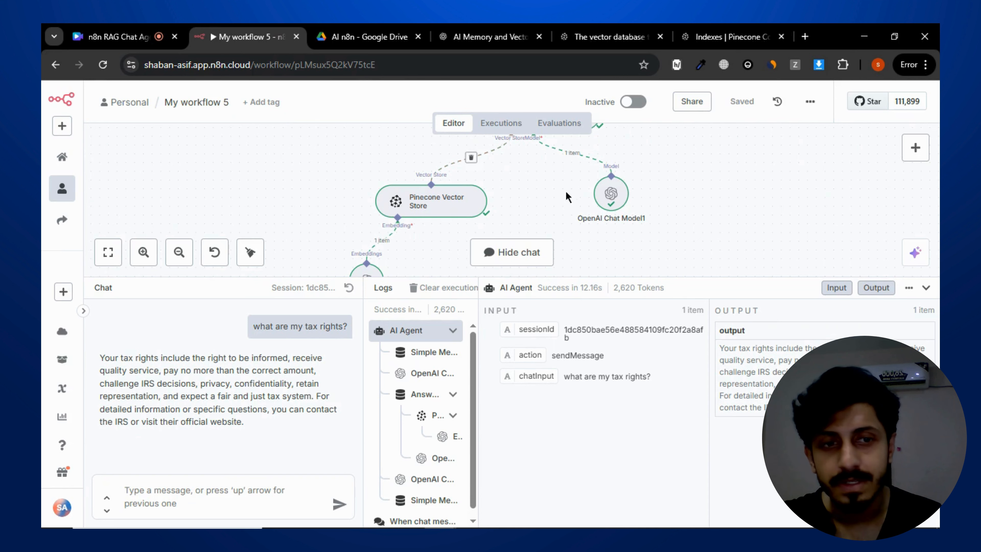
# - Collapse the chat and logs panel to see the whole RAG workflow
pyautogui.moveTo(718, 278); pyautogui.dragTo(718, 331)
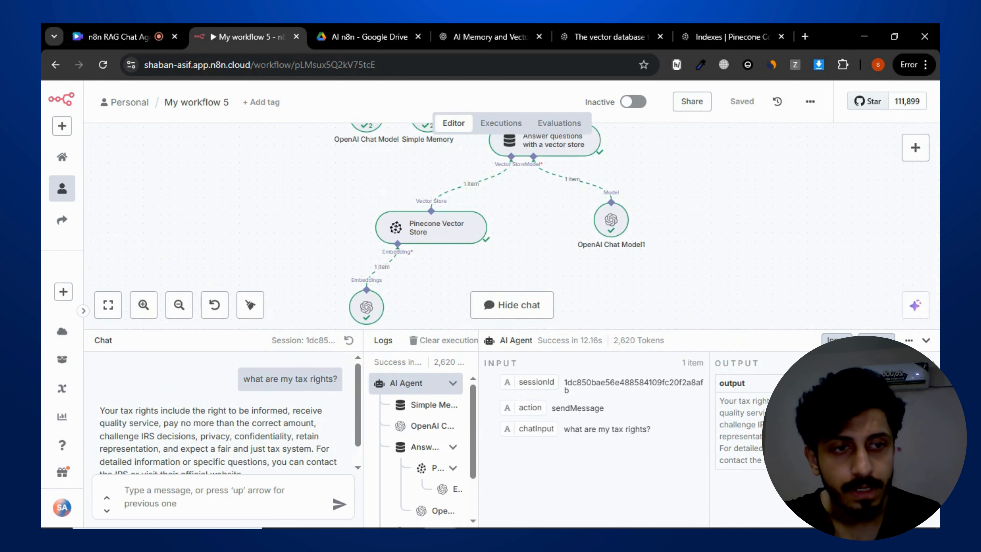
pyautogui.click(926, 340)
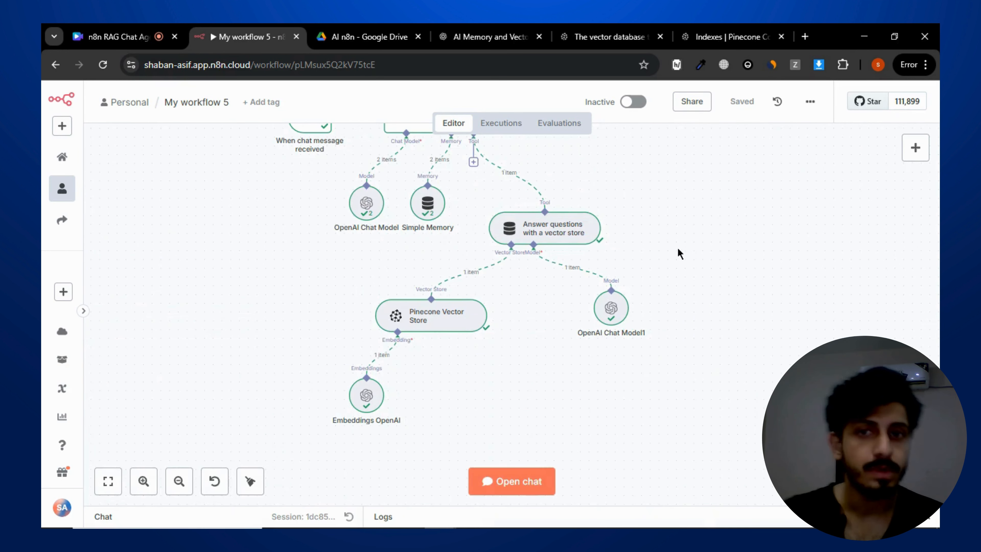
pyautogui.moveTo(686, 211); pyautogui.dragTo(702, 341)
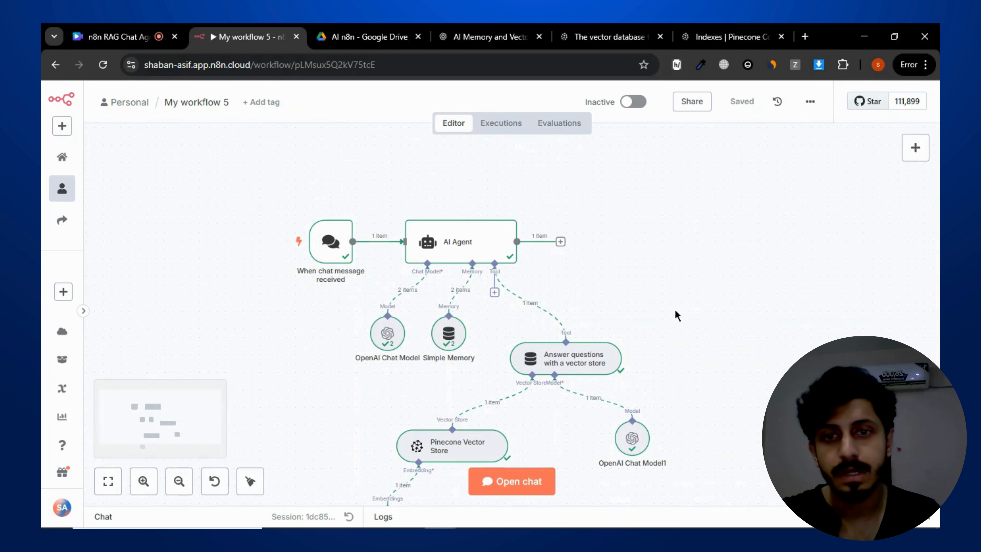
# - Create a new workflow starting with a 'Trigger manually' trigger
pyautogui.click(72, 160)
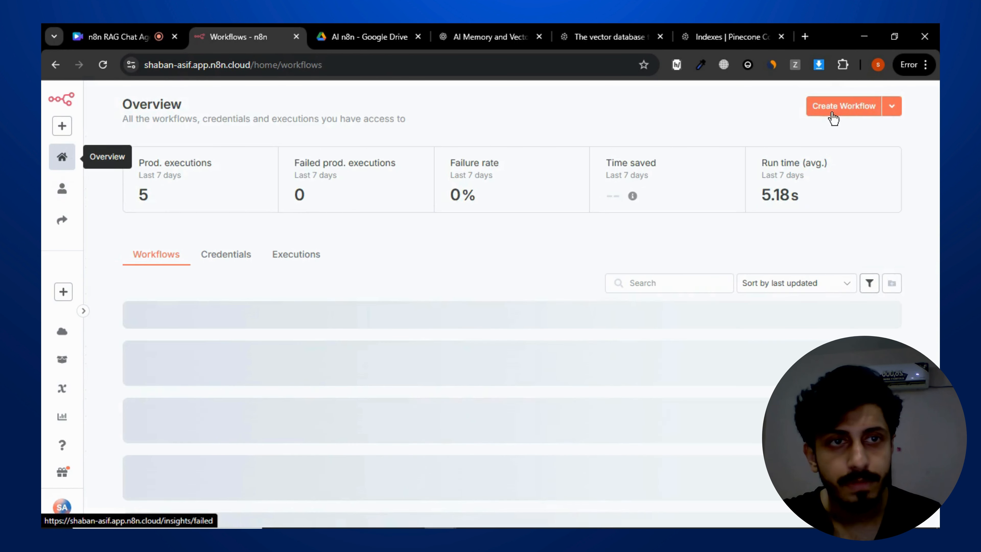
pyautogui.click(831, 108)
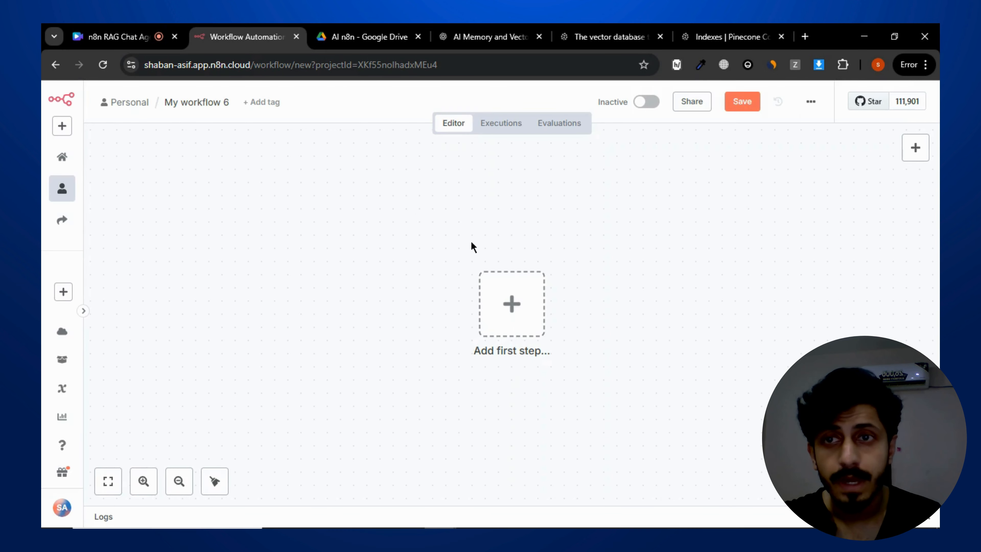
pyautogui.click(510, 304)
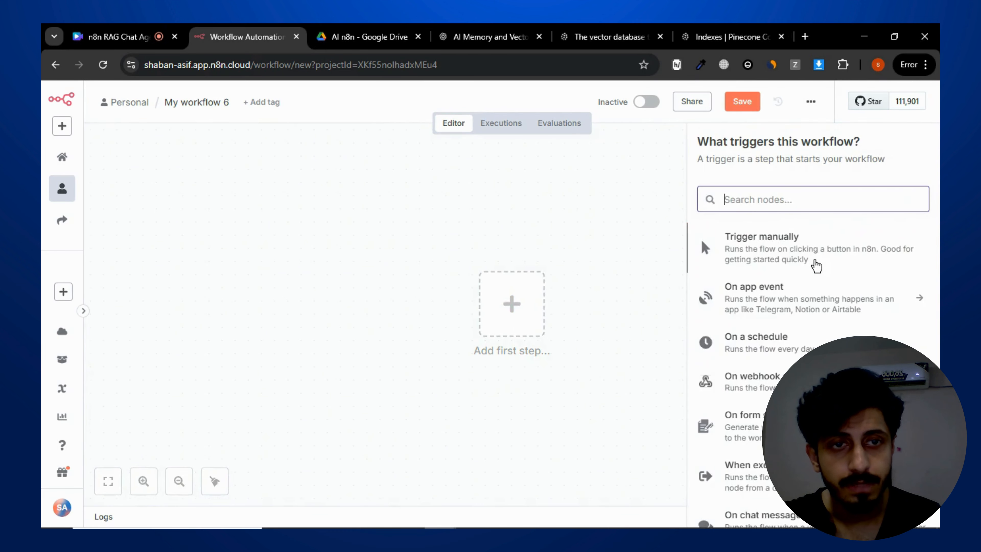
pyautogui.click(805, 247)
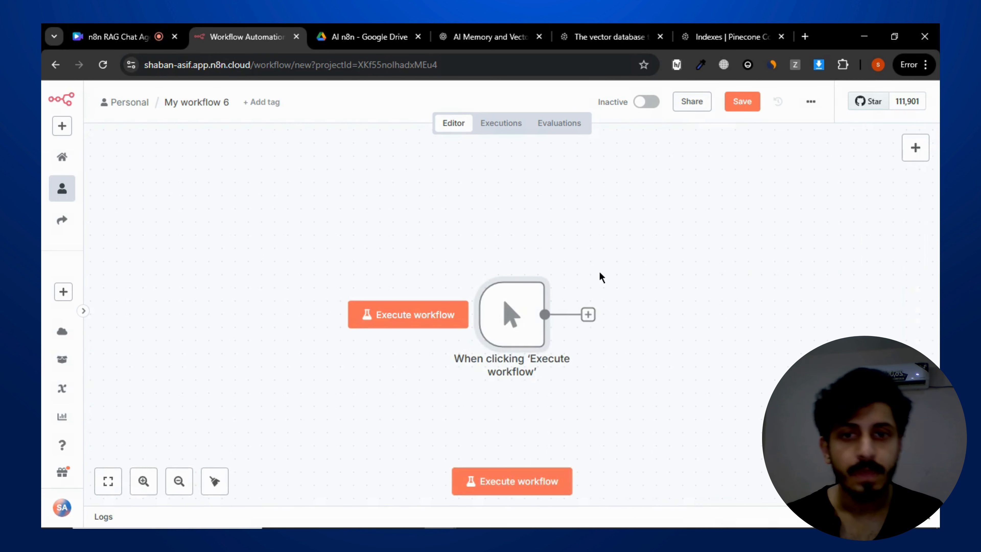
# - Add a Google Drive node after the manual trigger
pyautogui.hscroll(5, 602, 277)
pyautogui.scroll(-1, 601, 278)
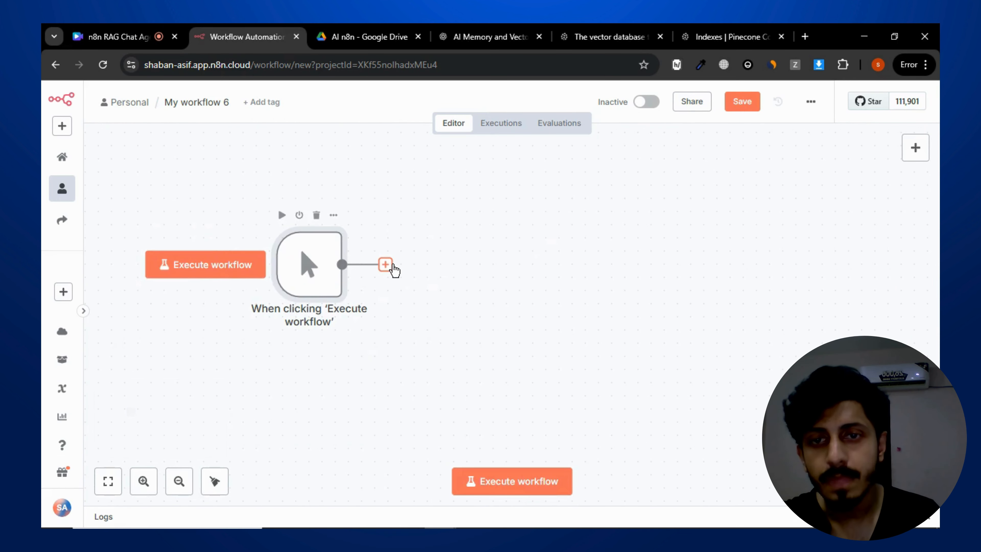
pyautogui.click(385, 264)
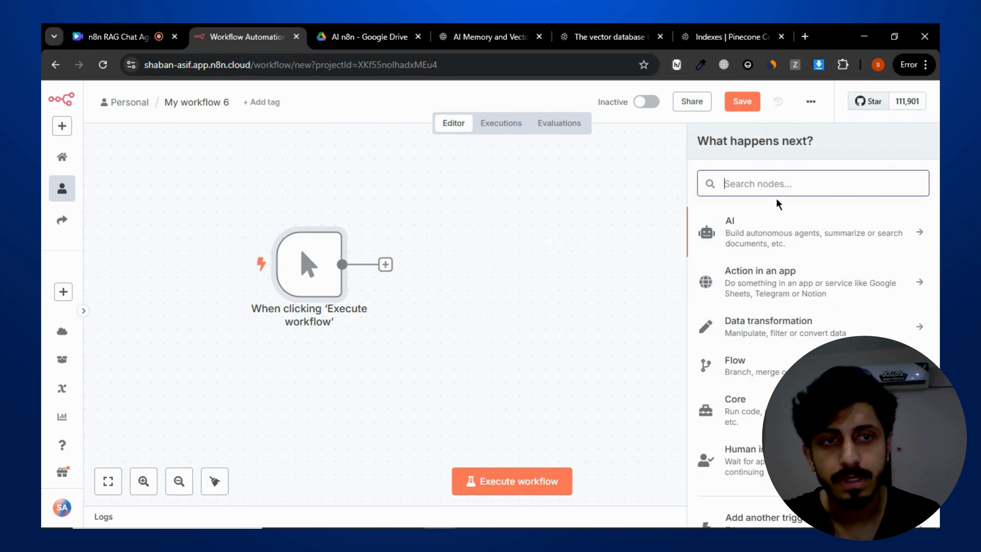
pyautogui.write('google')
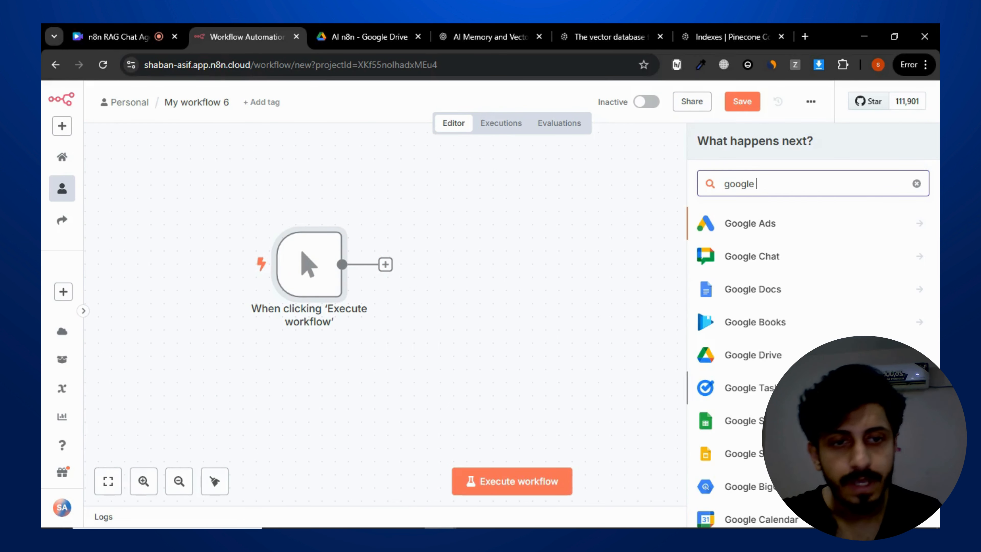
pyautogui.click(781, 362)
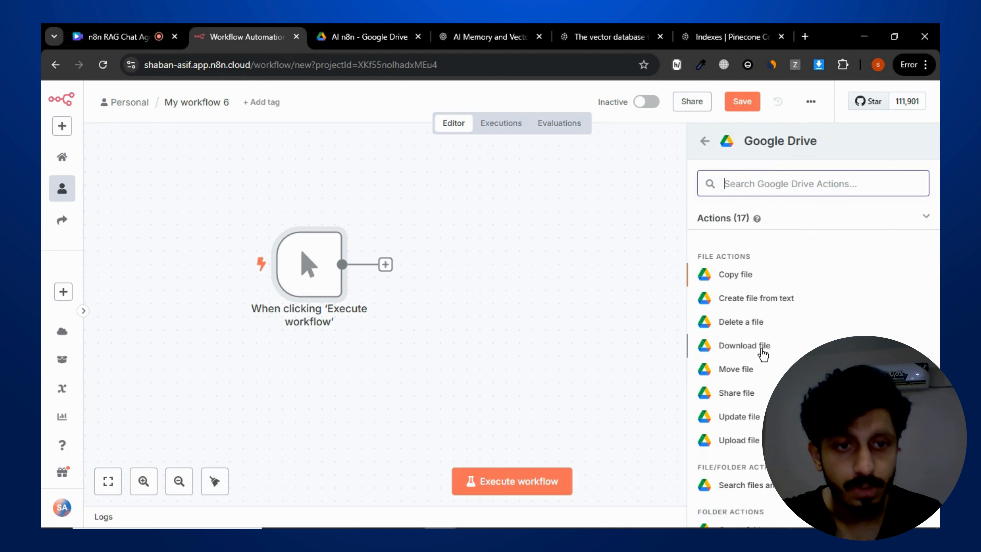
# - Choose the Google Drive Download file action for the new node
pyautogui.click(379, 36)
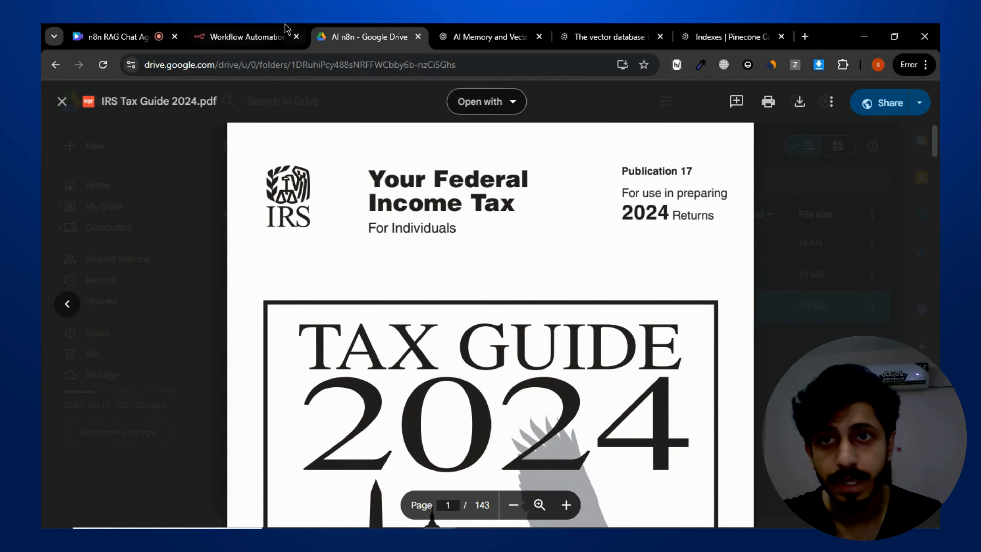
pyautogui.click(293, 36)
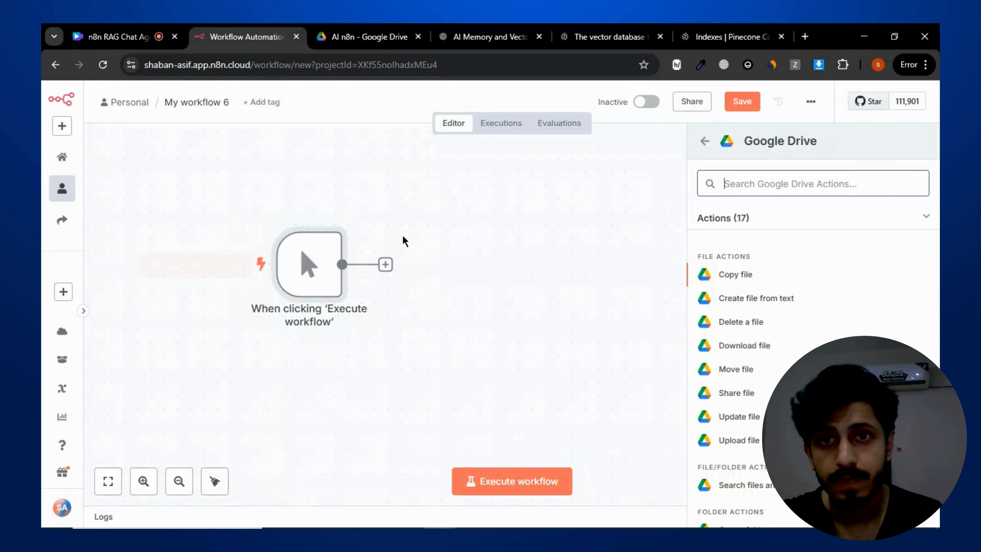
pyautogui.click(574, 29)
pyautogui.click(268, 29)
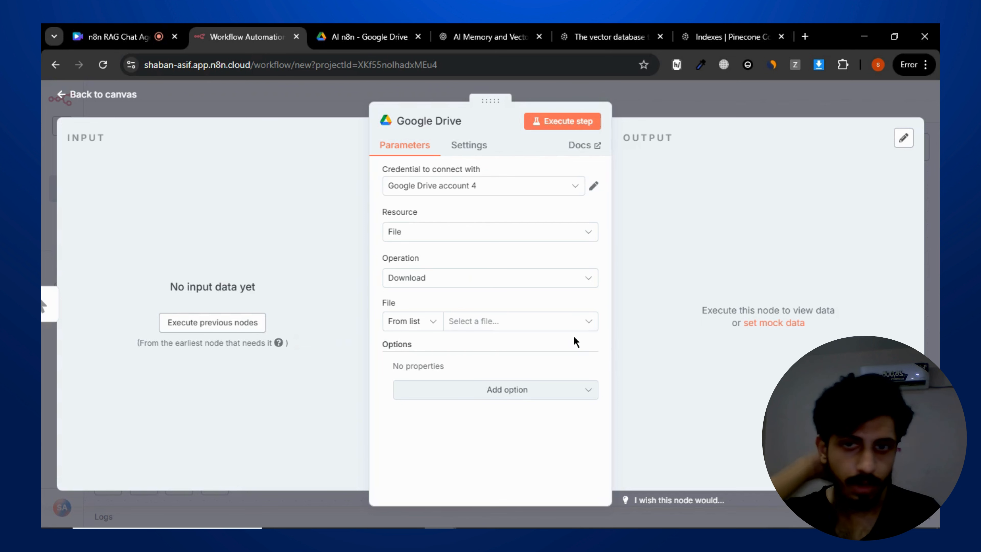
# - Review the Resource and Operation options of the Google Drive node
pyautogui.click(483, 233)
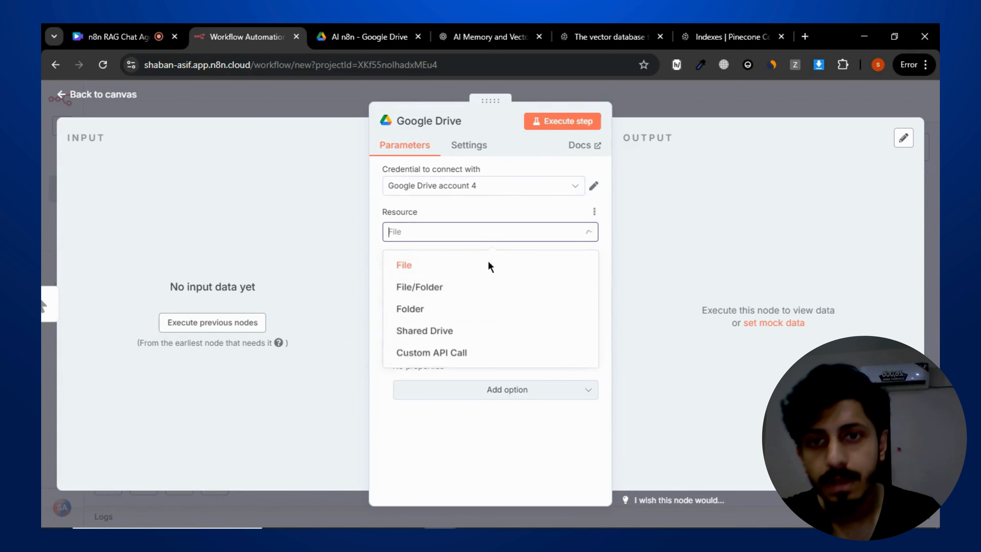
pyautogui.click(670, 251)
pyautogui.click(485, 281)
pyautogui.click(681, 267)
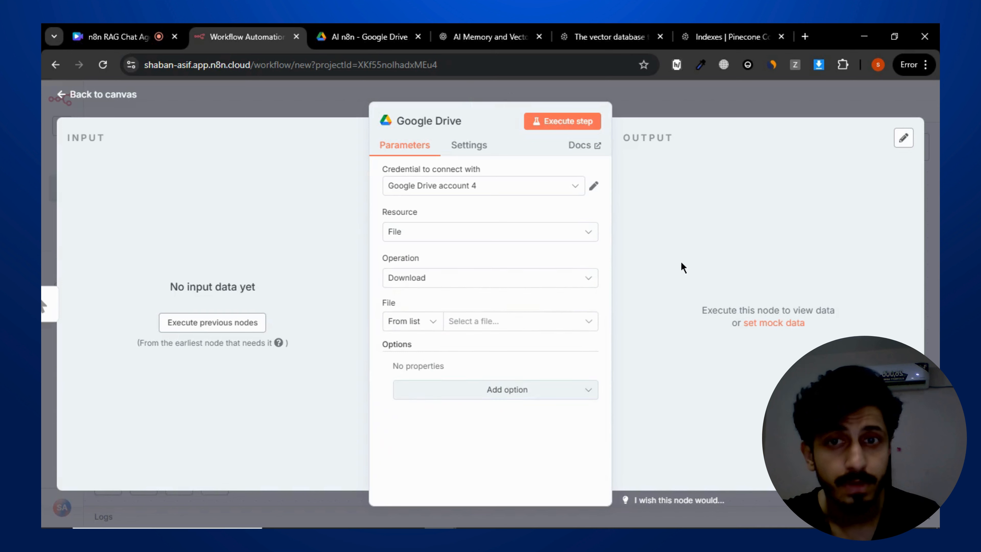
# - Set the File source of the Download node to By URL
pyautogui.click(514, 327)
pyautogui.click(410, 325)
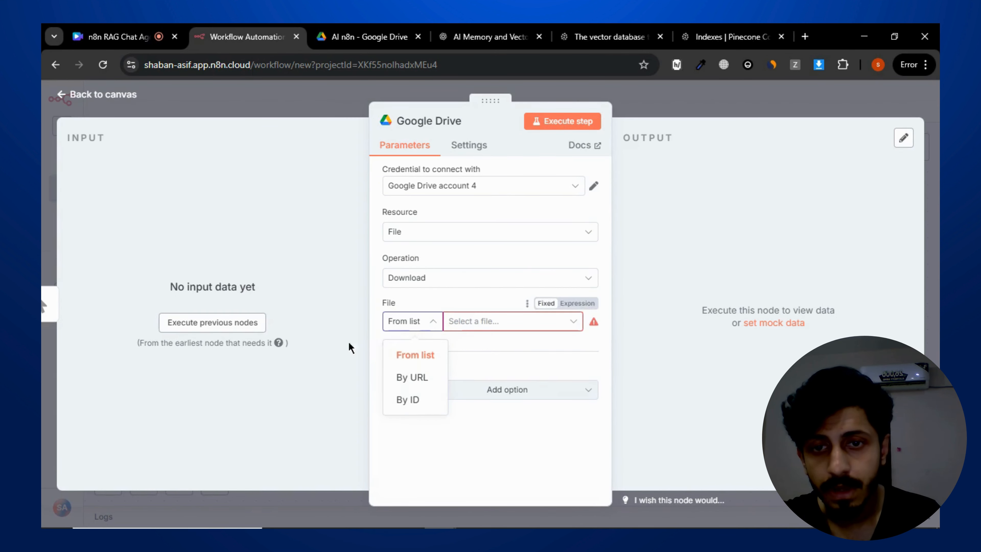
pyautogui.click(410, 378)
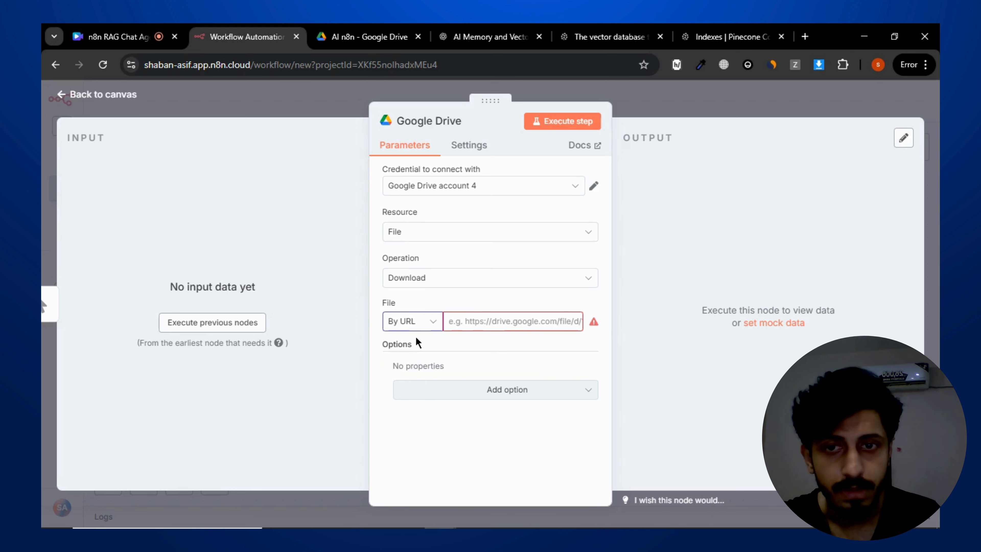
pyautogui.click(417, 326)
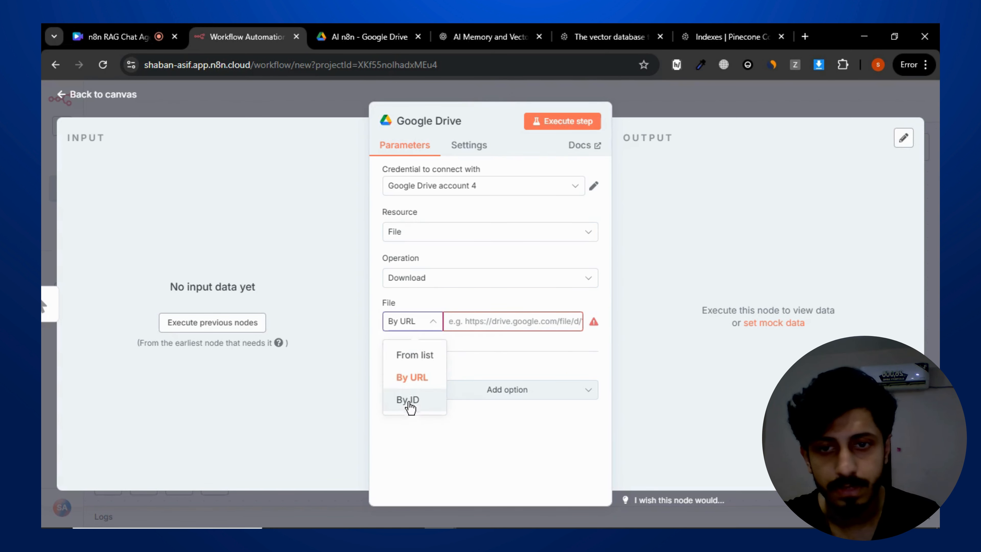
pyautogui.click(416, 377)
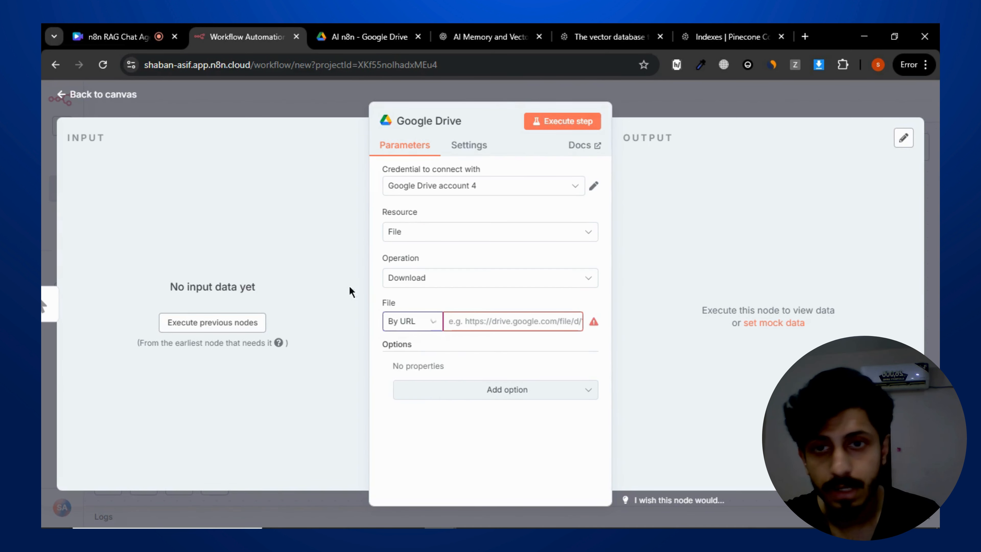
# - Copy the share link of IRS Tax Guide 2024.pdf from Google Drive and paste it as the Download node's file URL
pyautogui.click(363, 37)
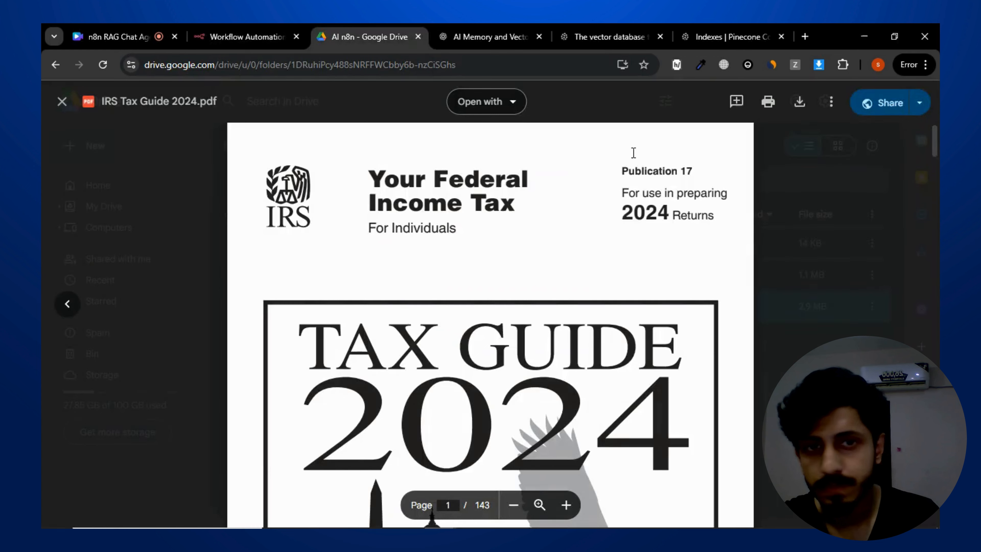
pyautogui.press('Escape')
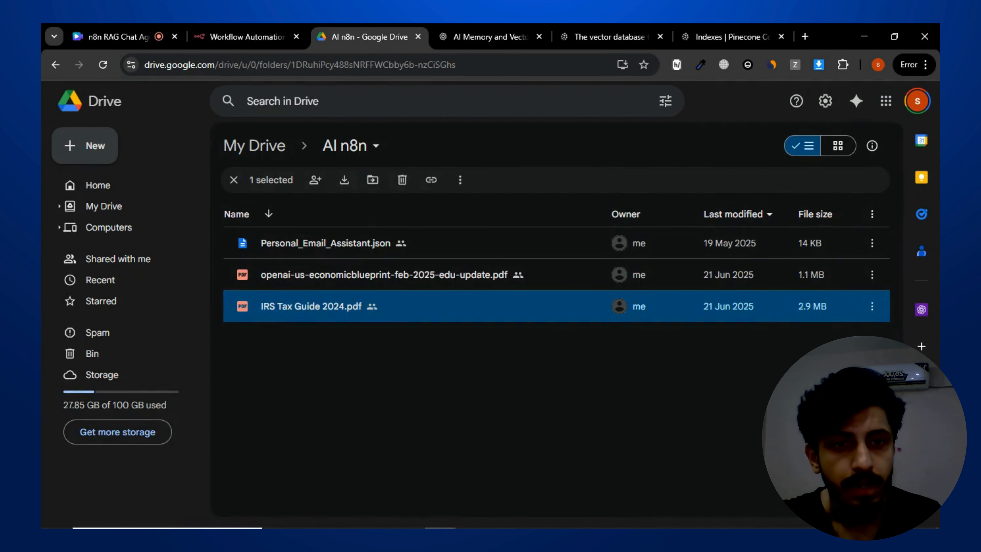
pyautogui.click(872, 306)
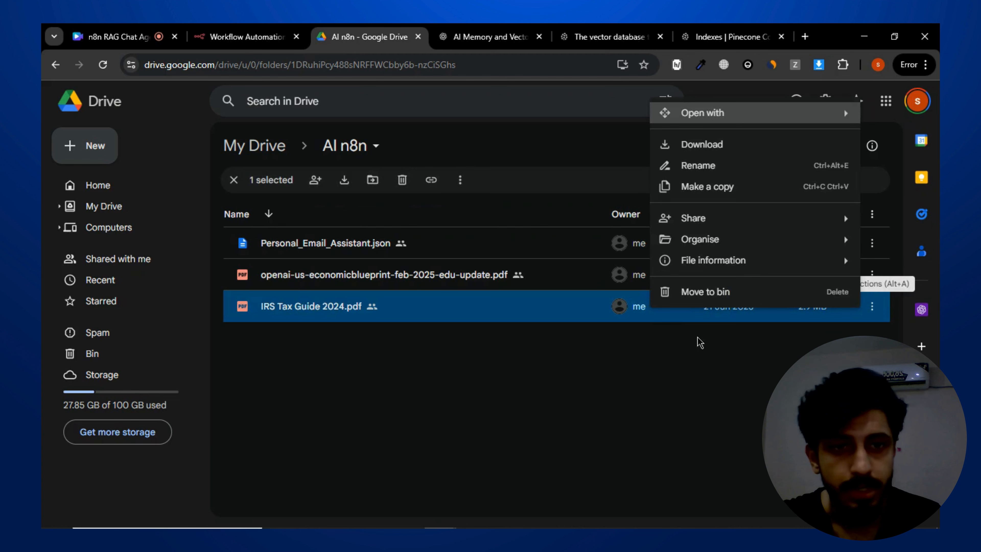
pyautogui.moveTo(738, 218)
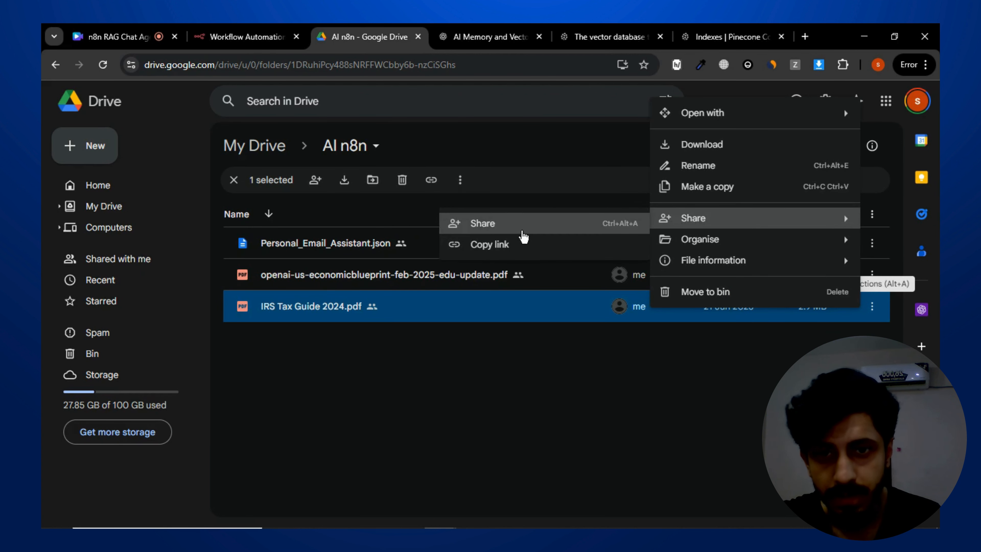
pyautogui.click(522, 231)
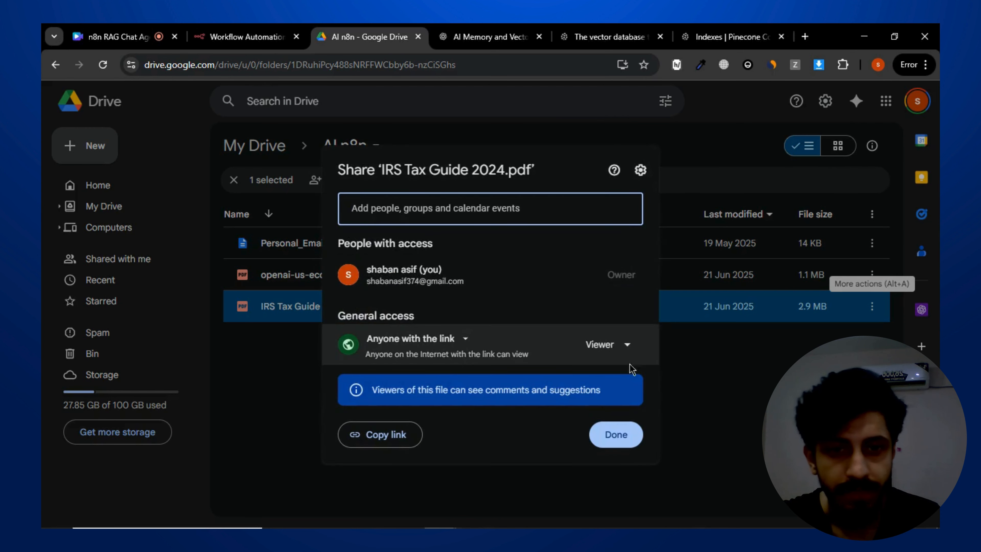
pyautogui.click(389, 432)
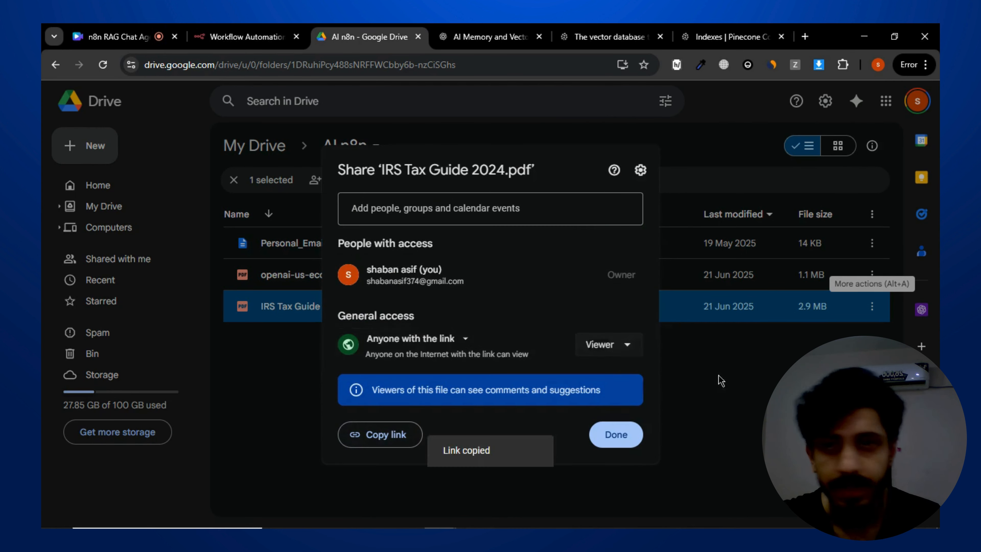
pyautogui.press('Escape')
pyautogui.click(197, 33)
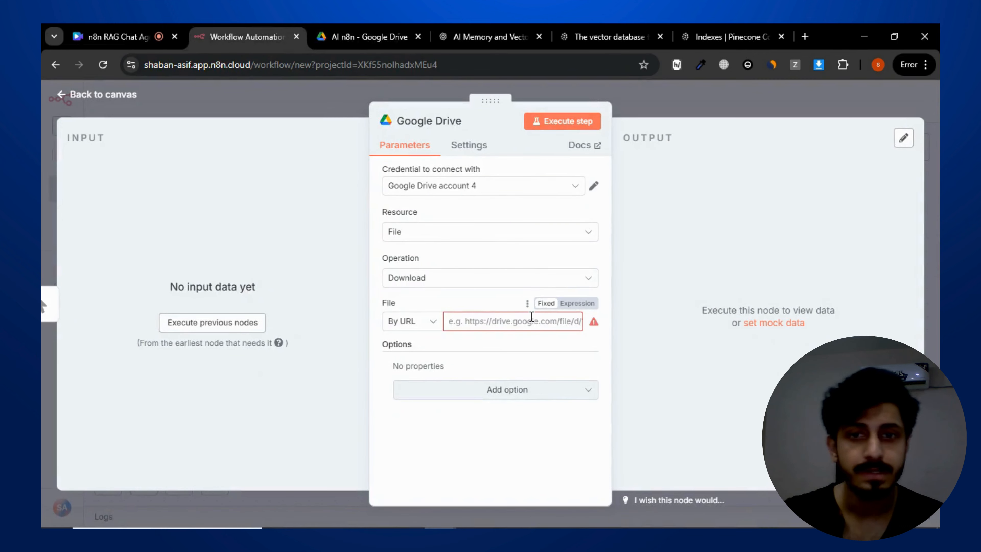
pyautogui.hotkey('ctrl', 'v')
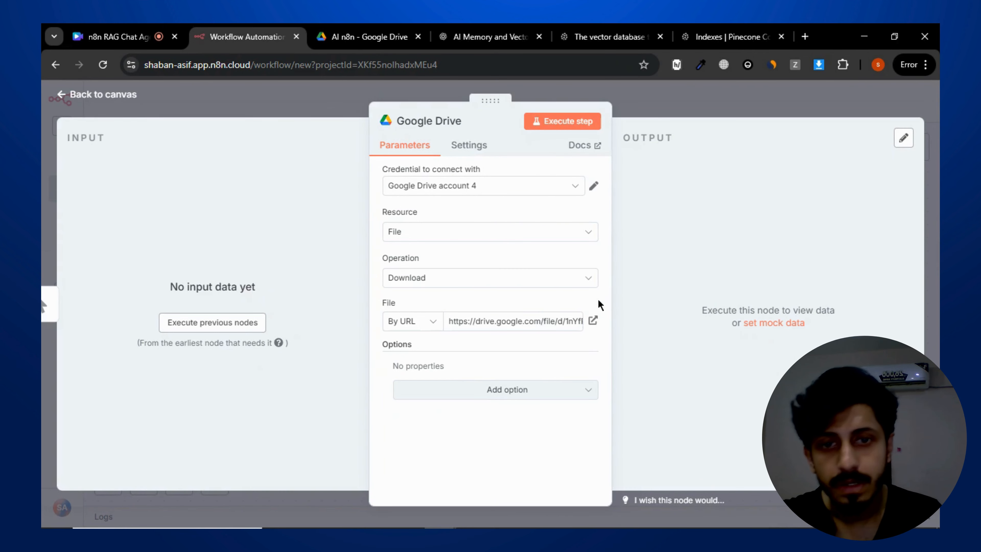
# - Select Google Drive account 3 as the node's credential
pyautogui.click(490, 192)
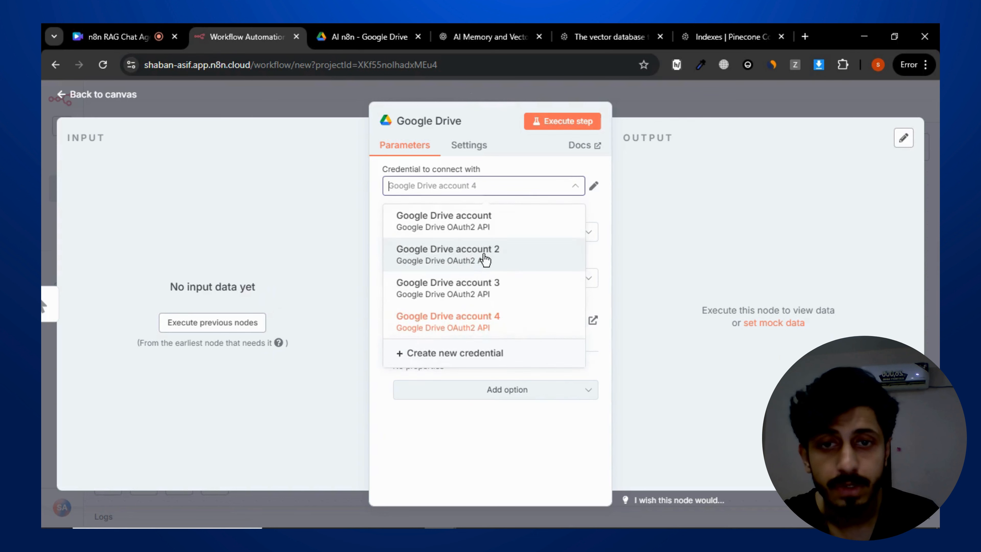
pyautogui.click(512, 287)
# - Start creating a new Google Drive OAuth2 credential with Client ID and Client Secret fields
pyautogui.click(564, 186)
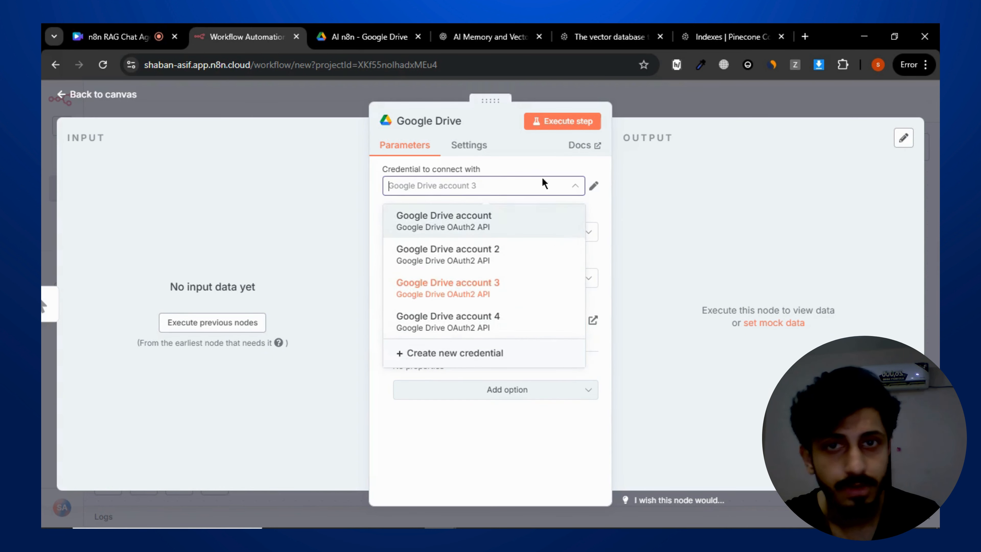
pyautogui.click(495, 354)
pyautogui.scroll(-3, 428, 289)
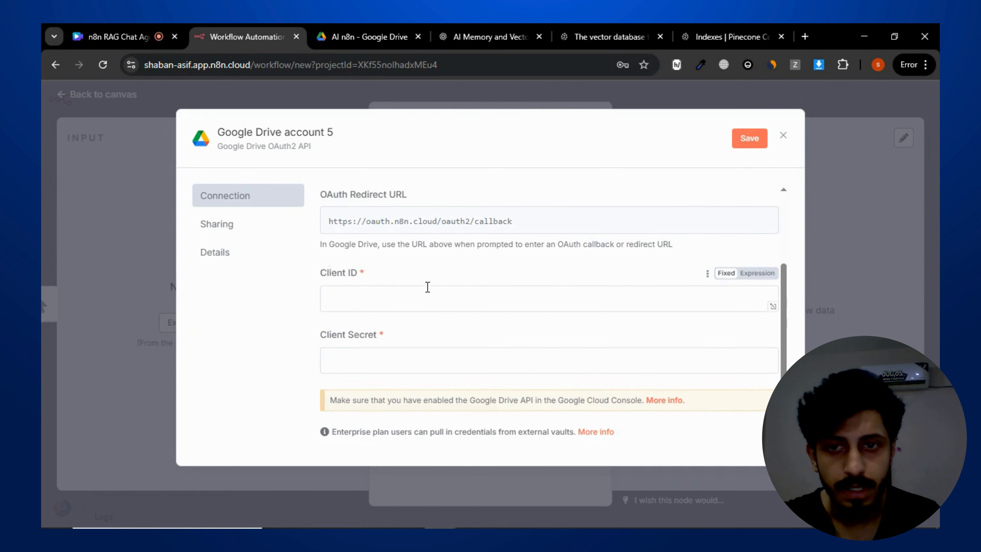
pyautogui.click(383, 296)
pyautogui.click(370, 351)
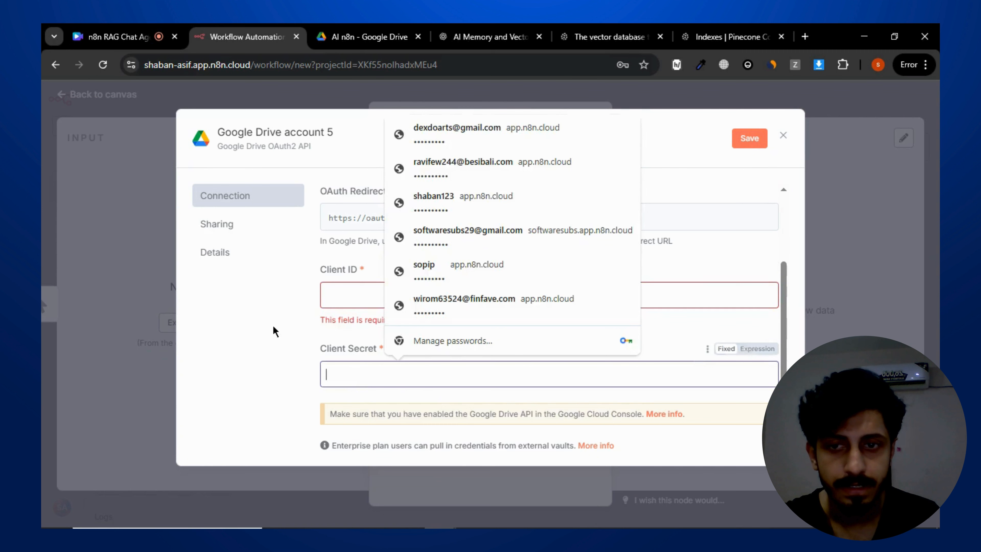
pyautogui.click(274, 324)
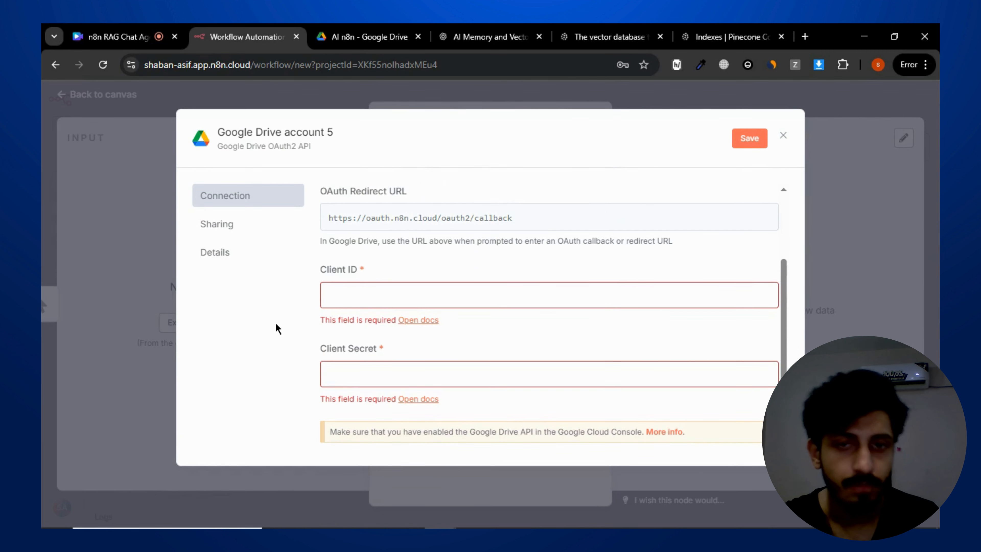
# - Read the n8n documentation on setting up Google OAuth2 single-service credentials and the Google Drive node
pyautogui.click(417, 320)
pyautogui.click(369, 30)
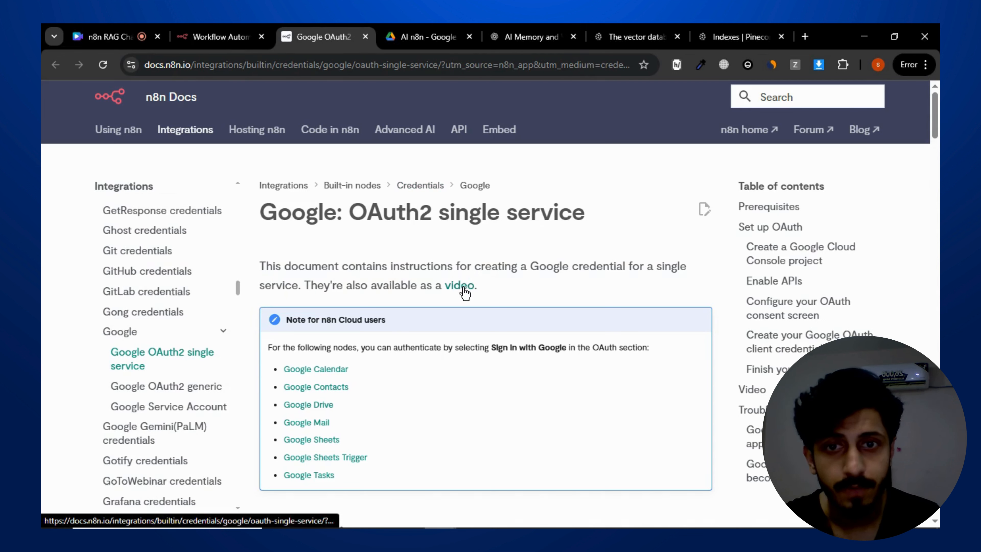
pyautogui.scroll(-2, 510, 277)
pyautogui.scroll(2, 477, 232)
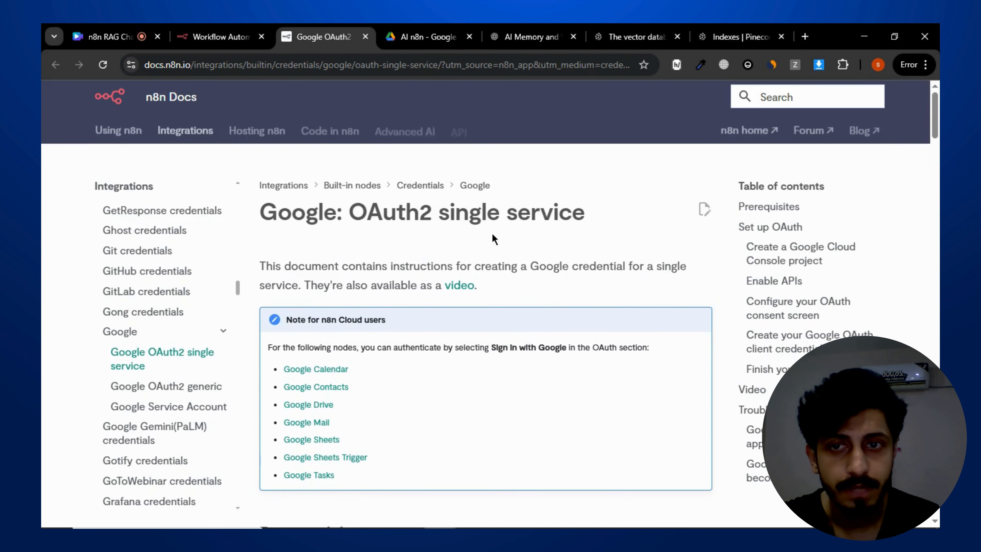
pyautogui.scroll(-5, 436, 255)
pyautogui.scroll(3, 436, 260)
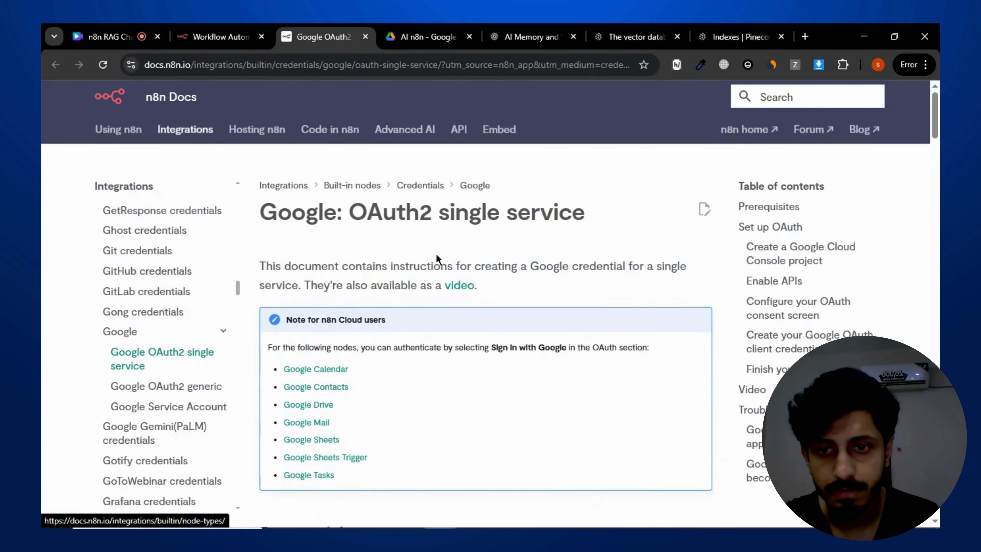
pyautogui.click(322, 340)
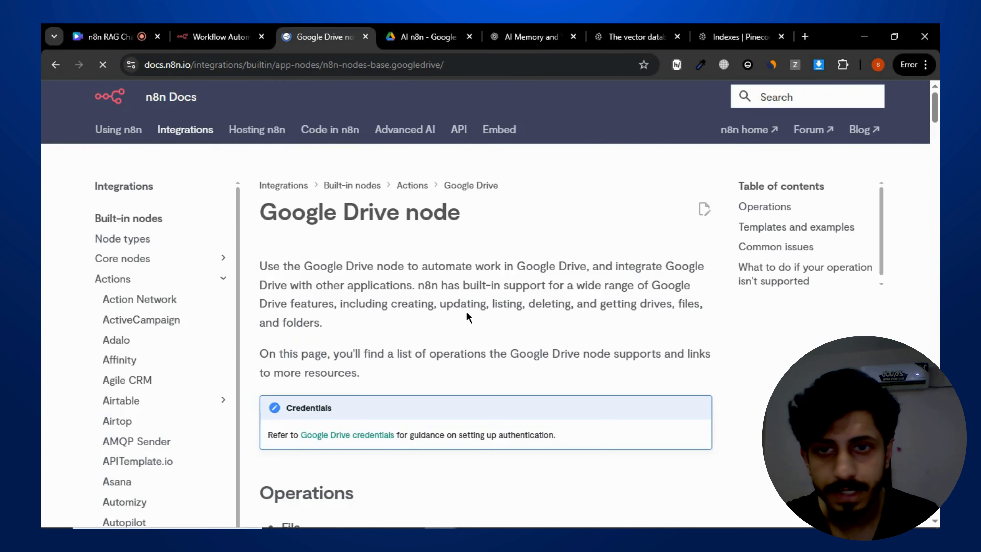
pyautogui.scroll(-5, 425, 279)
pyautogui.scroll(-10, 424, 252)
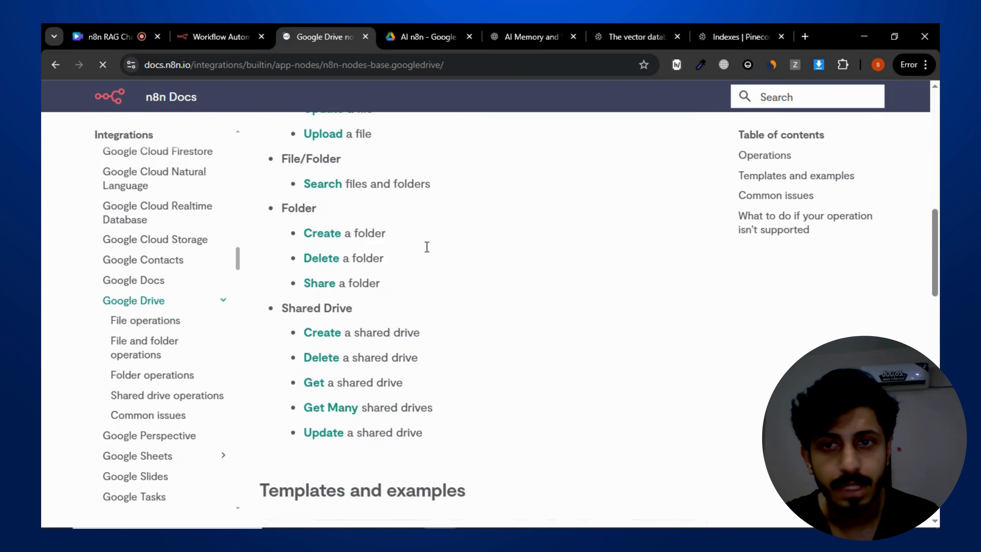
pyautogui.scroll(15, 427, 252)
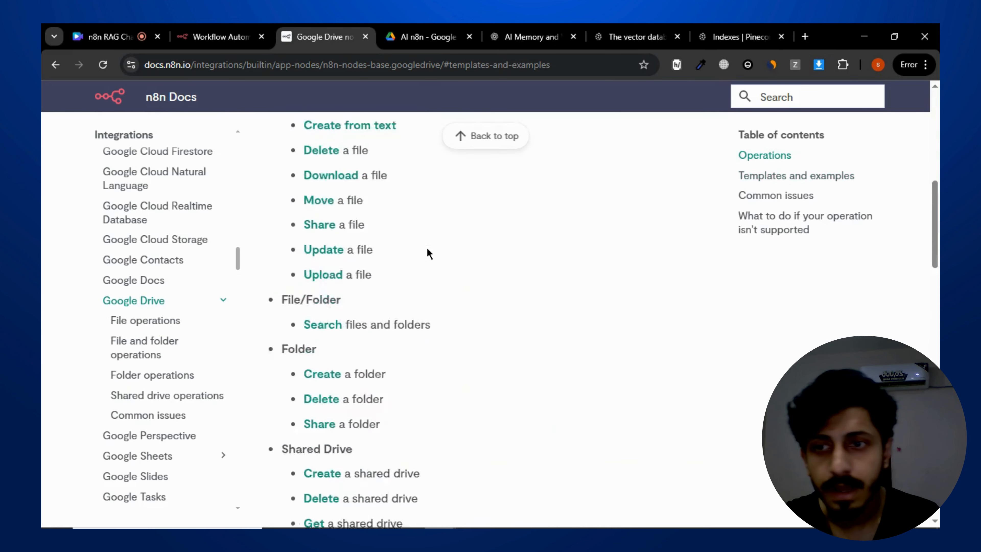
pyautogui.click(54, 66)
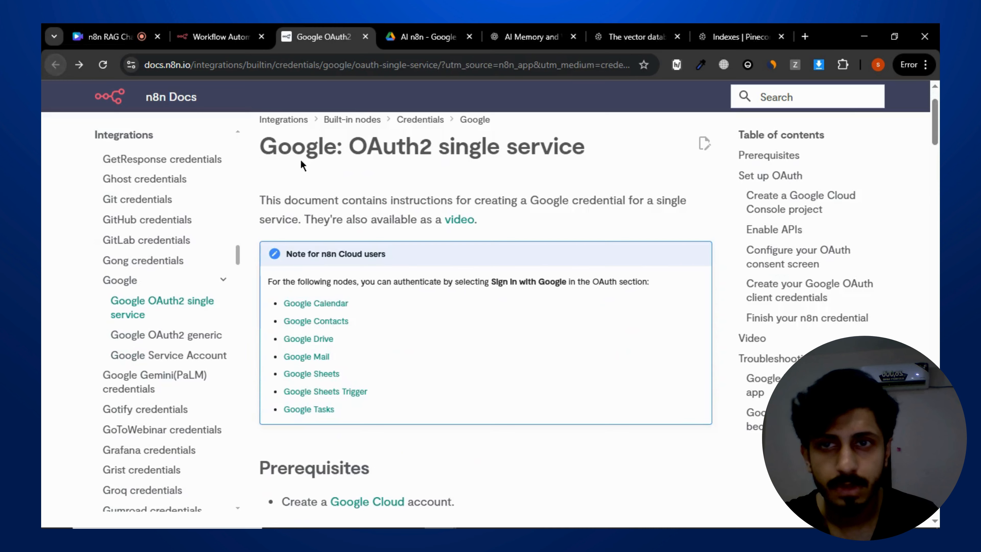
pyautogui.scroll(2, 400, 226)
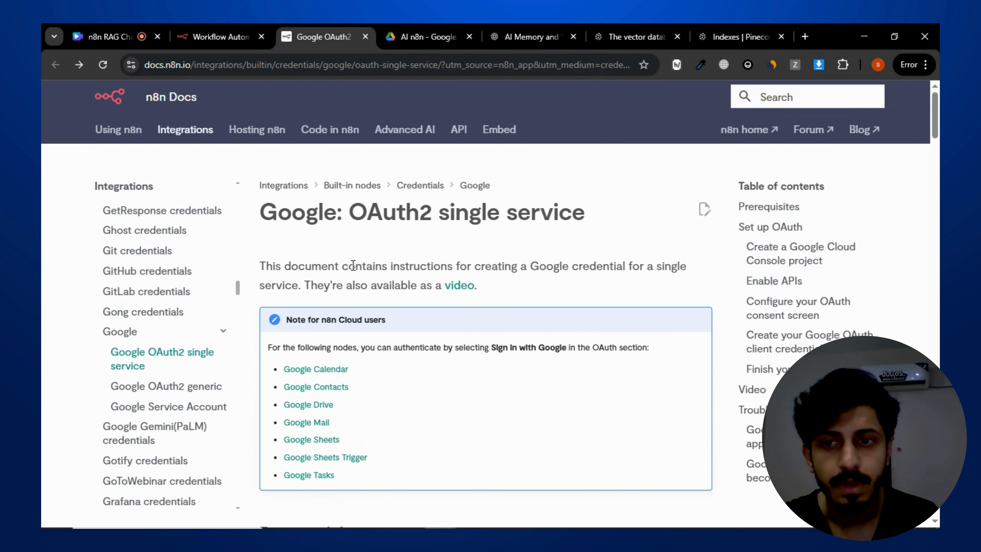
pyautogui.scroll(-10, 353, 265)
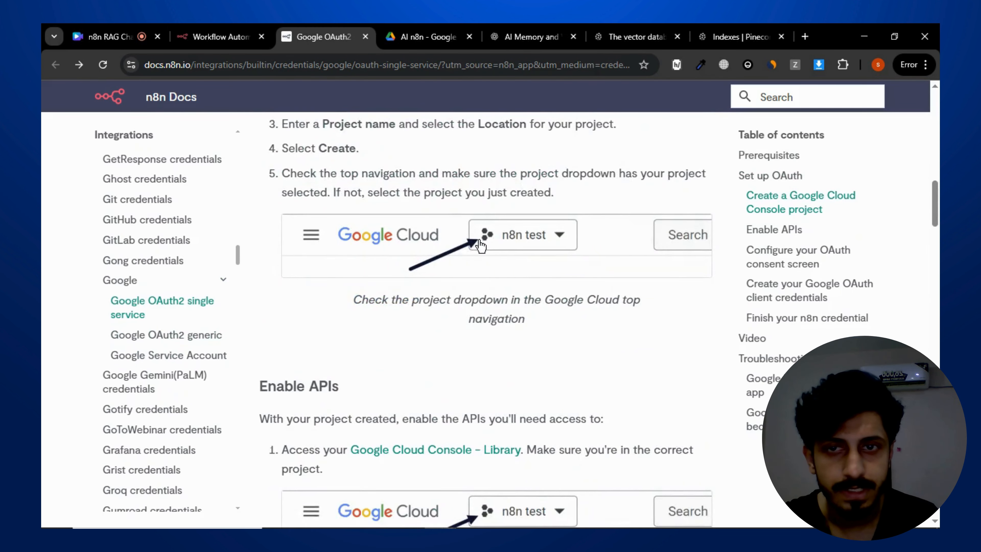
pyautogui.scroll(-8, 481, 244)
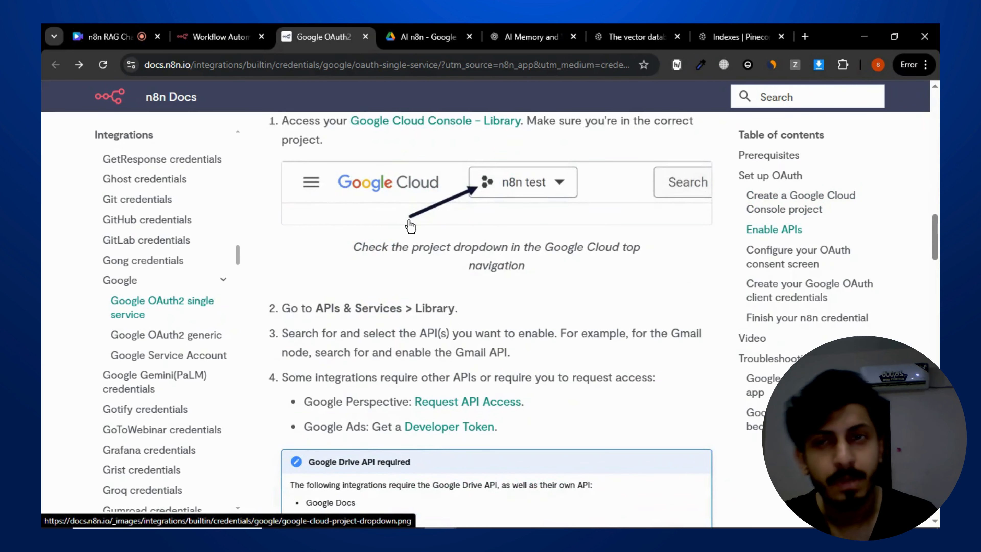
pyautogui.scroll(-15, 410, 226)
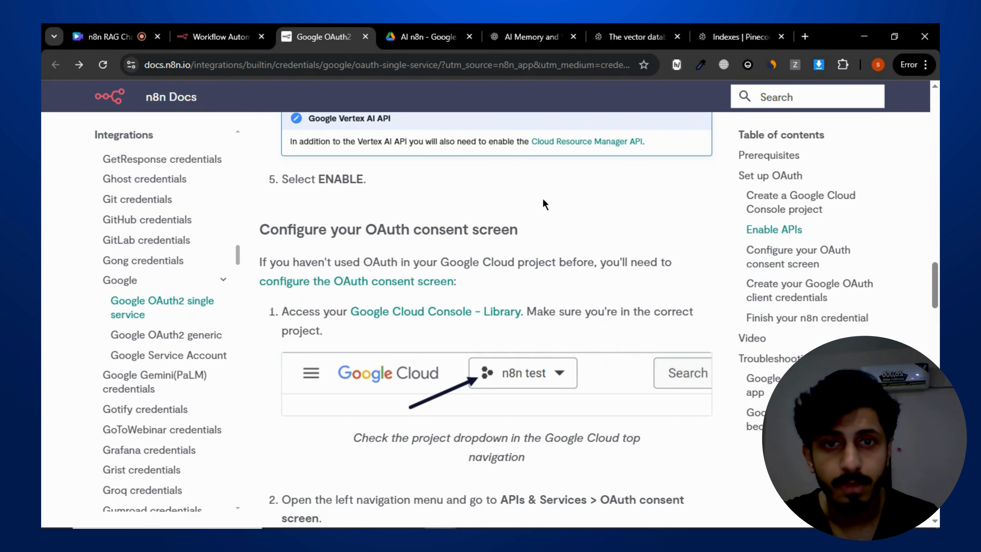
pyautogui.scroll(-2, 545, 204)
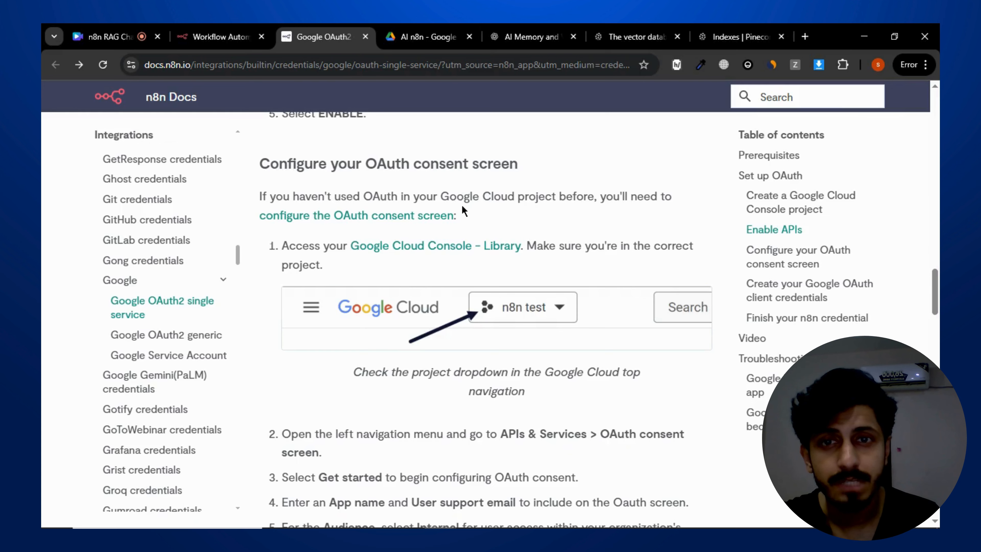
pyautogui.scroll(-15, 525, 231)
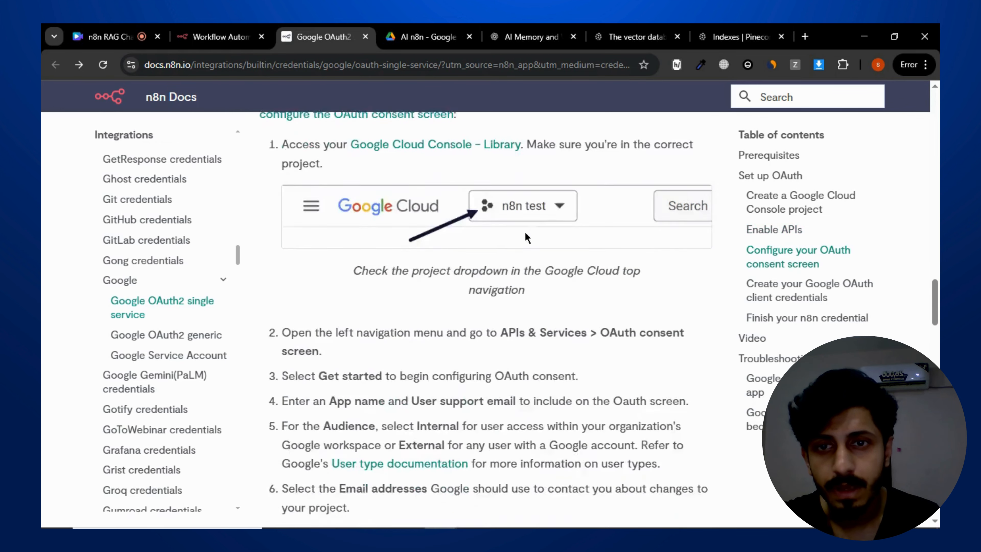
pyautogui.scroll(-5, 539, 243)
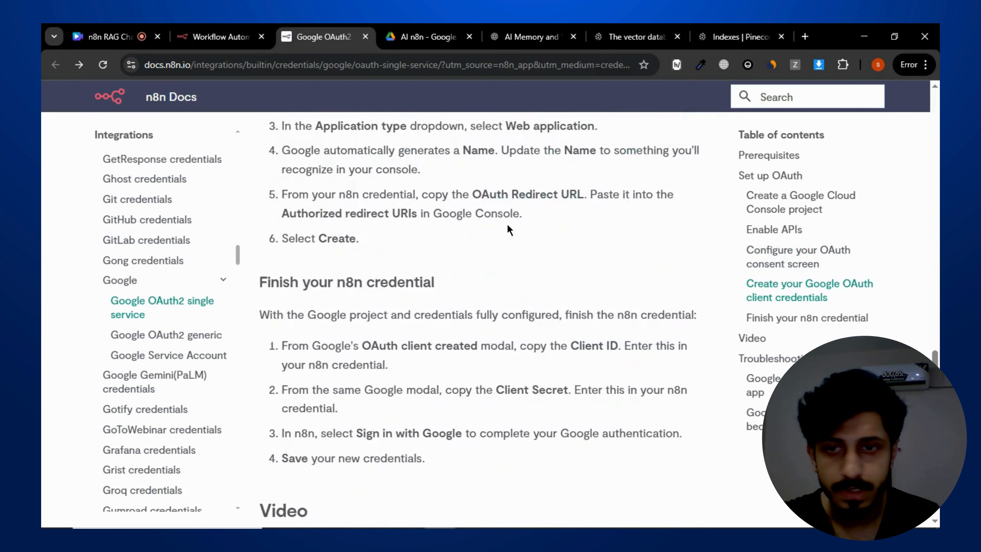
pyautogui.scroll(-7, 507, 224)
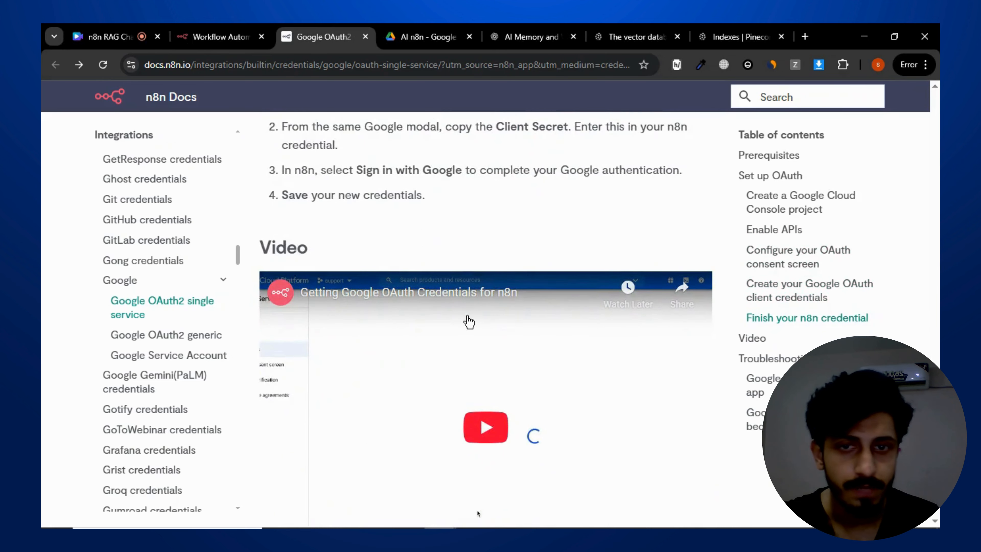
pyautogui.scroll(5, 536, 208)
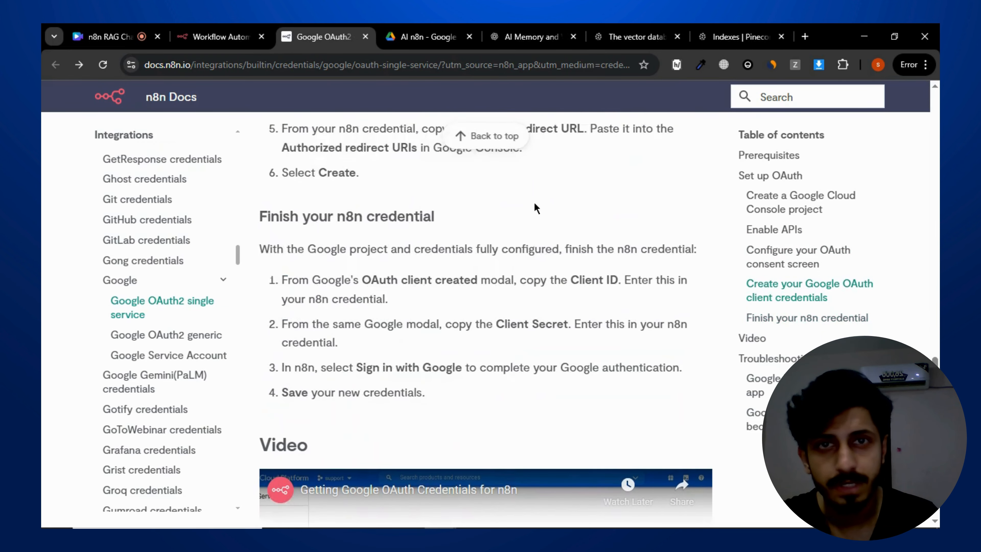
pyautogui.scroll(3, 534, 209)
# - Close the new credential dialog without saving
pyautogui.click(224, 37)
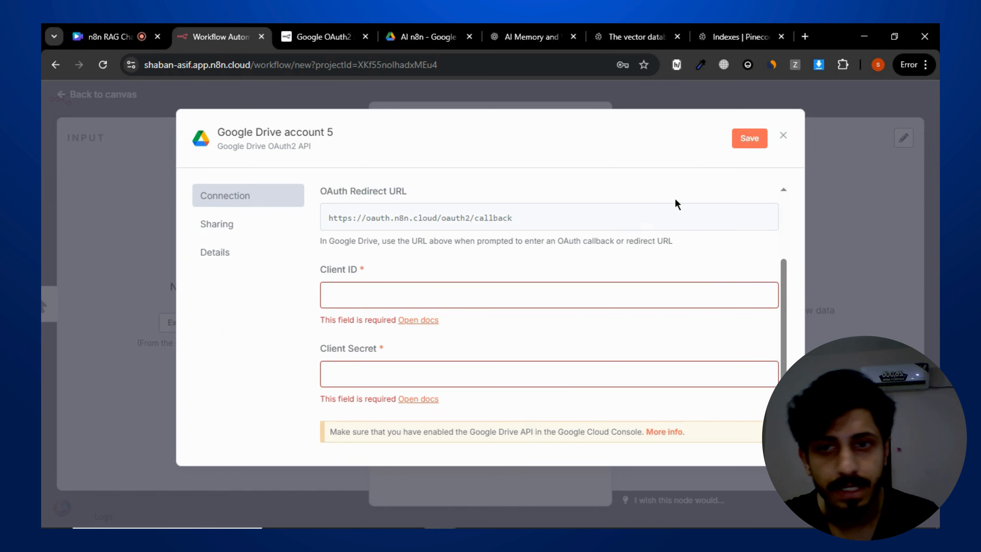
pyautogui.scroll(-3, 526, 245)
pyautogui.scroll(5, 483, 270)
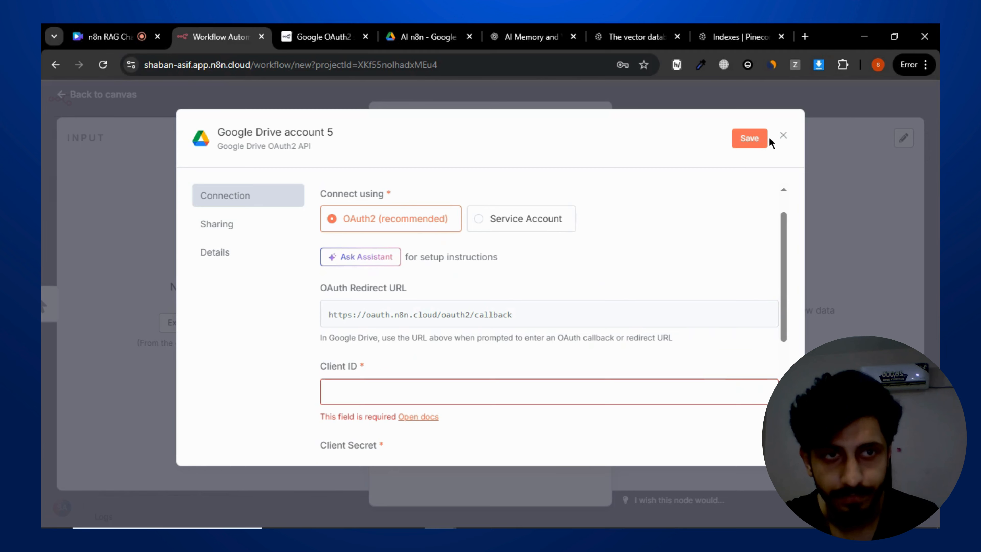
pyautogui.click(784, 135)
pyautogui.click(534, 329)
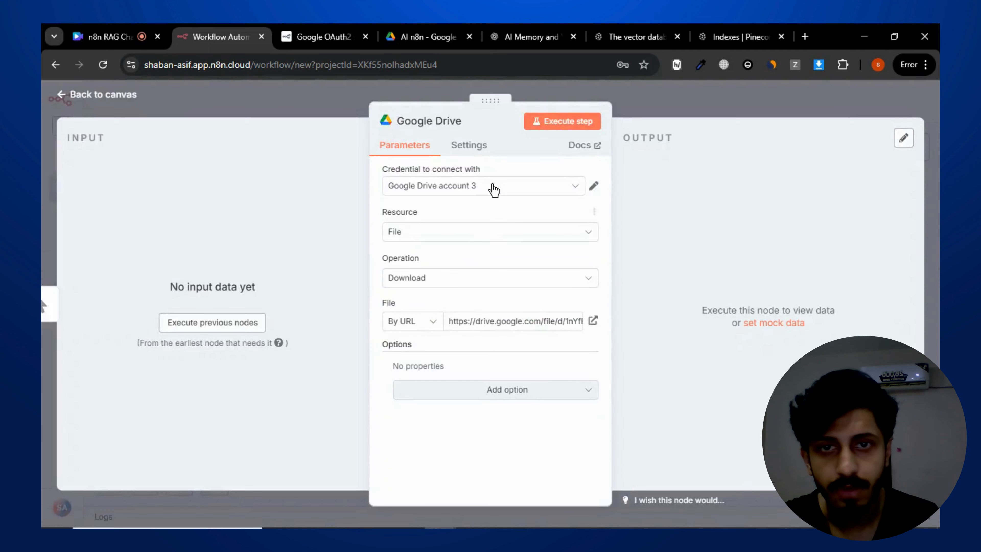
pyautogui.click(493, 188)
pyautogui.click(516, 290)
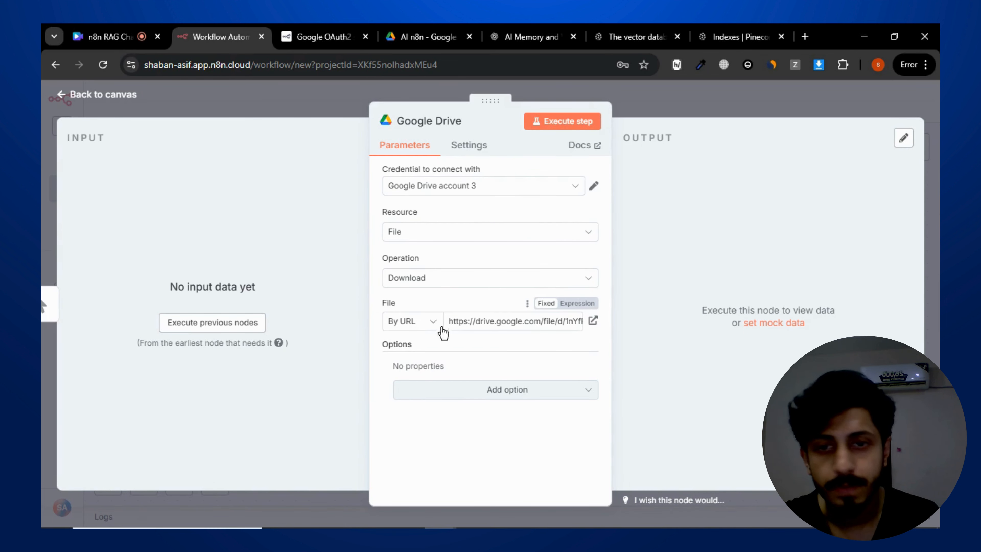
pyautogui.click(434, 31)
pyautogui.click(456, 369)
pyautogui.click(430, 318)
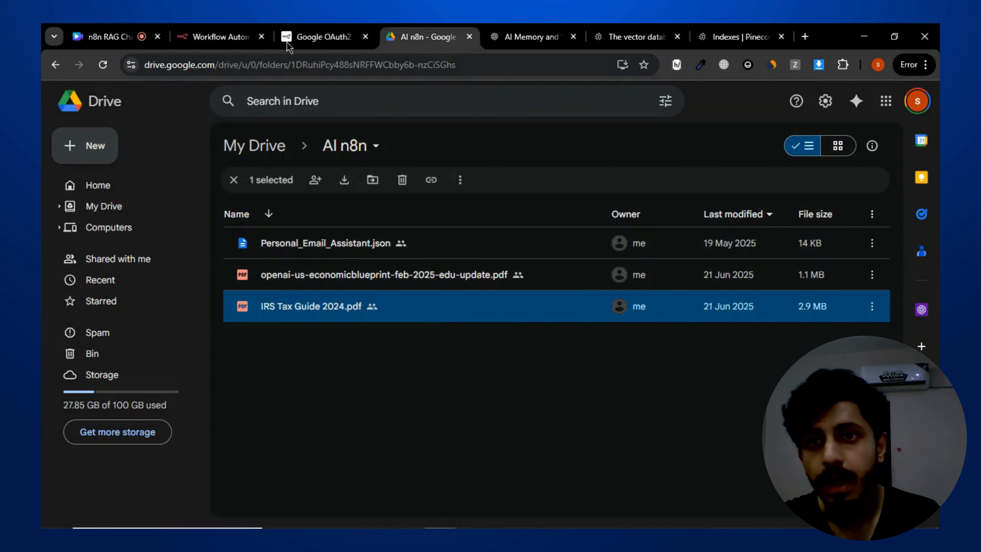
# - Execute the Google Drive Download step to fetch the PDF
pyautogui.click(217, 37)
pyautogui.click(560, 127)
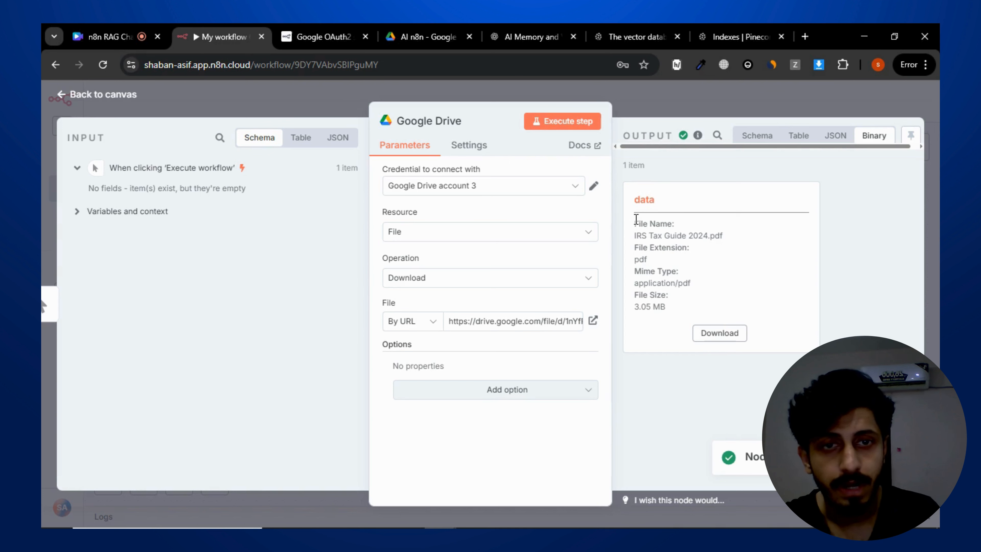
# - Inspect the downloaded PDF's binary output details and return to the workflow canvas
pyautogui.moveTo(635, 219); pyautogui.dragTo(695, 297)
pyautogui.click(751, 288)
pyautogui.moveTo(645, 220); pyautogui.dragTo(760, 277)
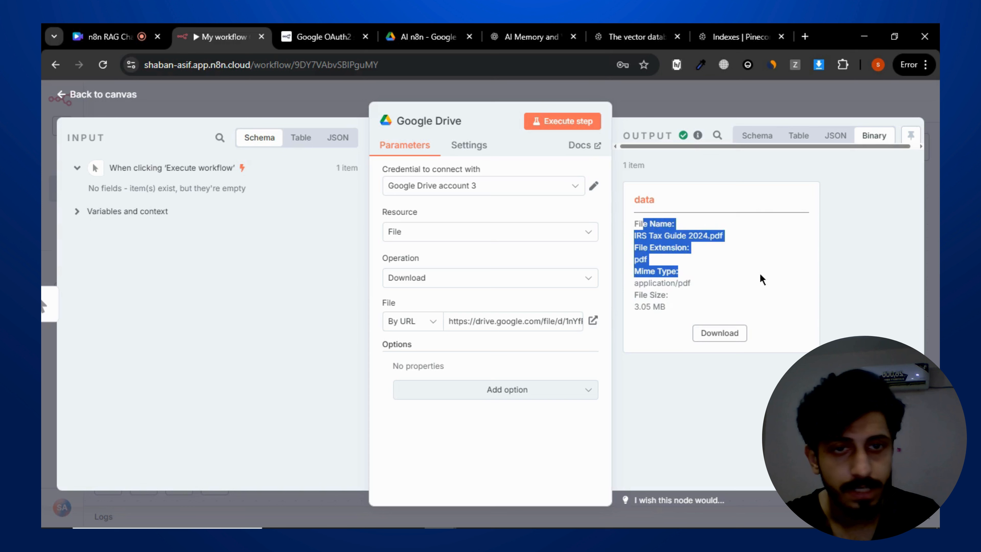
pyautogui.click(725, 284)
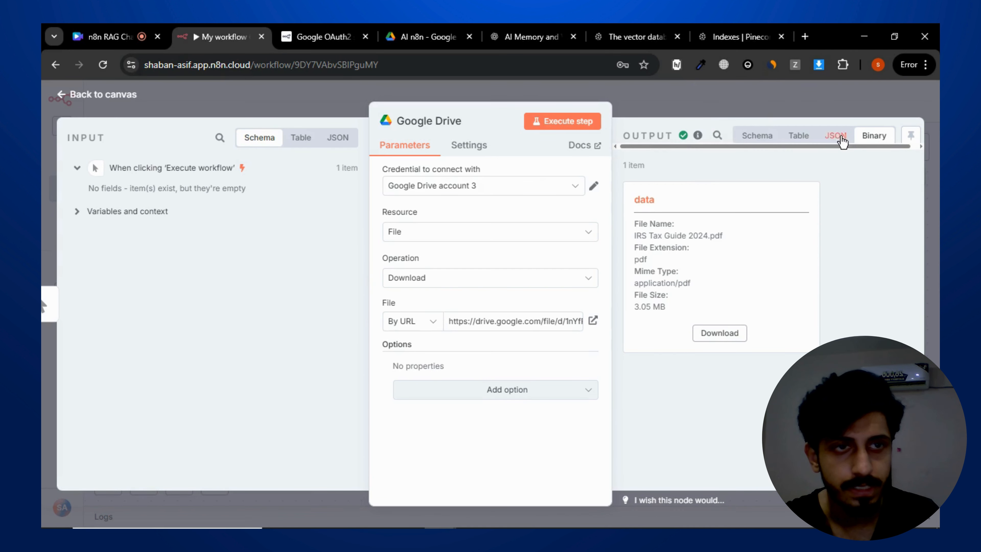
pyautogui.click(814, 97)
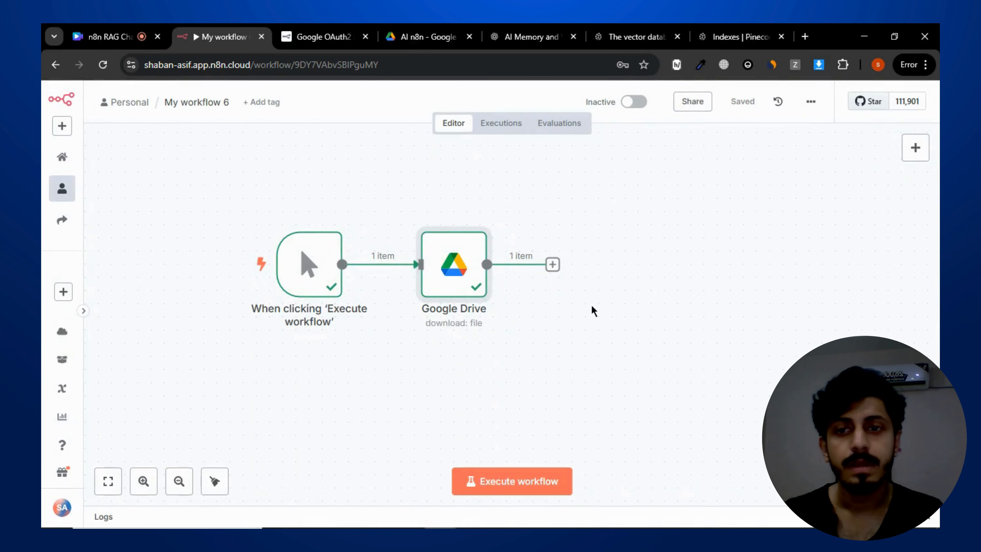
# - Add a Pinecone Vector Store node after Google Drive using the Add documents to vector store action
pyautogui.moveTo(593, 311); pyautogui.dragTo(533, 291)
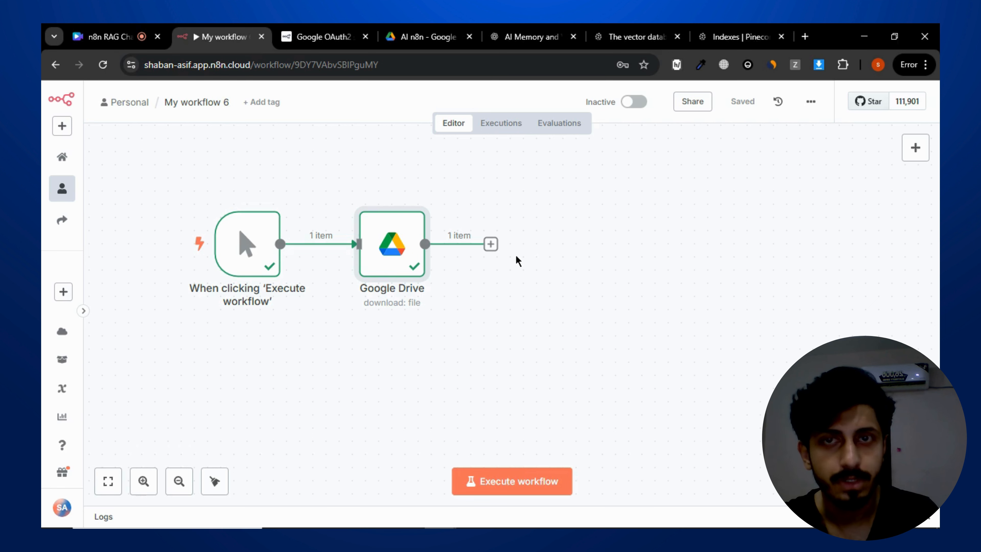
pyautogui.click(491, 245)
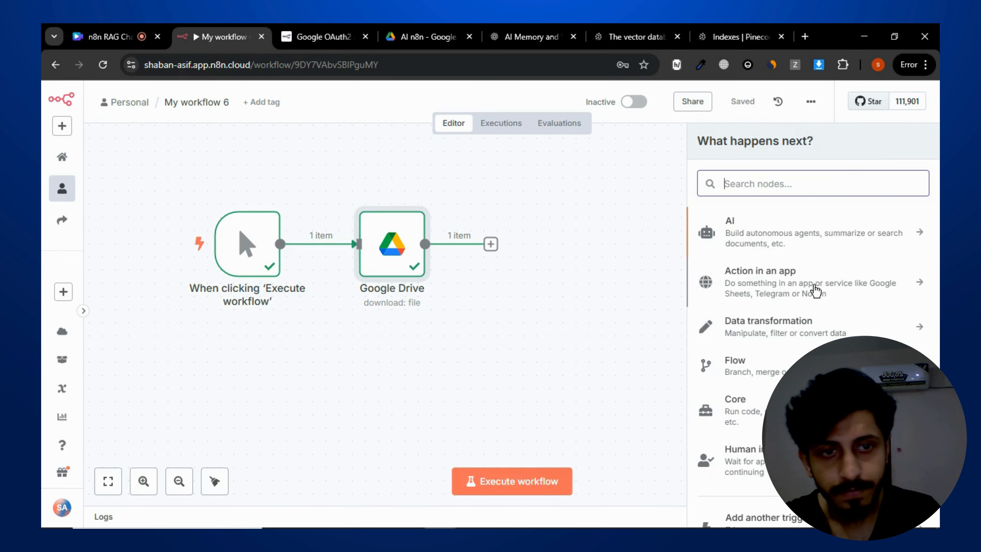
pyautogui.scroll(-2, 822, 270)
pyautogui.scroll(2, 816, 291)
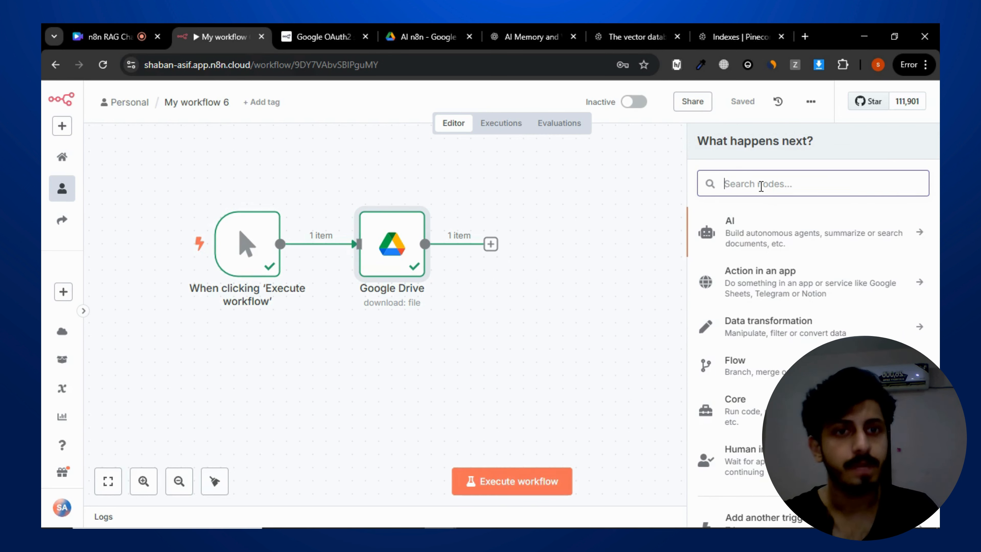
pyautogui.write('pin')
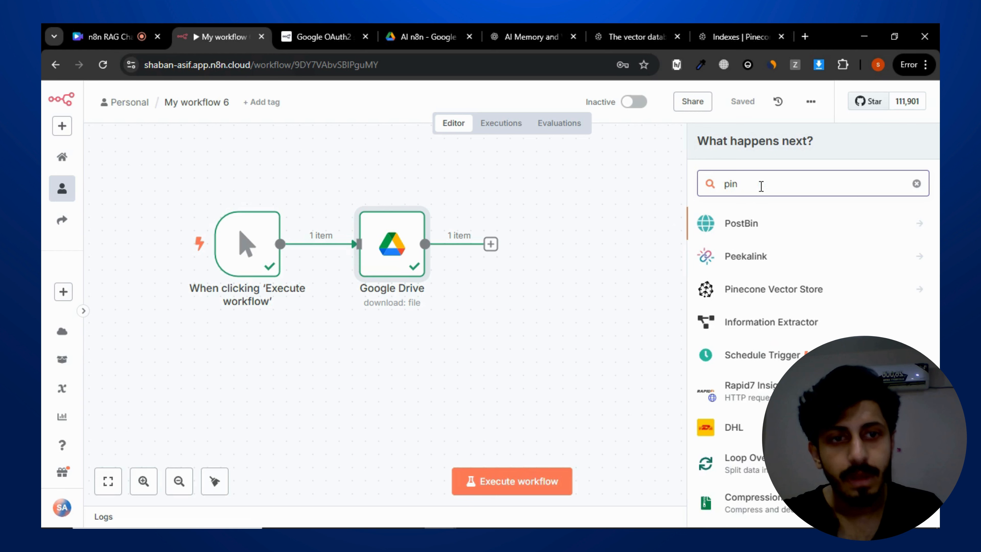
pyautogui.click(798, 297)
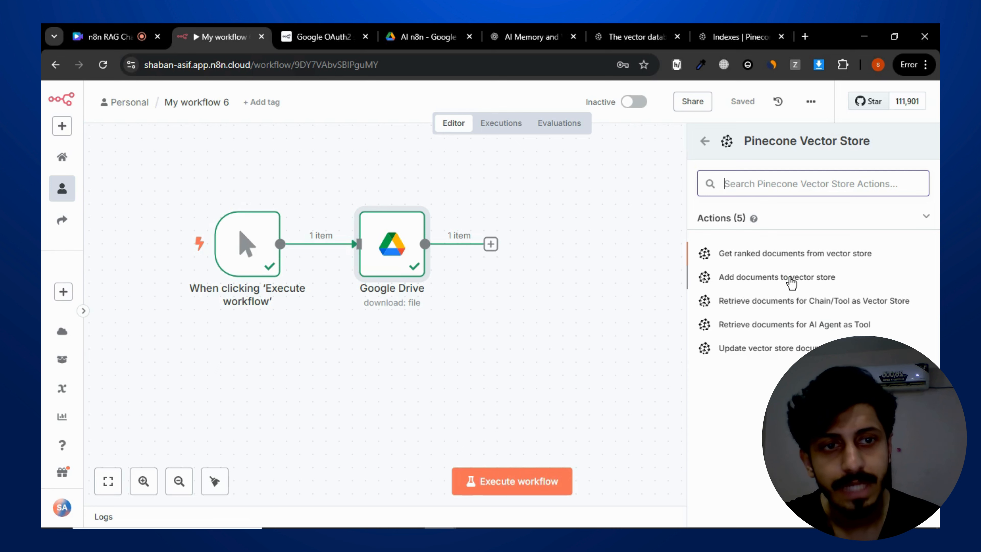
pyautogui.click(746, 279)
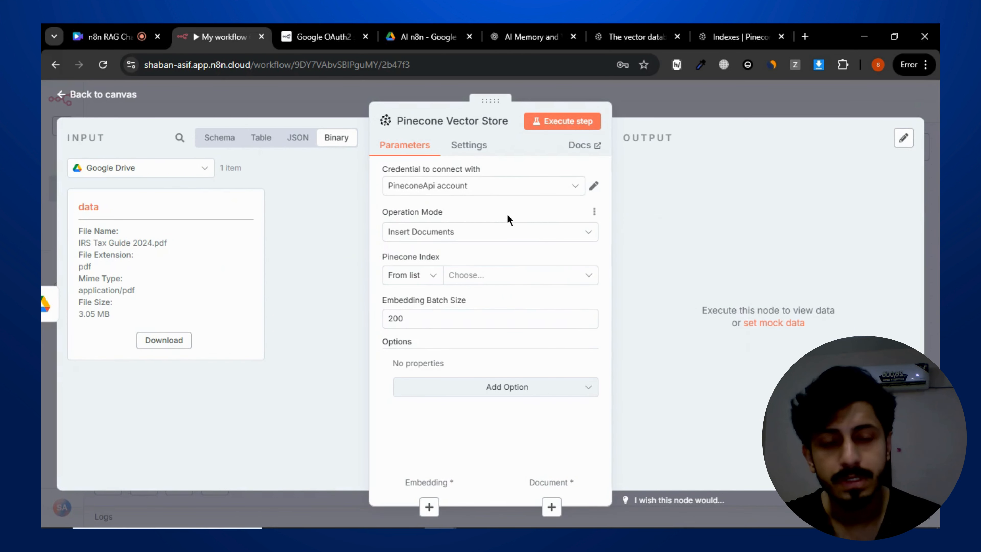
pyautogui.click(423, 37)
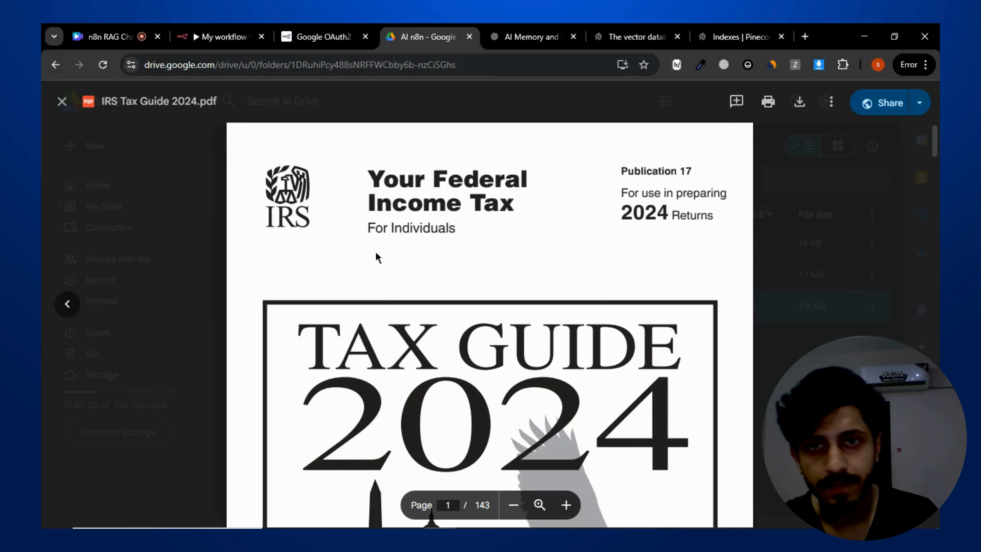
pyautogui.click(232, 36)
pyautogui.click(626, 37)
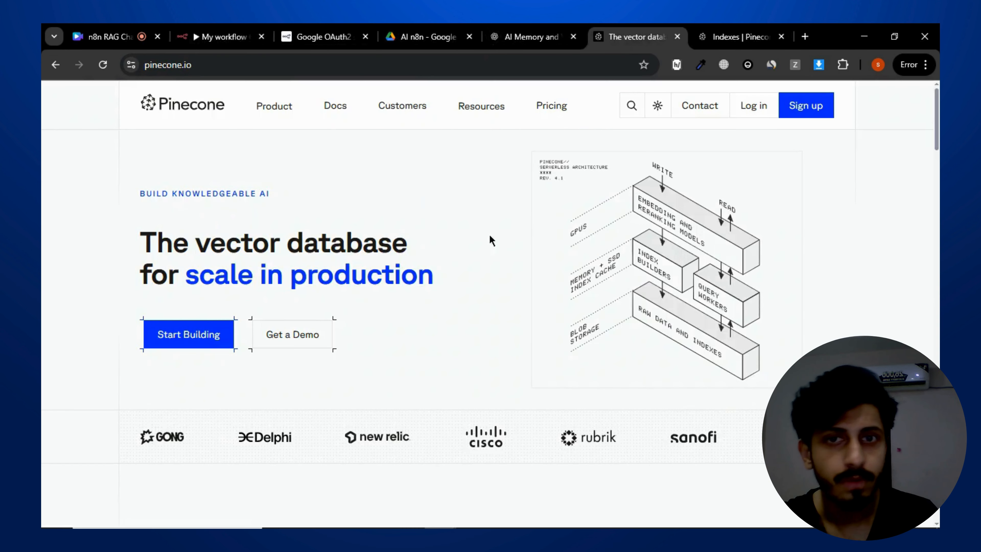
pyautogui.click(240, 36)
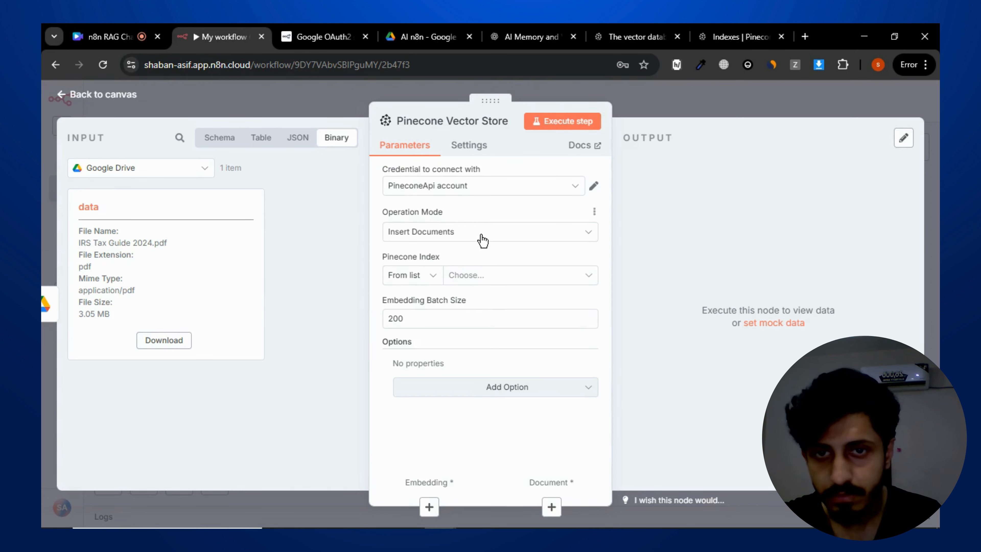
# - Check the Pinecone node's operation mode options and its list of available indexes
pyautogui.click(473, 235)
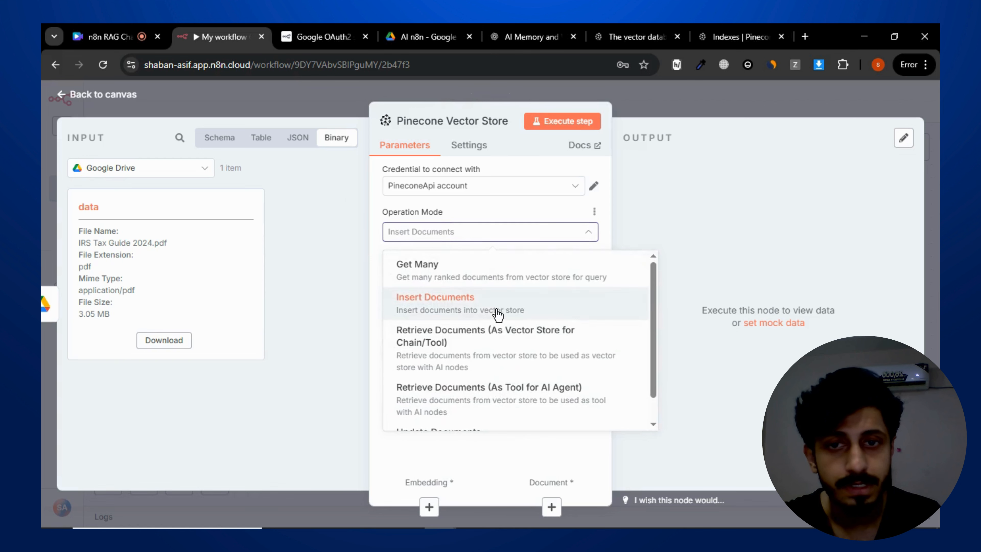
pyautogui.click(431, 305)
pyautogui.click(401, 275)
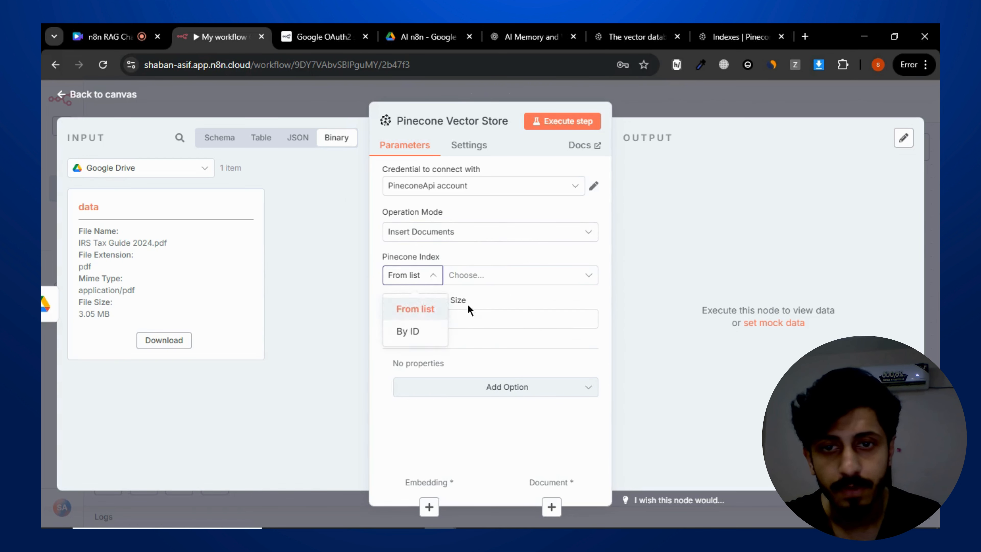
pyautogui.click(443, 307)
pyautogui.click(526, 280)
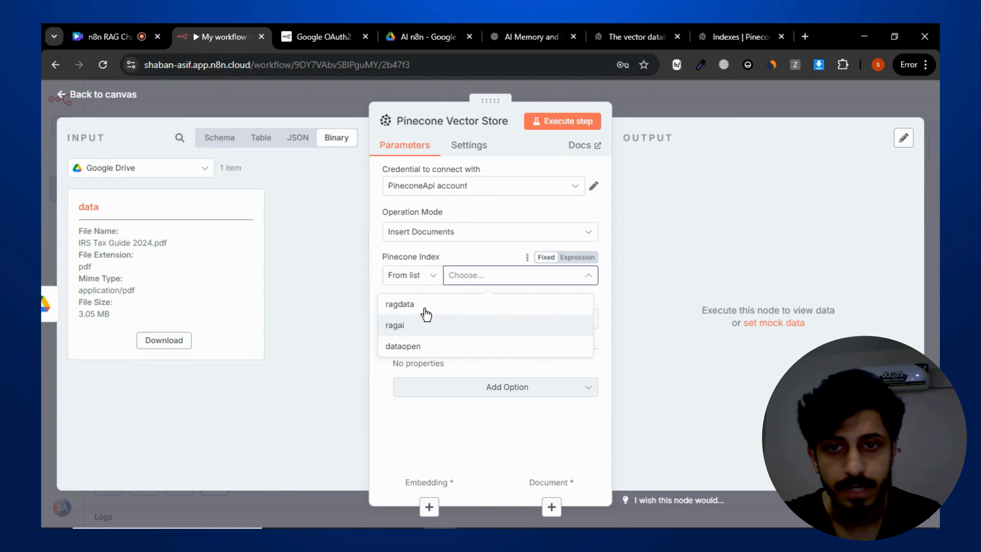
pyautogui.click(605, 314)
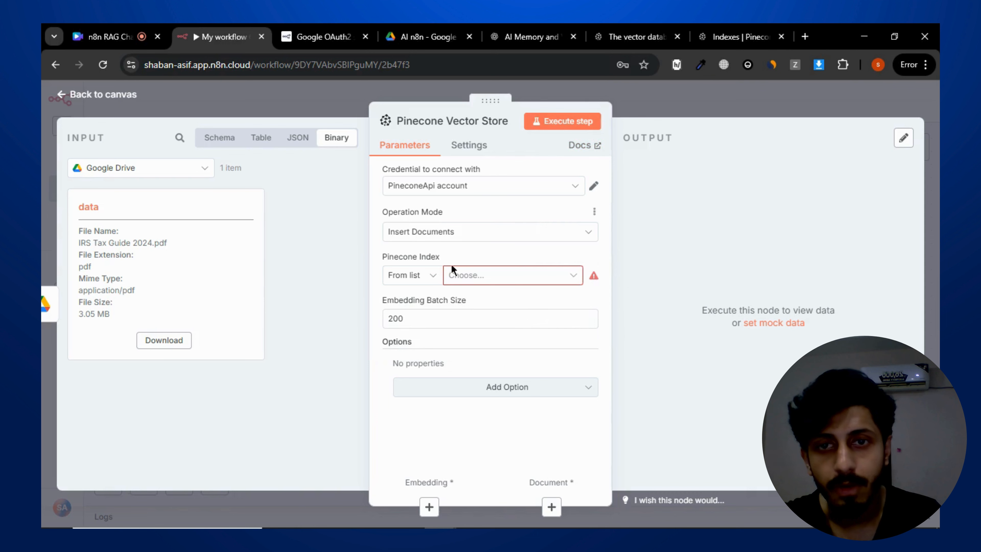
pyautogui.click(522, 186)
pyautogui.click(674, 198)
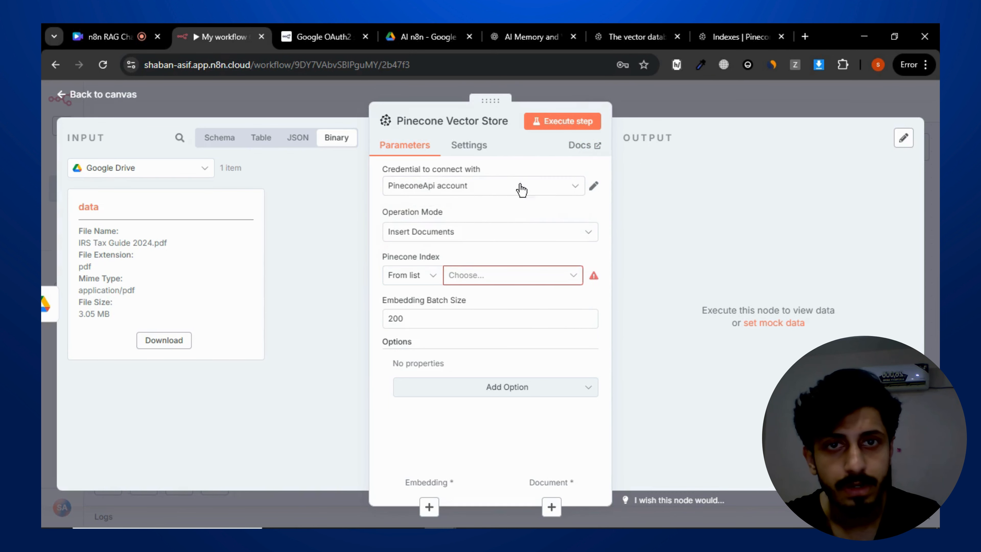
# - Open the Pinecone console and review the existing indexes
pyautogui.click(633, 37)
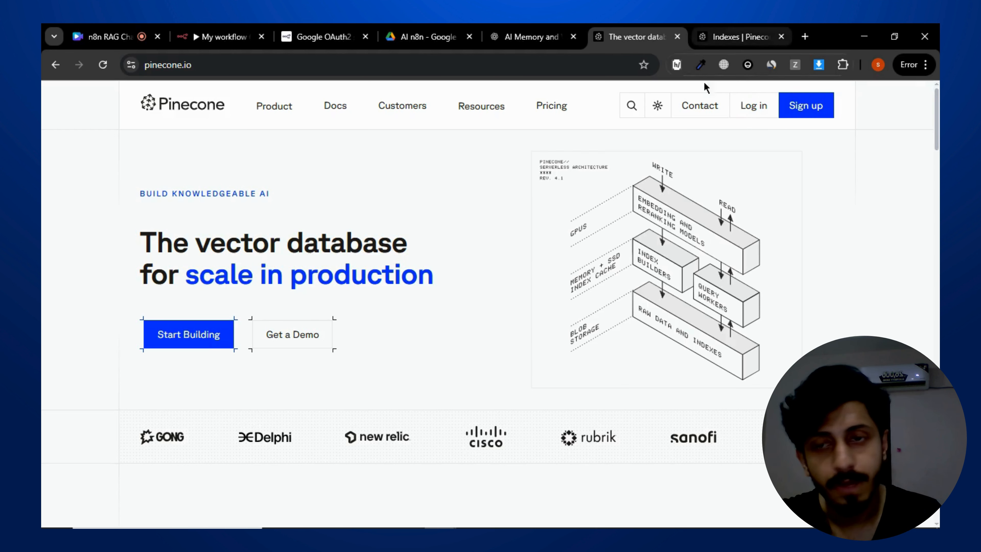
pyautogui.click(730, 29)
pyautogui.scroll(-3, 471, 275)
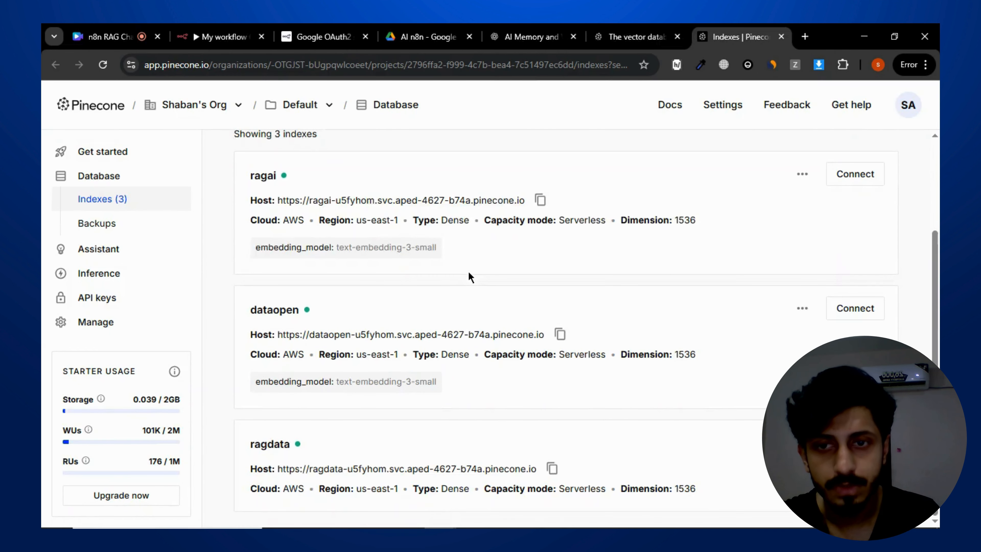
pyautogui.scroll(3, 444, 279)
pyautogui.scroll(-3, 502, 259)
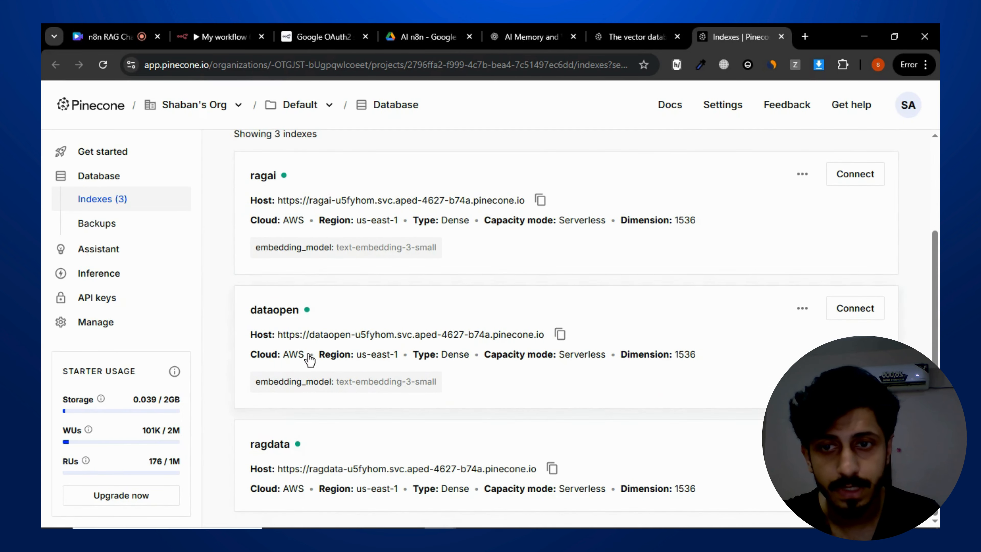
pyautogui.scroll(2, 461, 204)
pyautogui.scroll(1, 461, 203)
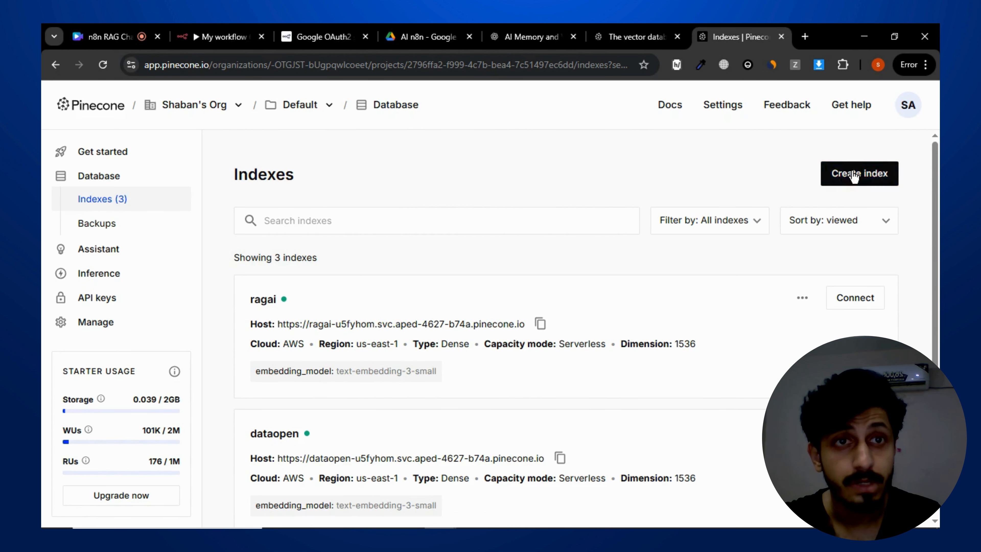
pyautogui.click(856, 175)
pyautogui.scroll(-3, 619, 238)
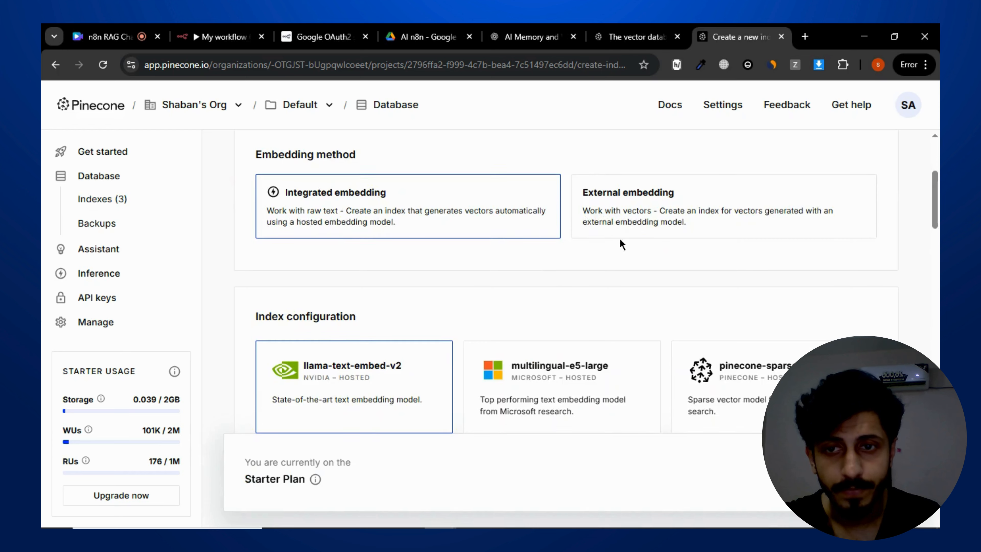
pyautogui.scroll(3, 563, 248)
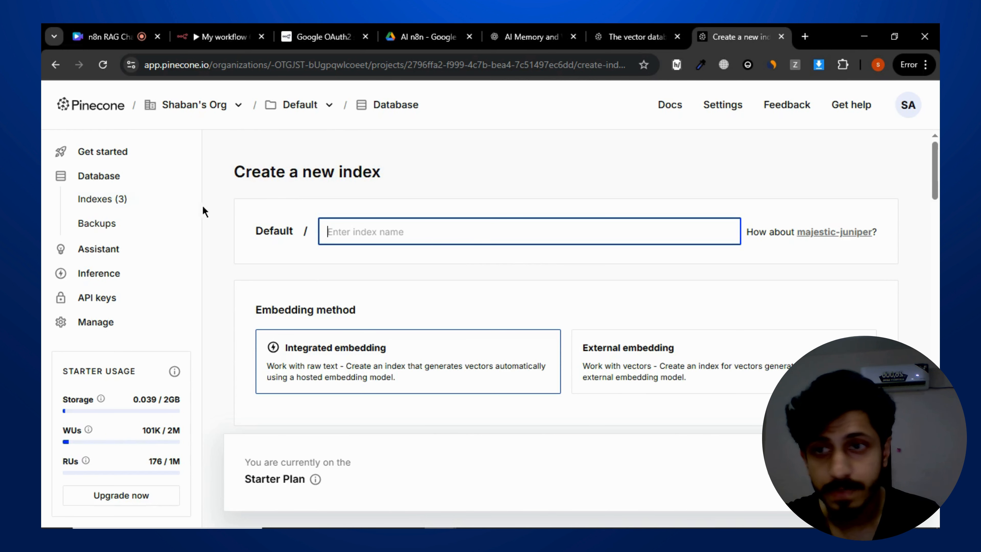
pyautogui.click(155, 204)
# - Start creating a new Pinecone index named ragchat
pyautogui.scroll(-3, 265, 292)
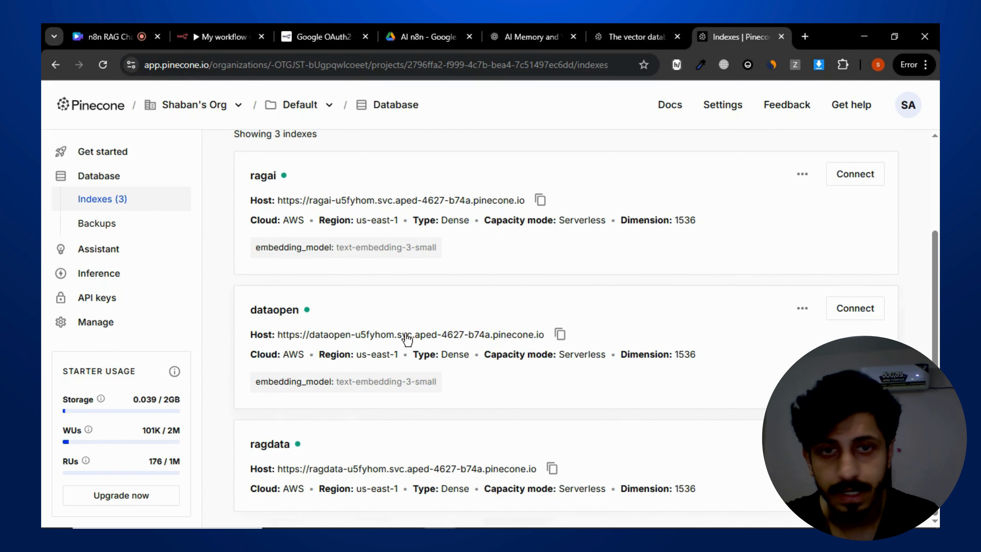
pyautogui.scroll(3, 405, 335)
pyautogui.scroll(-3, 451, 270)
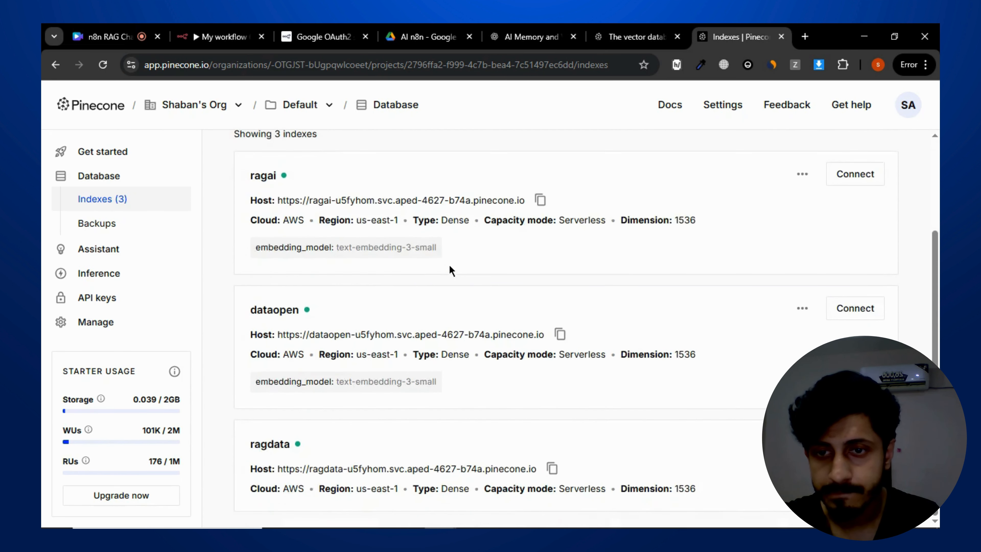
pyautogui.scroll(3, 451, 269)
pyautogui.click(841, 184)
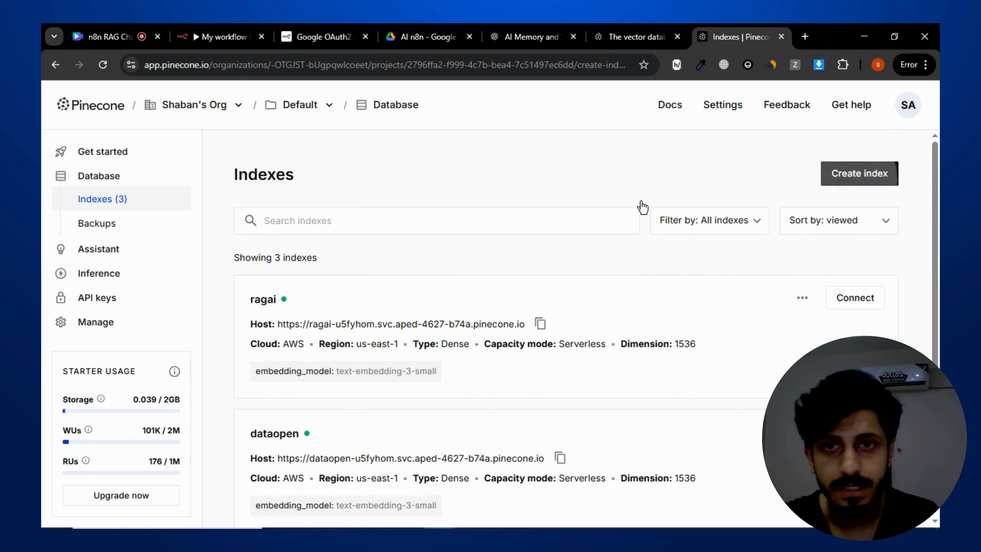
pyautogui.scroll(-5, 433, 197)
pyautogui.scroll(1, 481, 217)
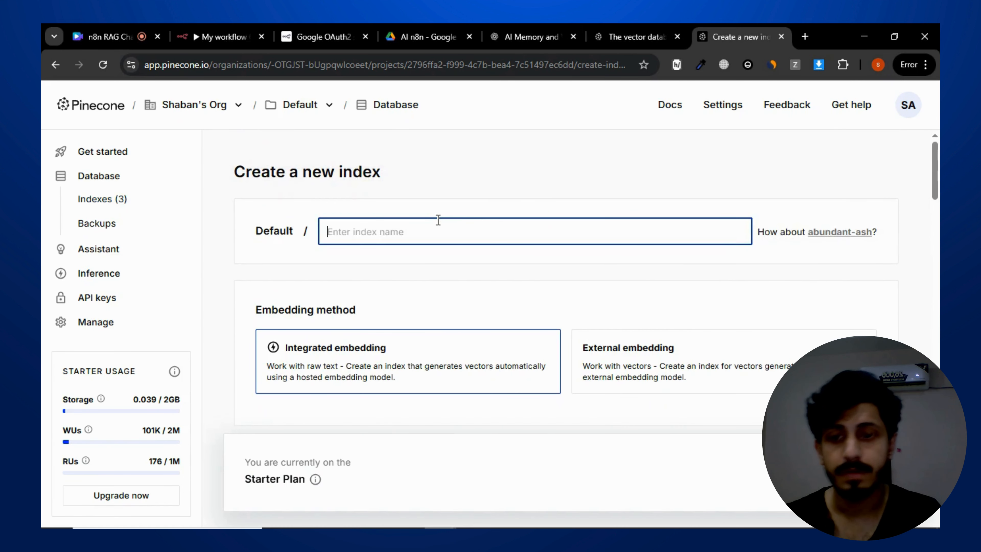
pyautogui.write('ragchat')
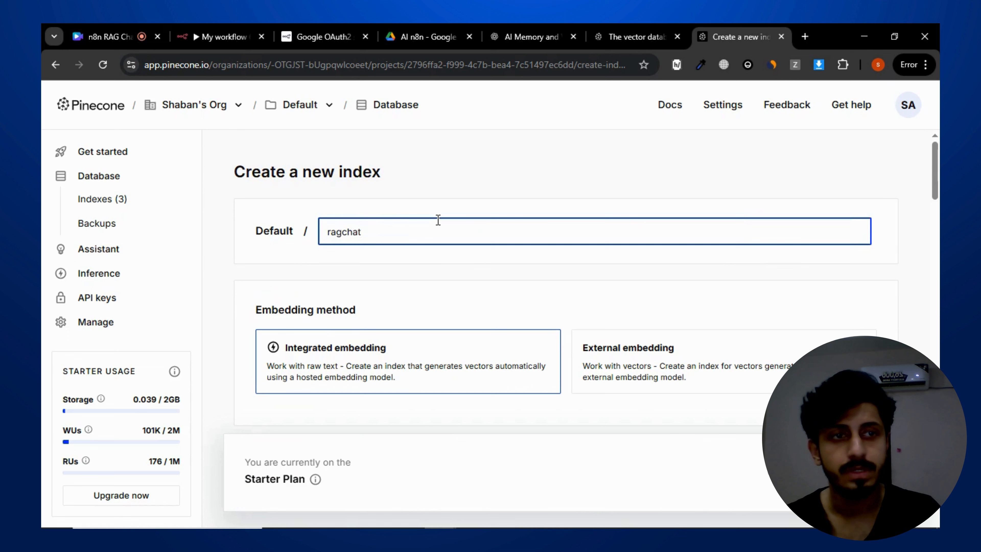
pyautogui.click(437, 268)
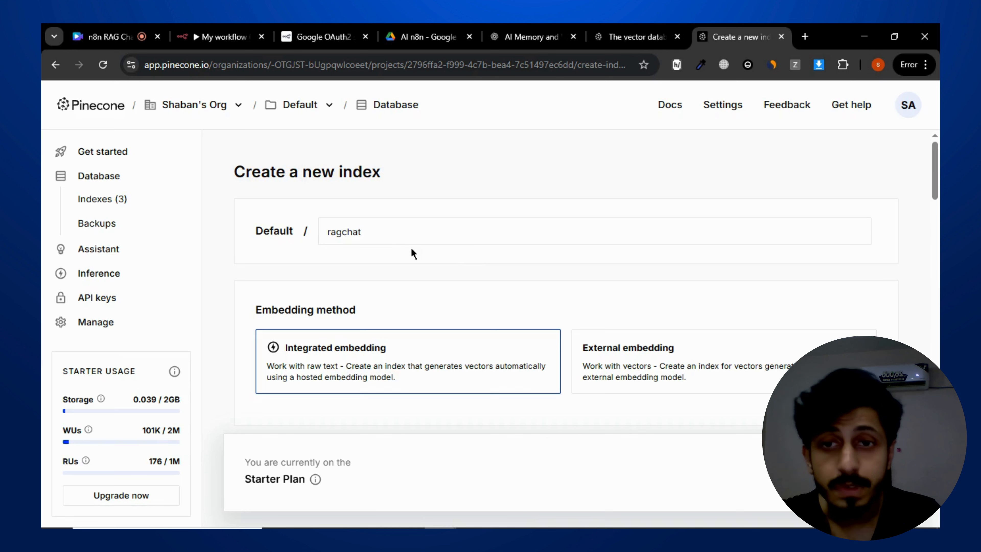
# - Review the embedding method and index settings on the new index form, briefly comparing with the n8n Pinecone node
pyautogui.scroll(-3, 412, 279)
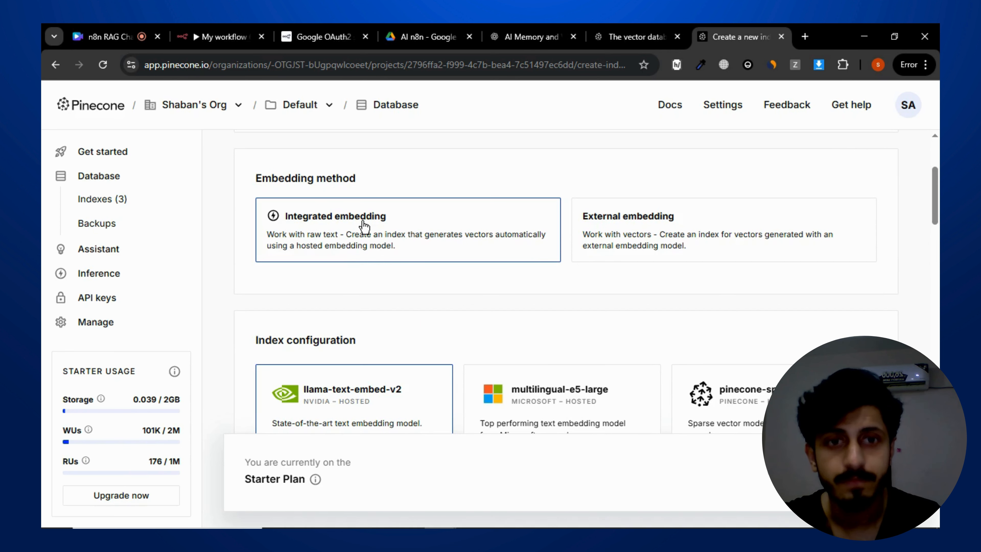
pyautogui.scroll(-3, 490, 306)
pyautogui.scroll(3, 466, 292)
pyautogui.scroll(-5, 509, 263)
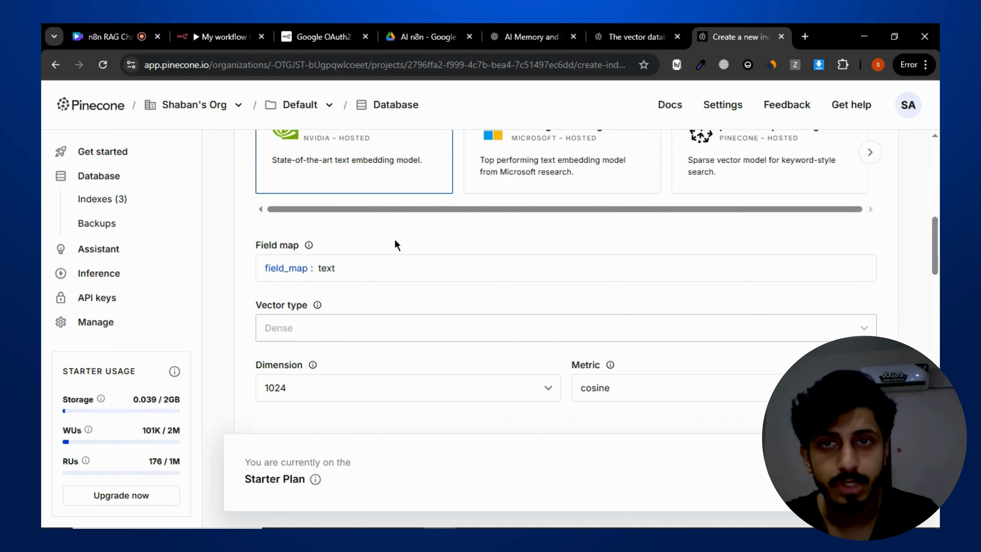
pyautogui.click(244, 33)
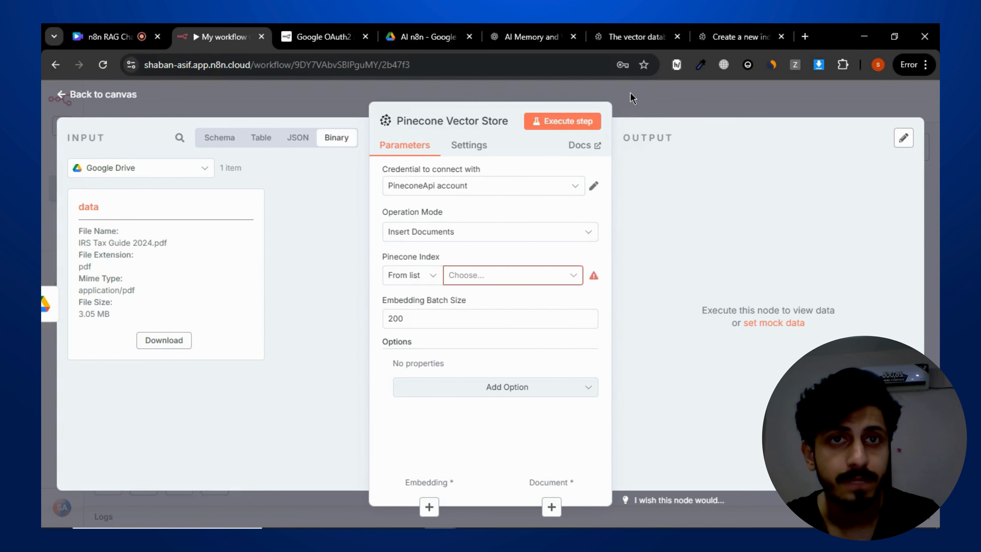
pyautogui.click(725, 31)
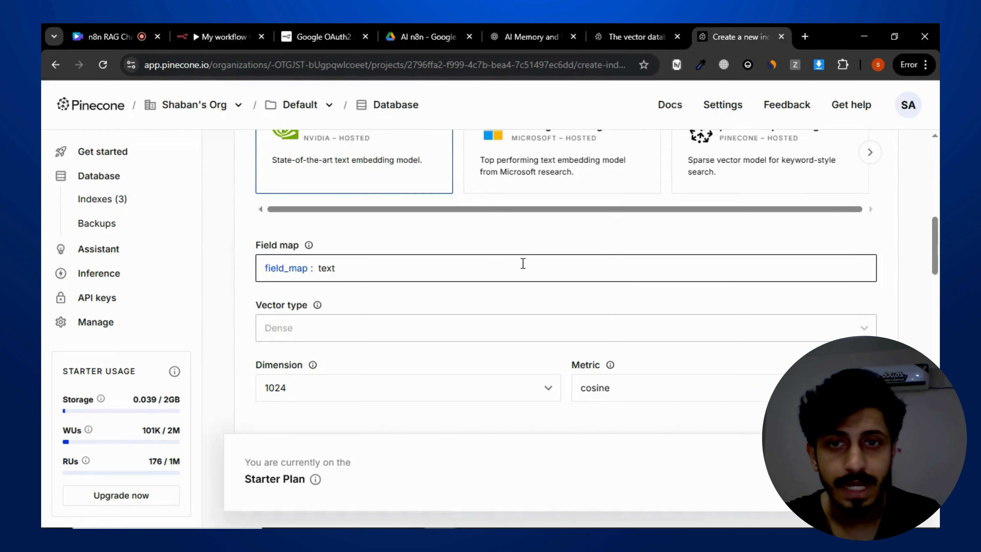
# - Browse the hosted embedding models offered in the index configuration section
pyautogui.scroll(3, 351, 147)
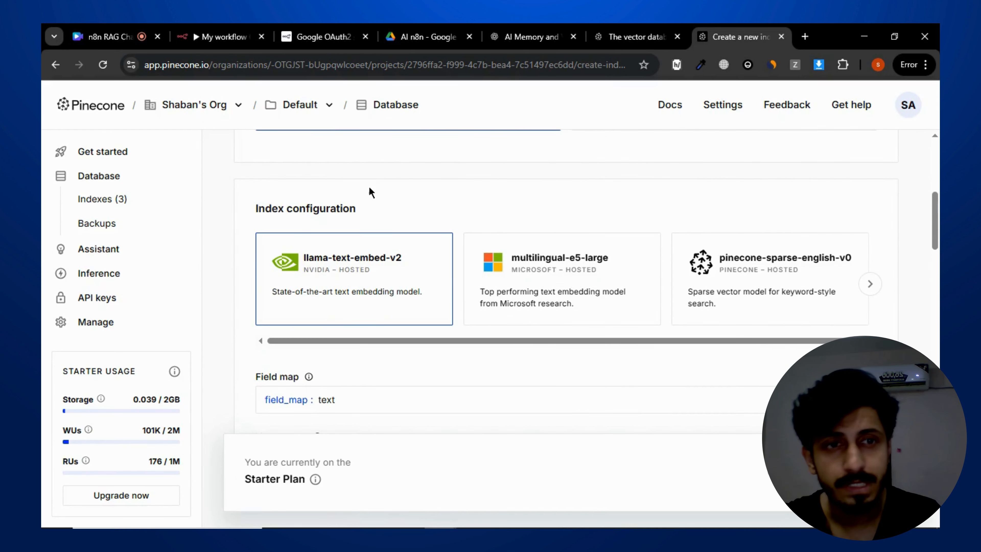
pyautogui.scroll(5, 369, 186)
pyautogui.scroll(-5, 368, 186)
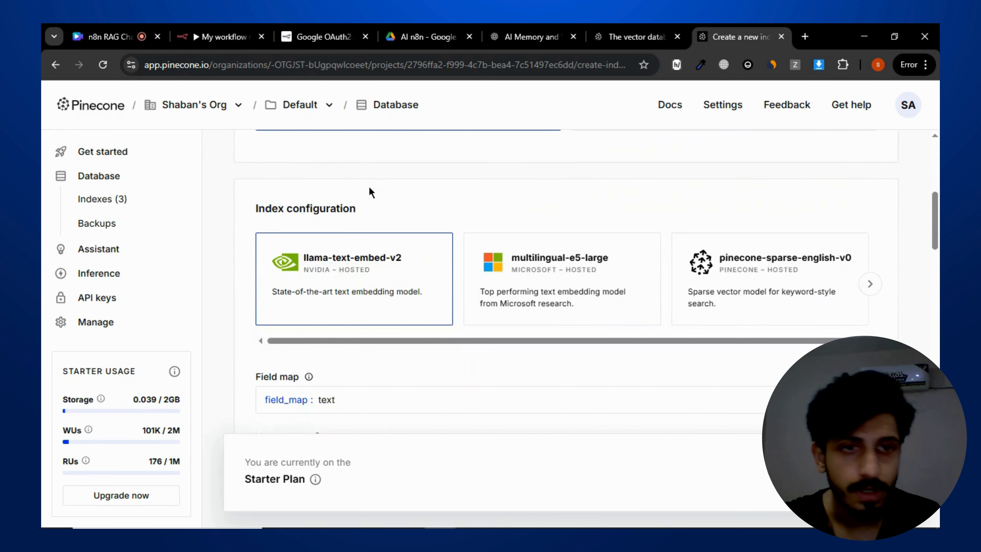
pyautogui.scroll(-4, 368, 186)
pyautogui.scroll(2, 379, 197)
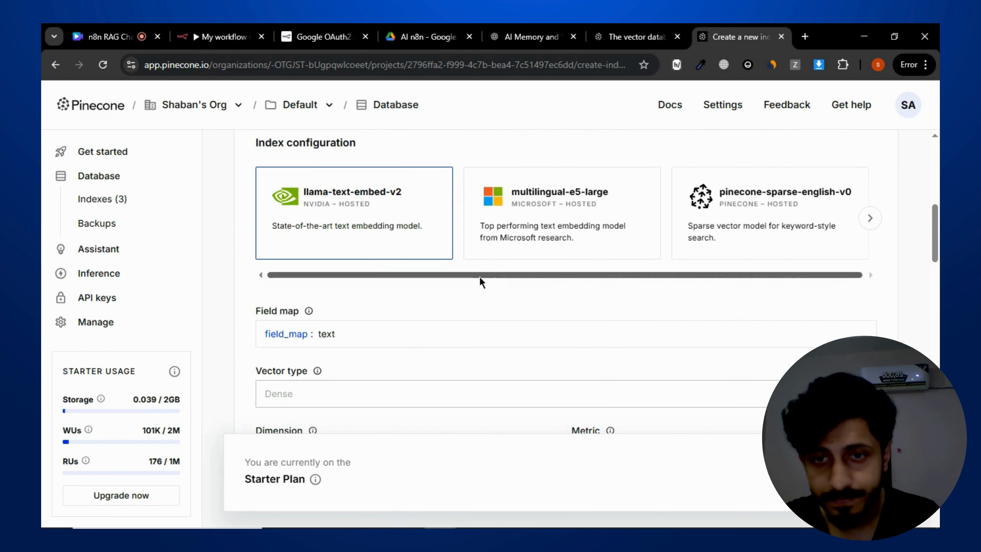
pyautogui.moveTo(480, 276); pyautogui.dragTo(464, 282)
pyautogui.click(503, 294)
pyautogui.scroll(-3, 502, 291)
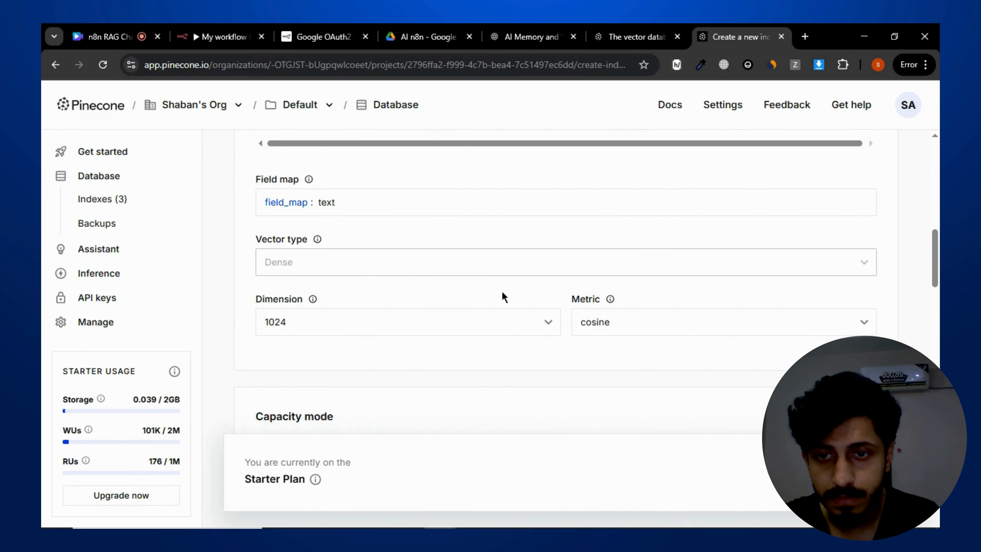
pyautogui.scroll(3, 411, 249)
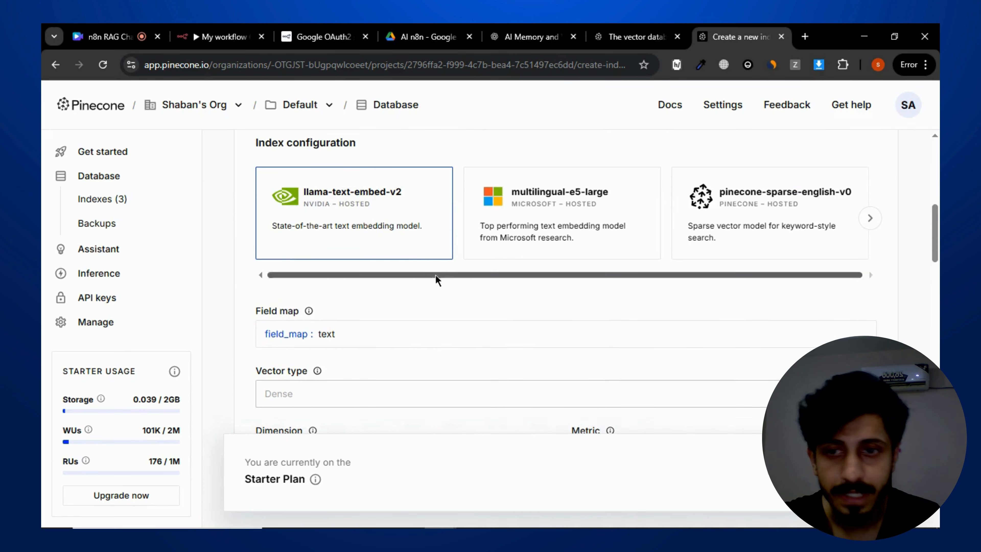
pyautogui.scroll(-2, 435, 278)
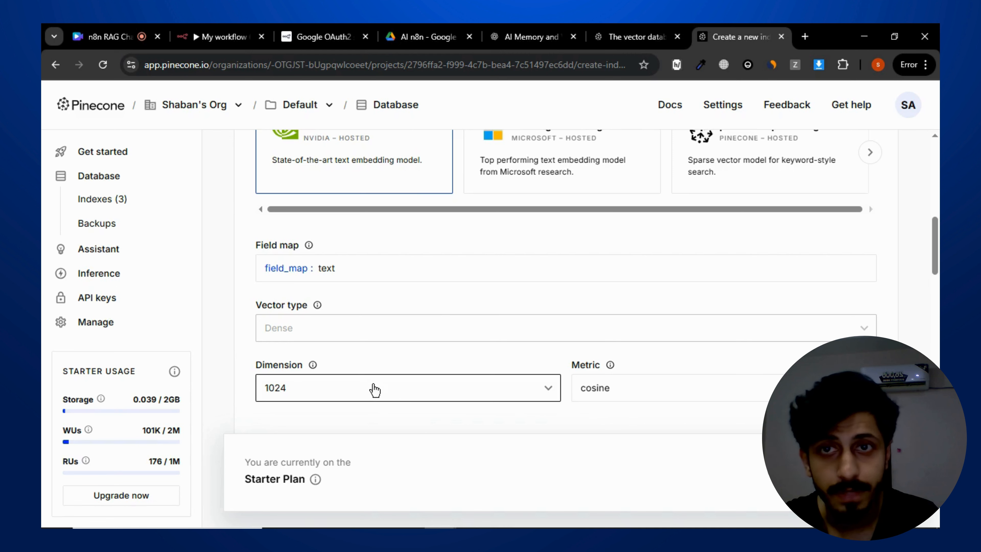
pyautogui.scroll(2, 564, 352)
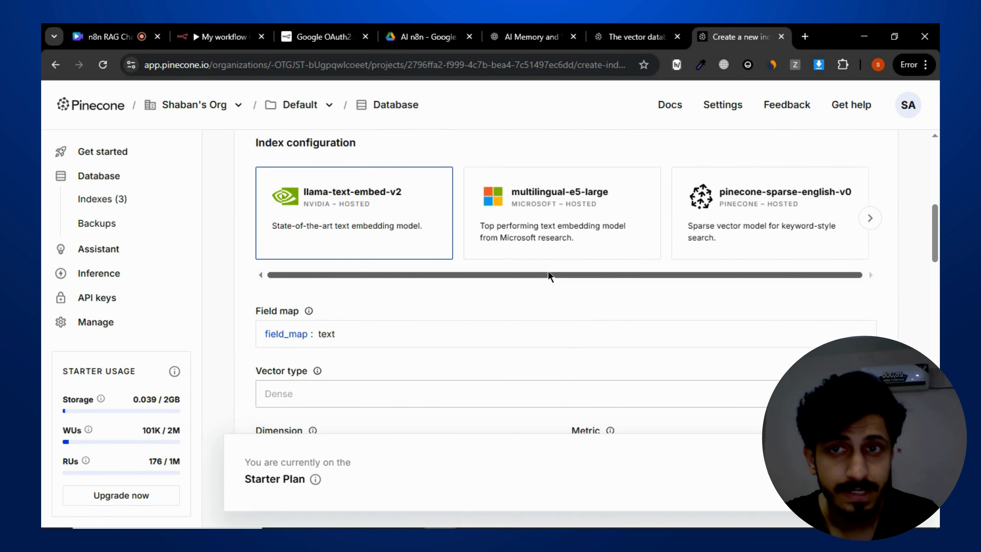
pyautogui.scroll(2, 548, 272)
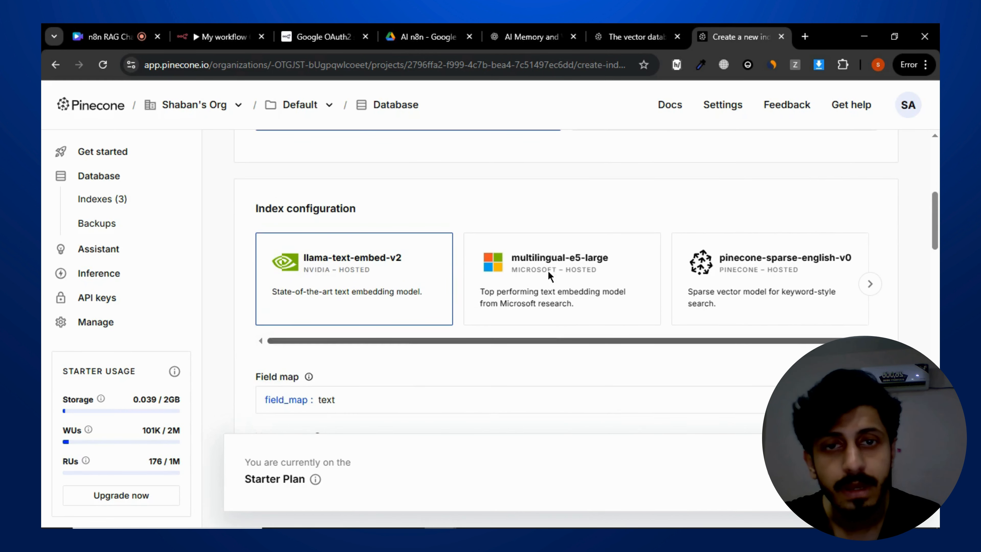
# - Select the multilingual-e5-large hosted model for the index
pyautogui.click(533, 301)
pyautogui.scroll(-8, 384, 289)
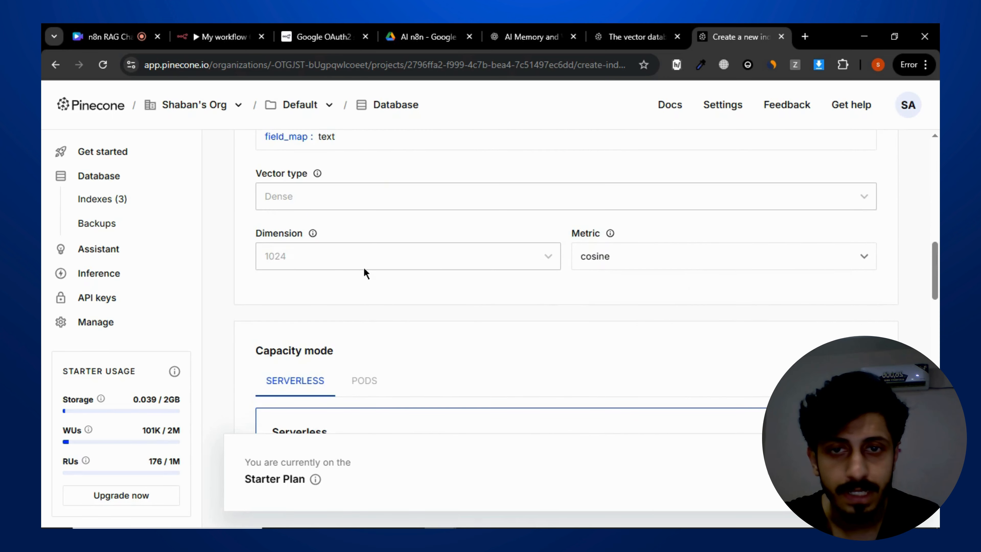
pyautogui.scroll(8, 487, 283)
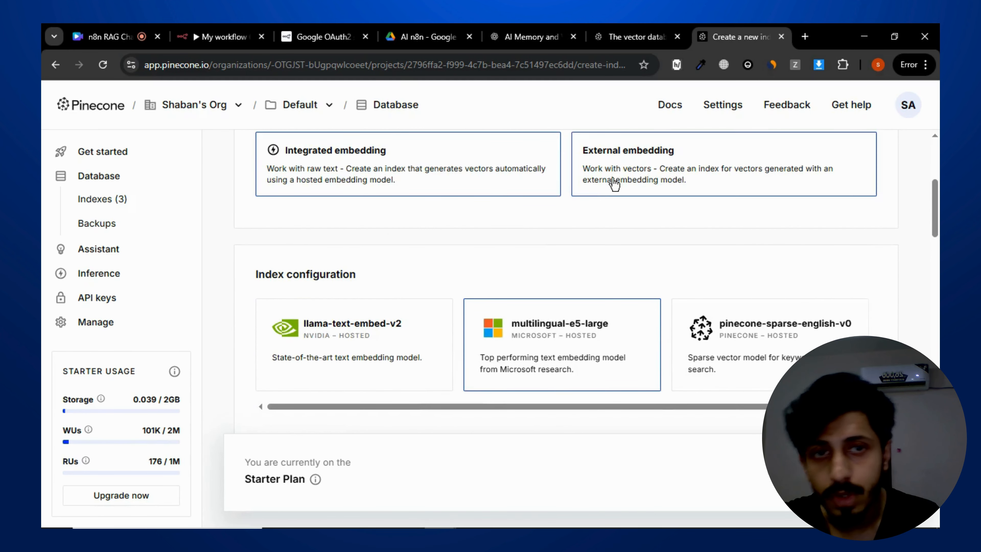
# - Switch the index's embedding method to External embedding
pyautogui.click(613, 184)
pyautogui.scroll(-2, 524, 242)
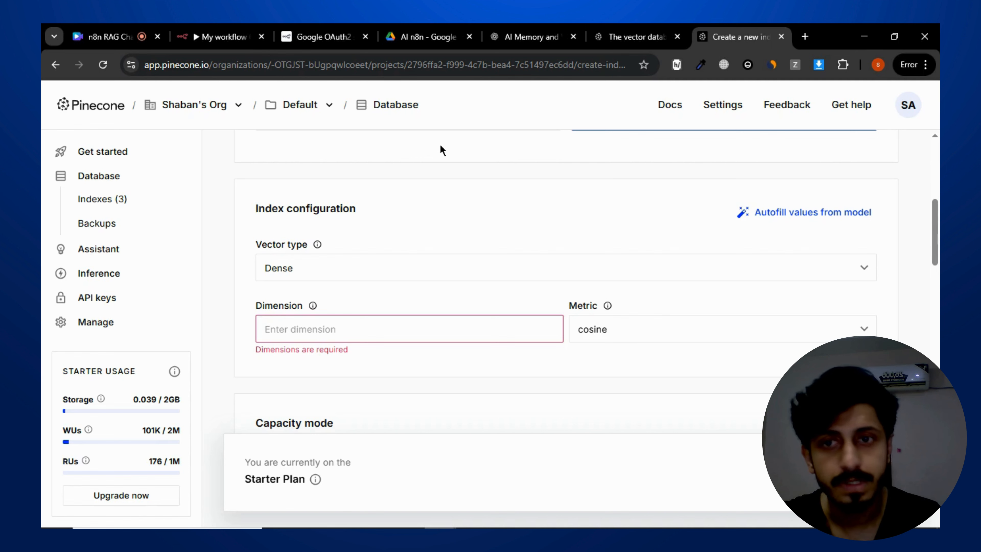
pyautogui.scroll(1, 456, 160)
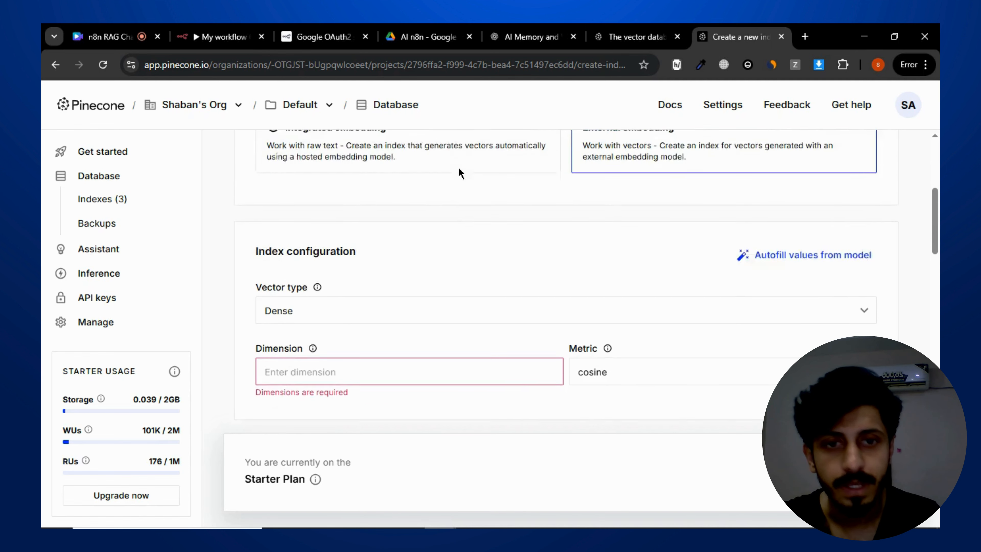
pyautogui.scroll(-1, 459, 167)
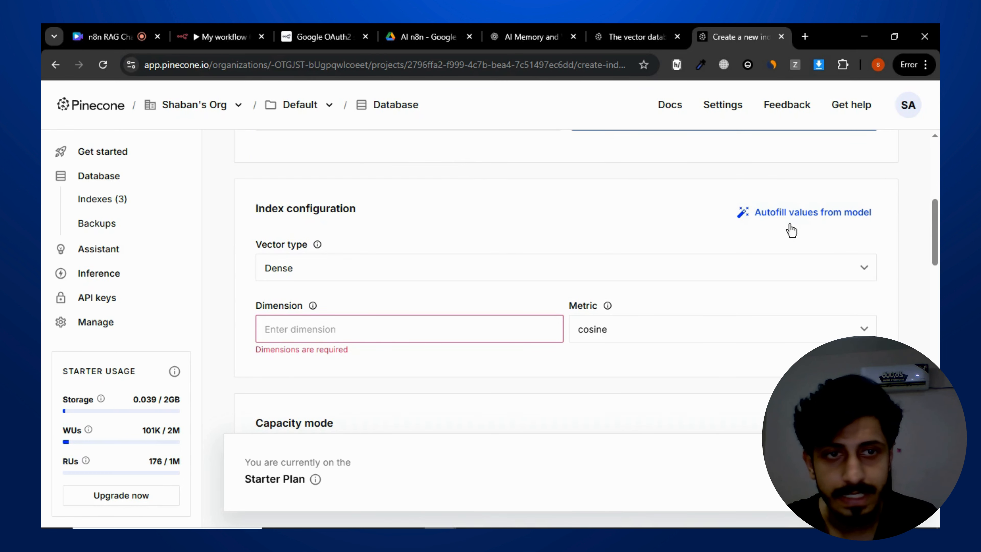
# - Autofill the index's dimension and metric from the text-embedding-3-small model
pyautogui.click(798, 219)
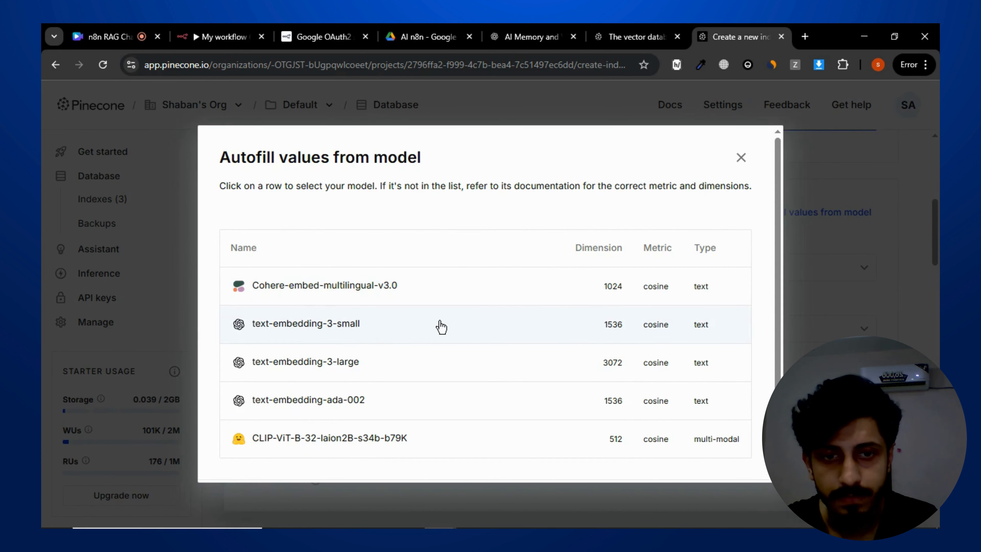
pyautogui.click(411, 334)
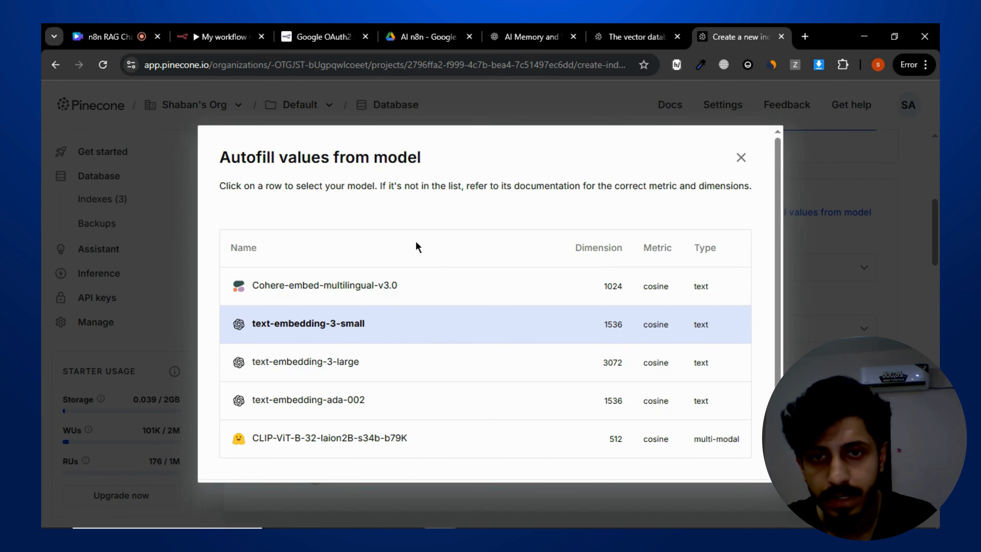
pyautogui.scroll(-2, 421, 255)
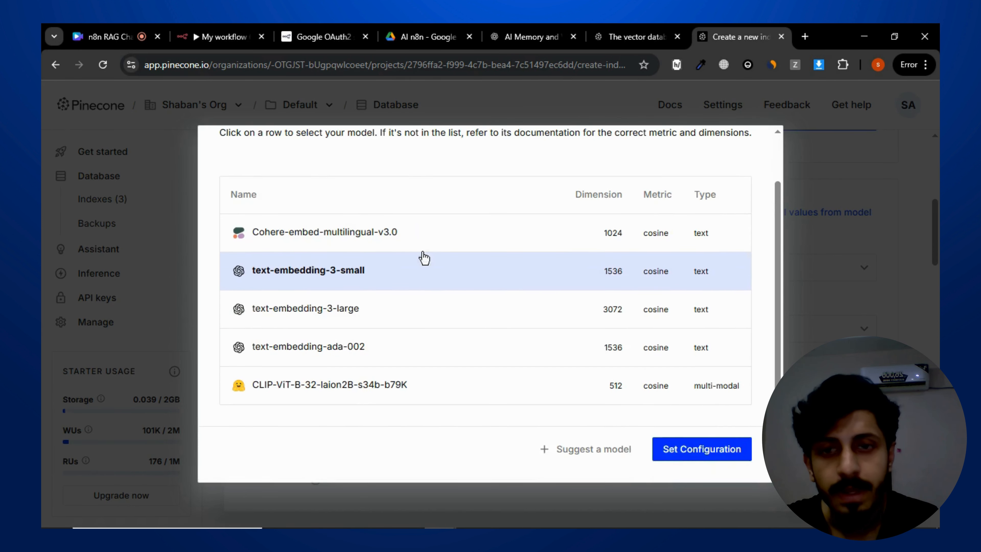
pyautogui.scroll(2, 431, 272)
pyautogui.scroll(-2, 502, 338)
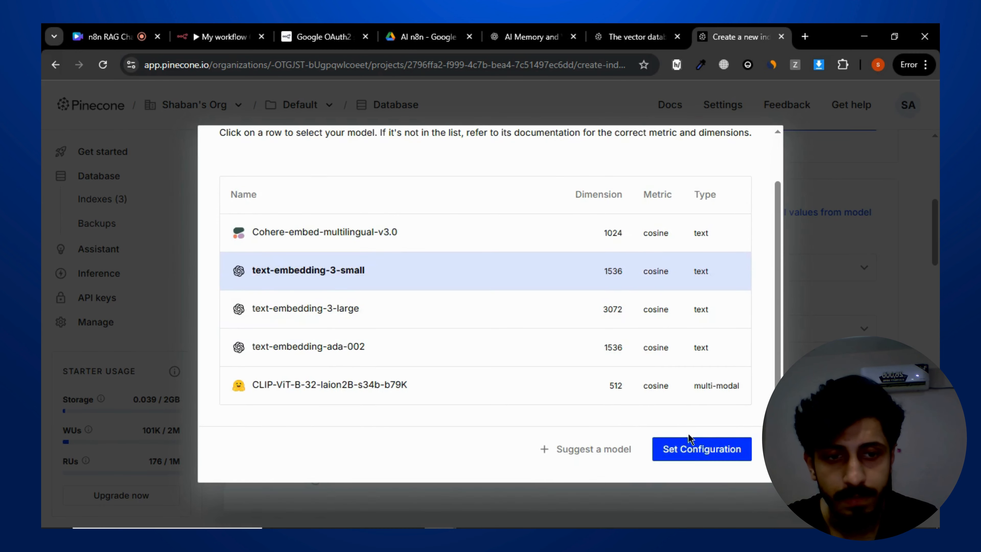
pyautogui.click(704, 450)
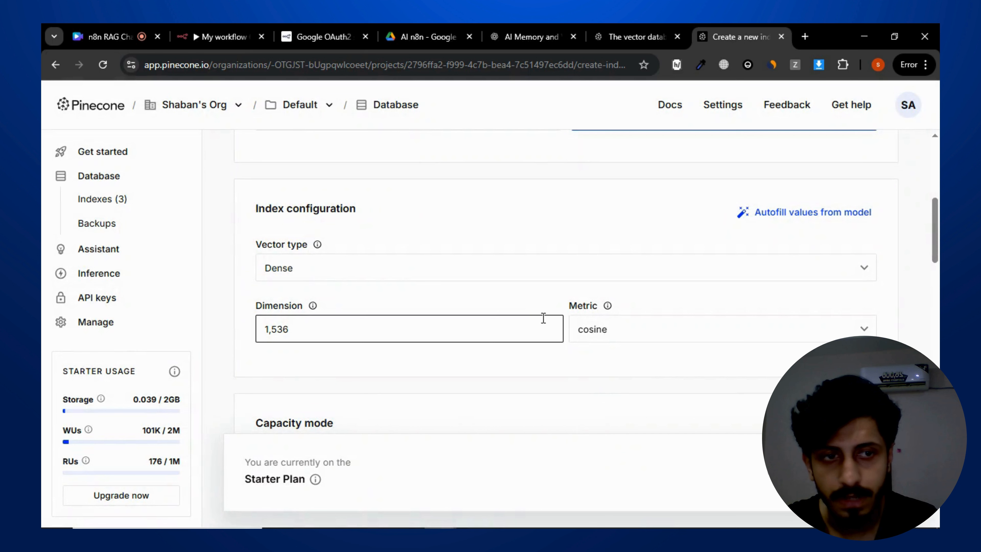
# - Review the capacity mode, cloud provider and region settings for the new index
pyautogui.scroll(-4, 490, 344)
pyautogui.scroll(2, 462, 287)
pyautogui.scroll(2, 444, 220)
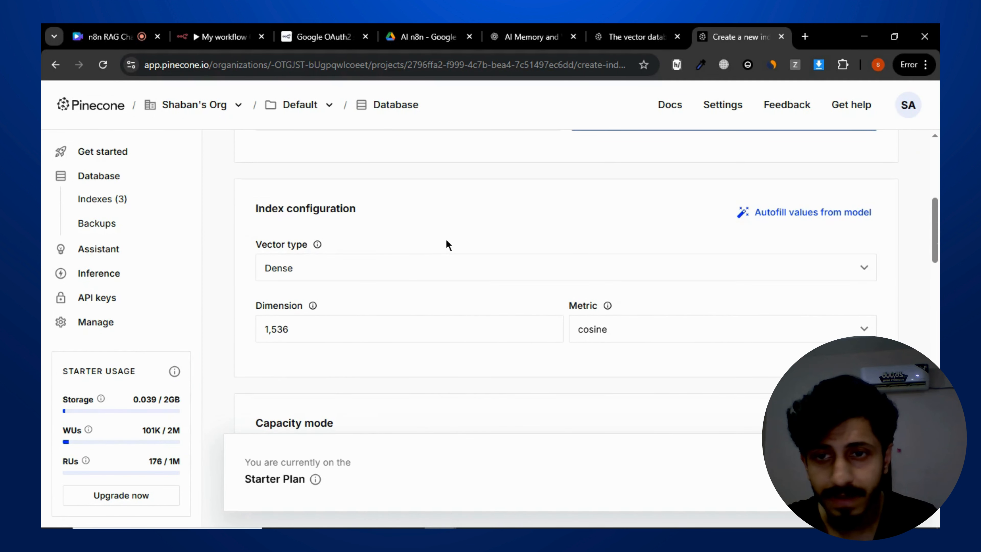
pyautogui.scroll(-2, 446, 221)
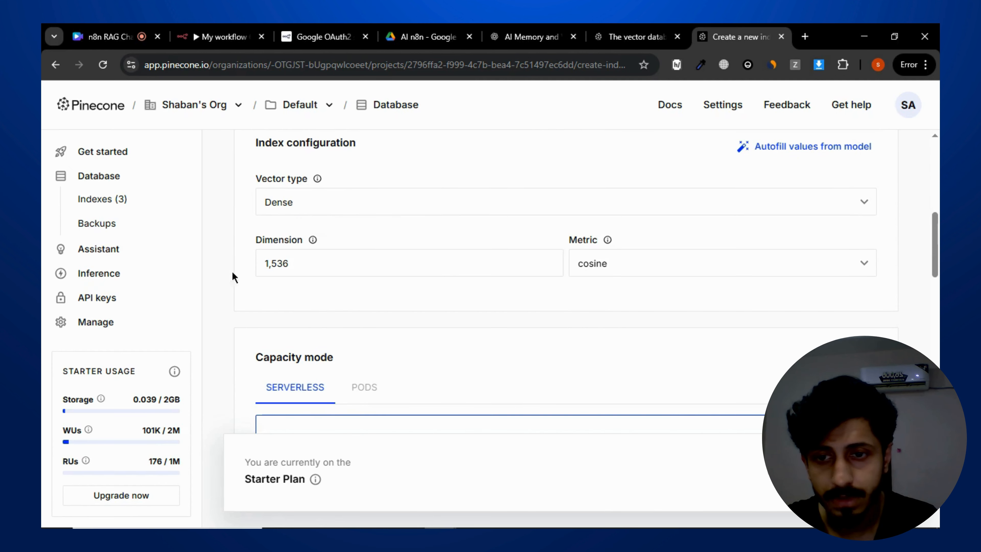
pyautogui.scroll(-4, 552, 305)
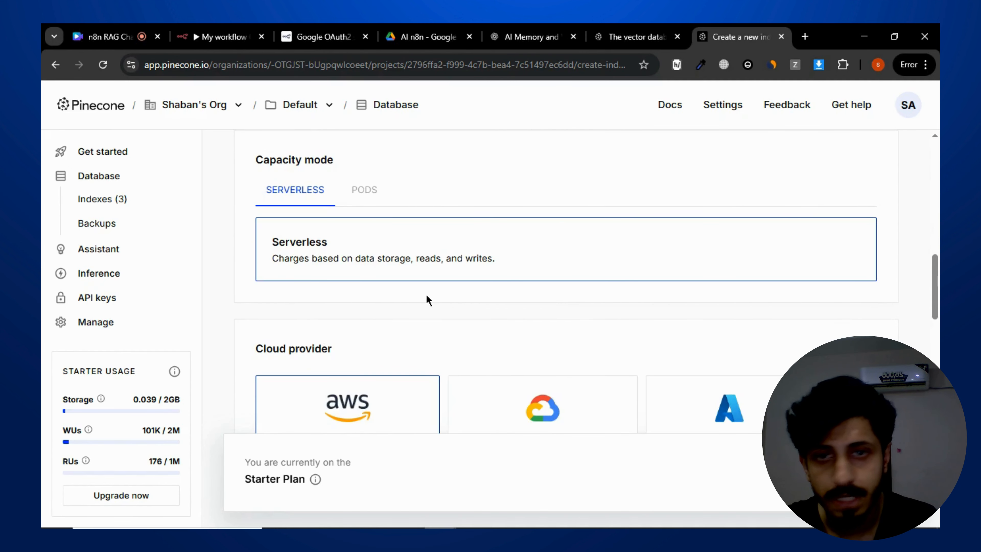
pyautogui.scroll(-4, 426, 298)
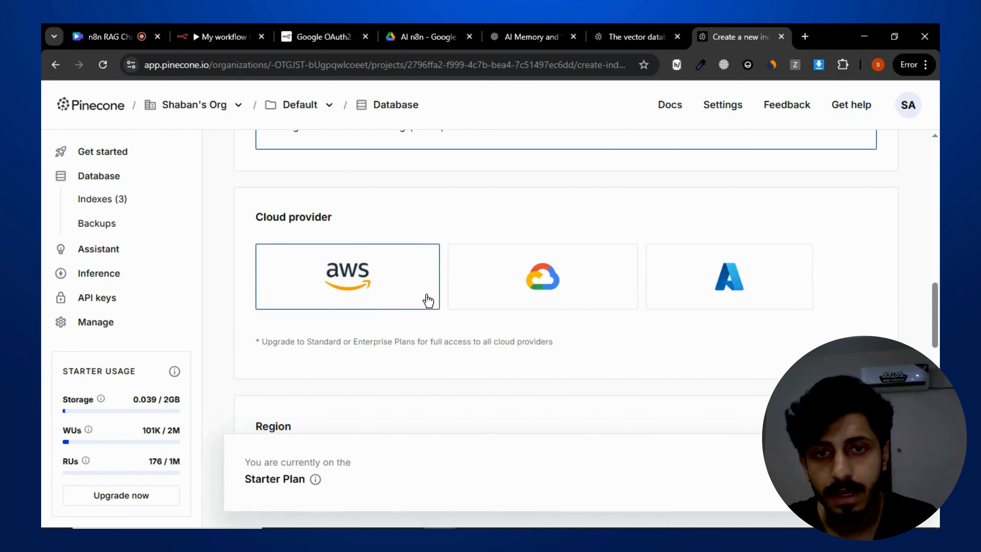
pyautogui.scroll(-4, 456, 293)
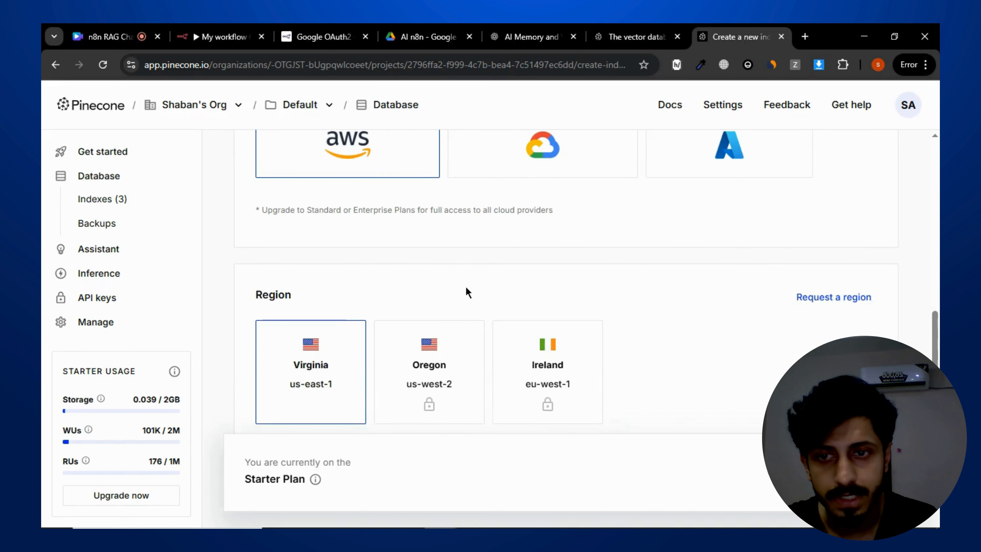
pyautogui.scroll(10, 469, 260)
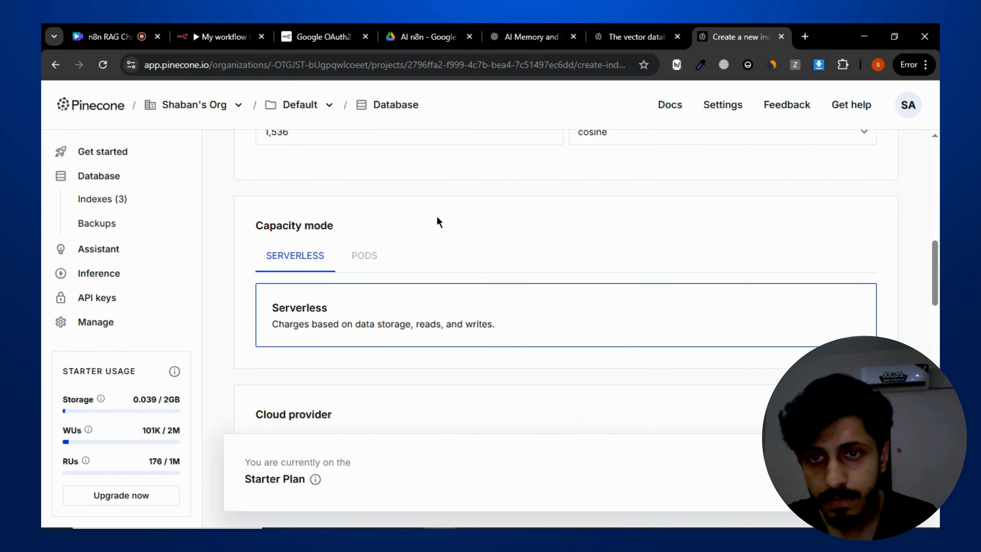
pyautogui.scroll(-2, 439, 222)
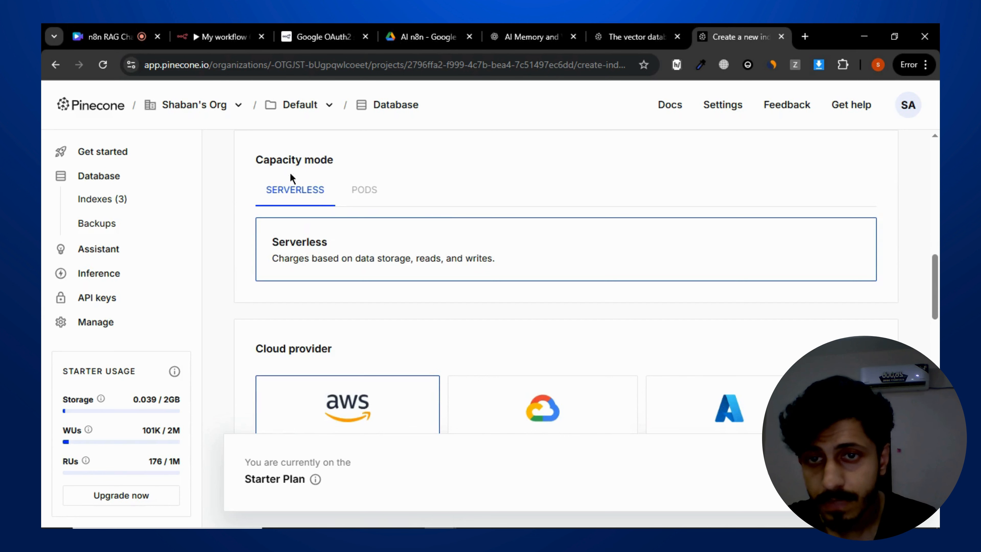
pyautogui.scroll(-11, 451, 271)
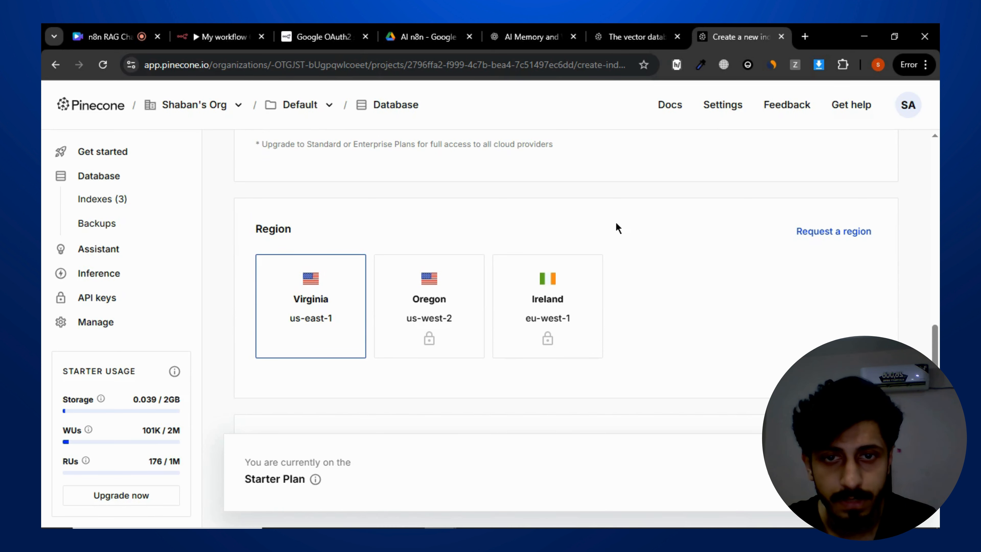
pyautogui.scroll(-5, 616, 223)
pyautogui.scroll(12, 530, 230)
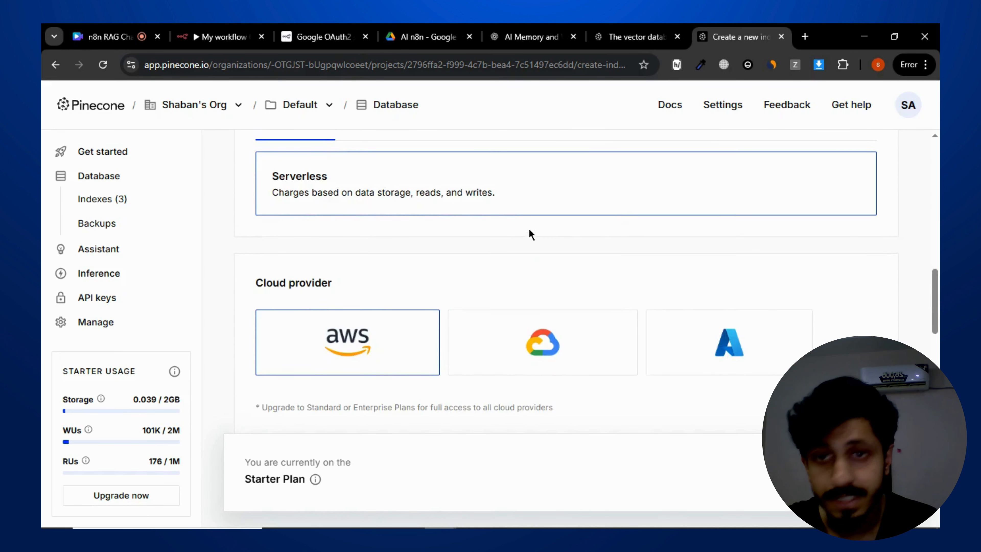
pyautogui.scroll(8, 531, 234)
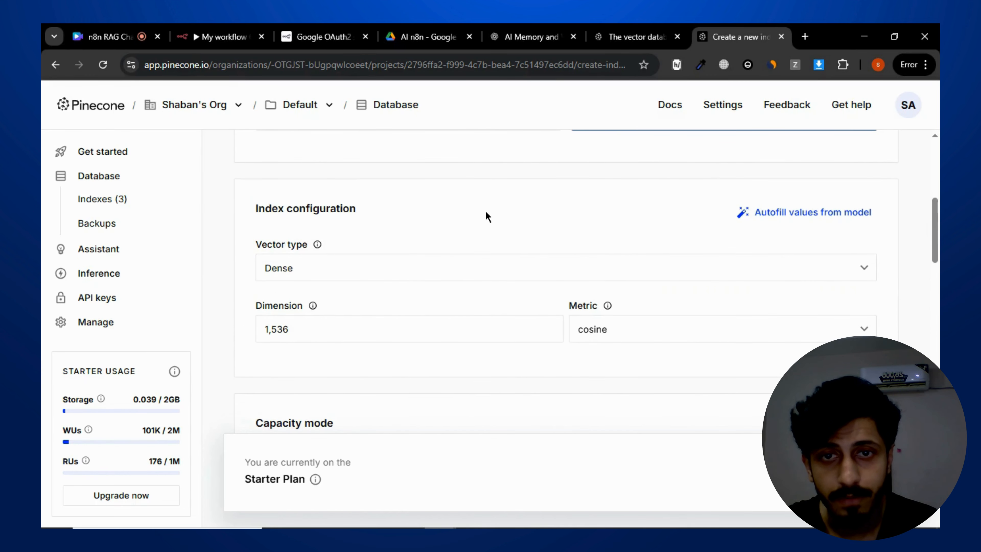
pyautogui.scroll(-2, 485, 213)
pyautogui.scroll(2, 485, 214)
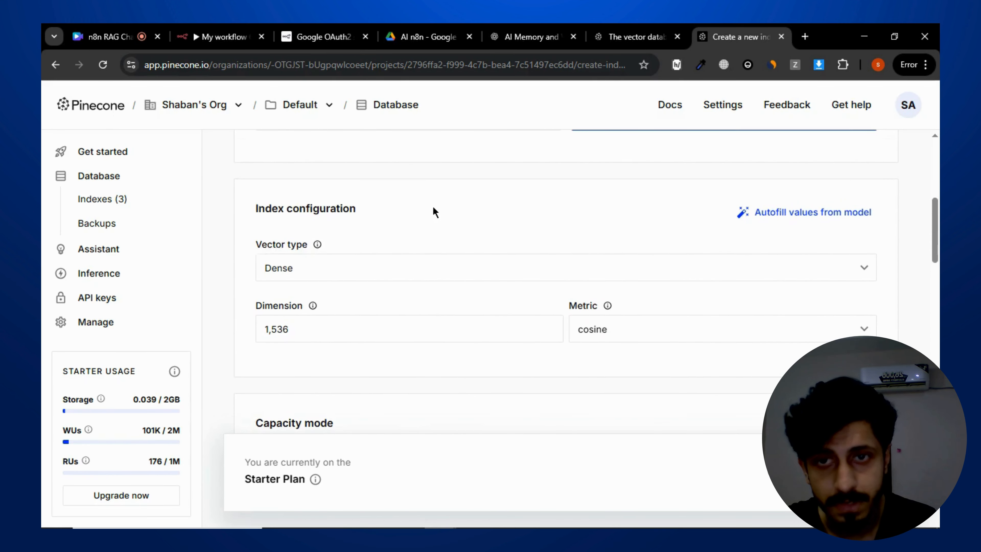
pyautogui.scroll(5, 433, 206)
pyautogui.scroll(-3, 407, 219)
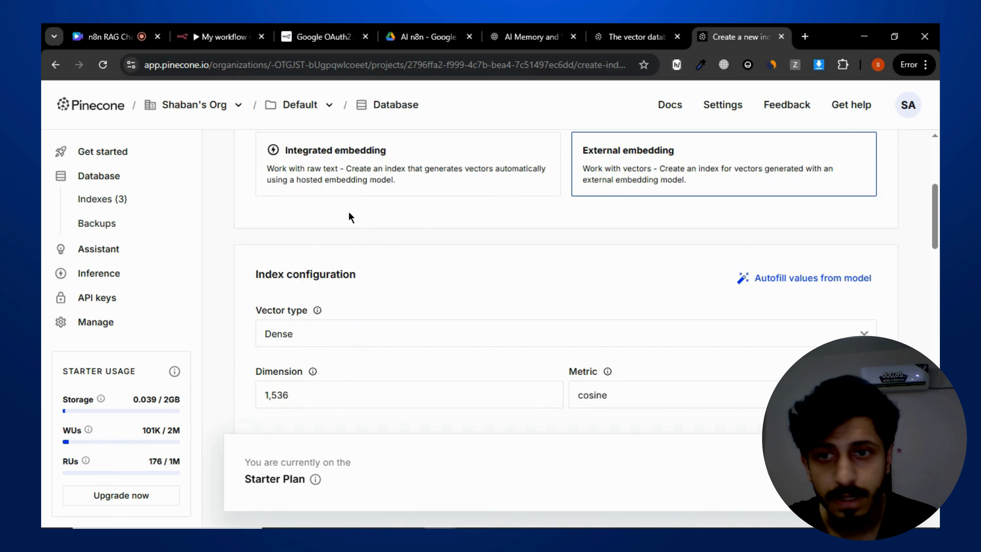
pyautogui.scroll(-3, 418, 212)
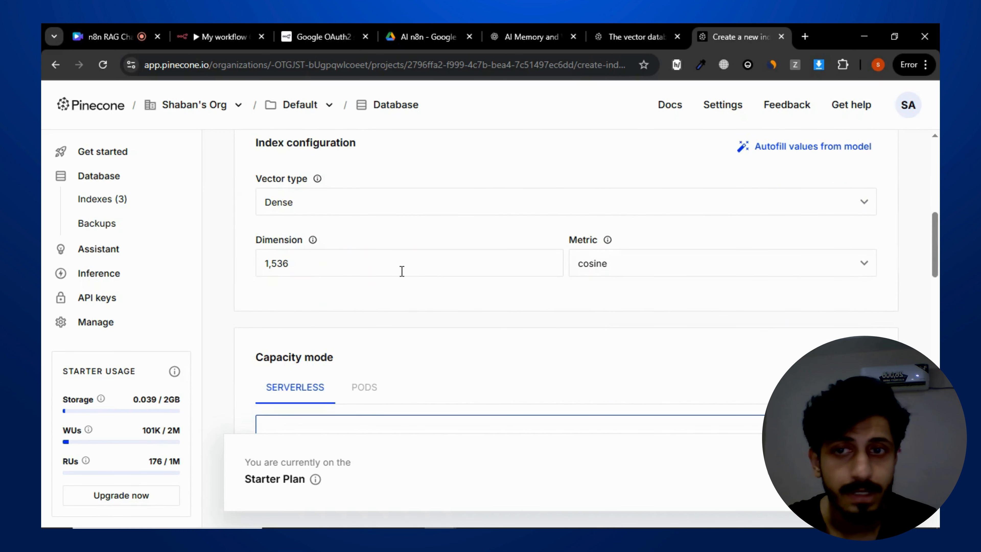
# - Check the region, deletion protection and tag settings, then create the ragchat index
pyautogui.scroll(-3, 547, 296)
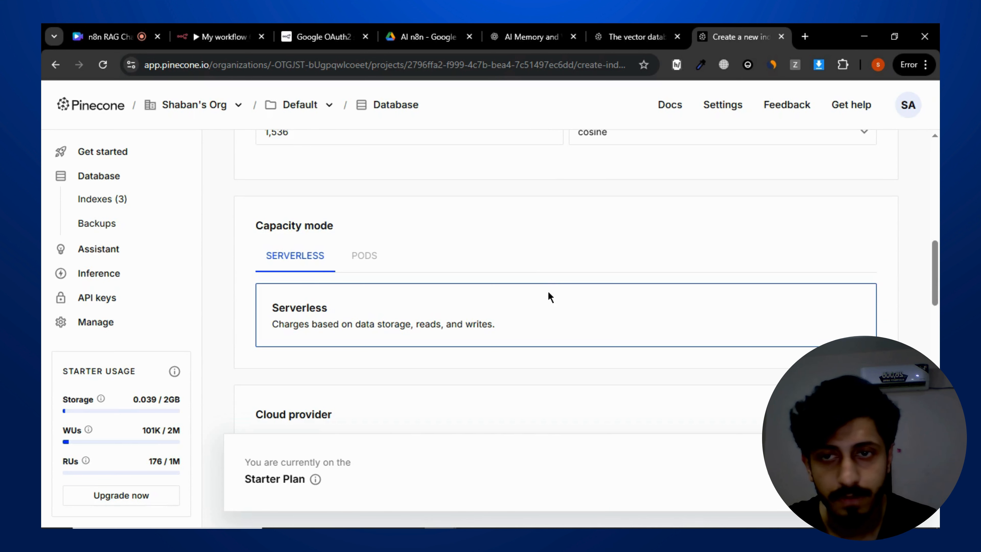
pyautogui.scroll(-3, 615, 221)
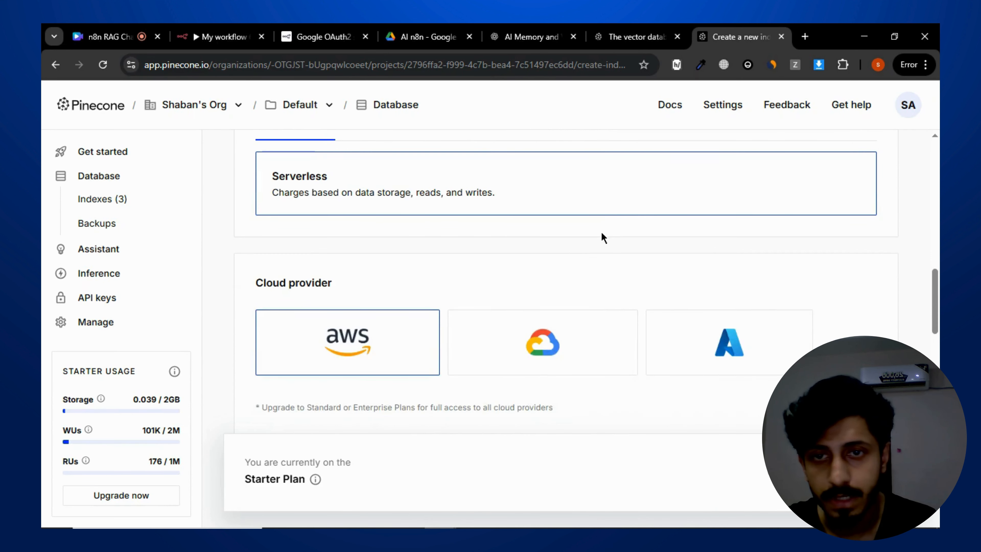
pyautogui.scroll(6, 601, 231)
pyautogui.scroll(-10, 498, 232)
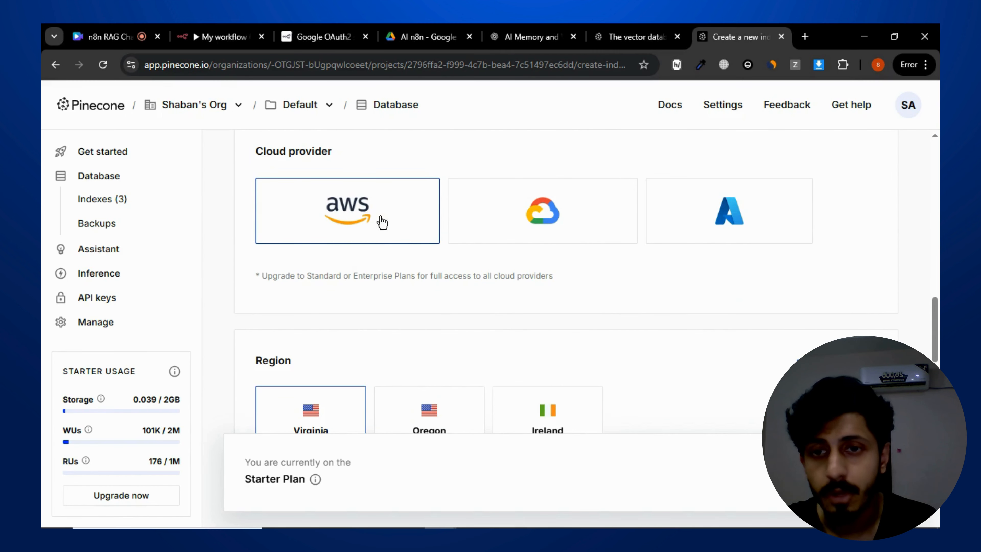
pyautogui.scroll(-5, 464, 243)
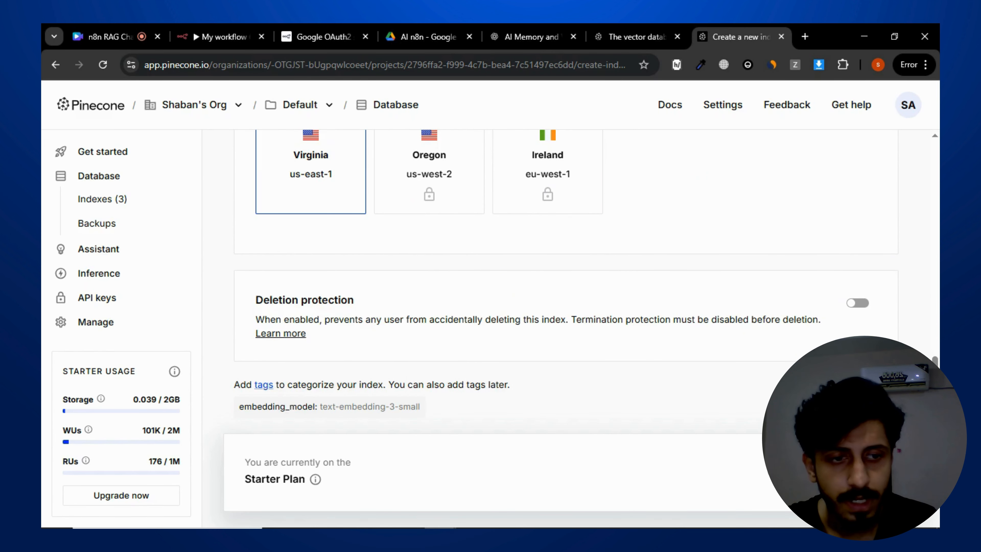
pyautogui.scroll(10, 471, 333)
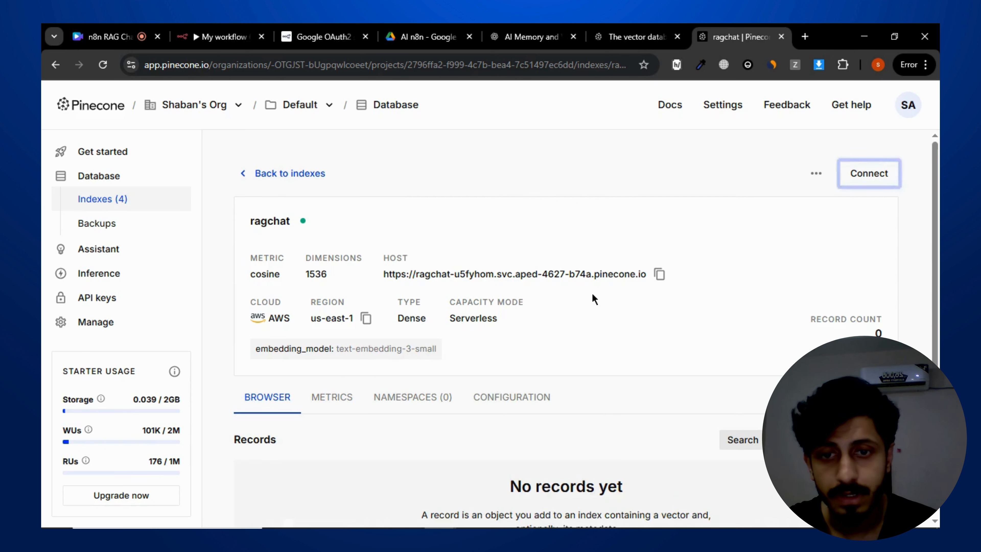
# - Inspect the new index's details and its namespaces list
pyautogui.scroll(-2, 473, 340)
pyautogui.scroll(2, 482, 329)
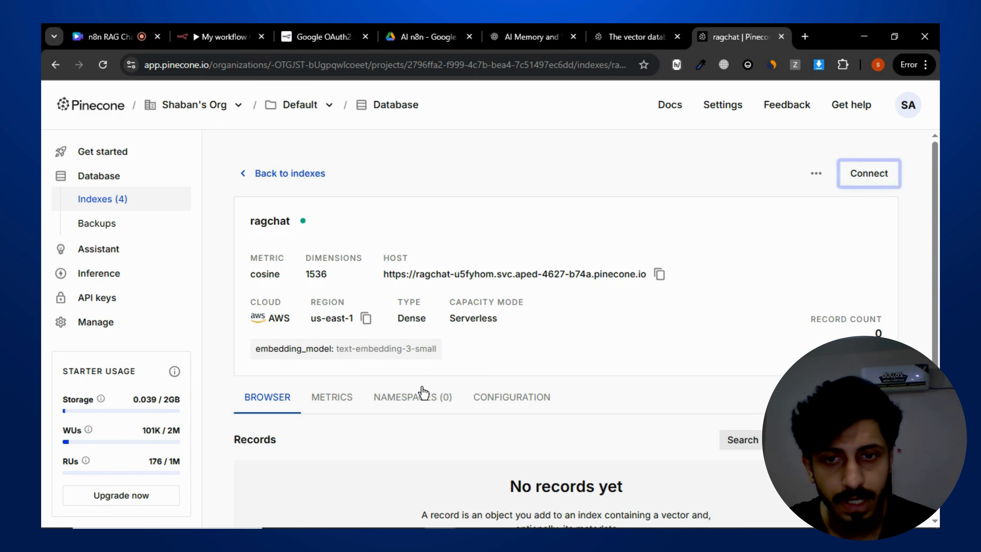
pyautogui.click(456, 400)
pyautogui.scroll(-1, 466, 419)
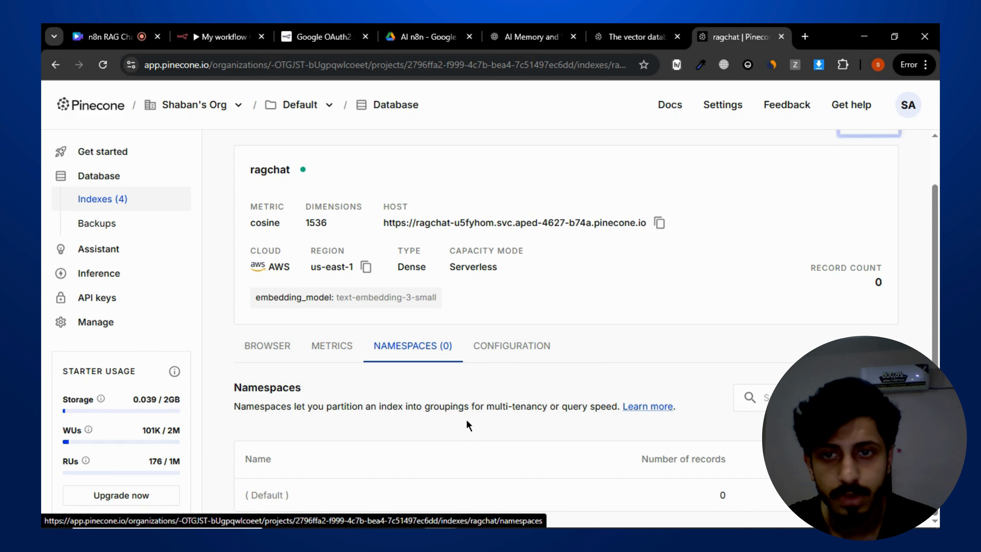
pyautogui.scroll(1, 466, 419)
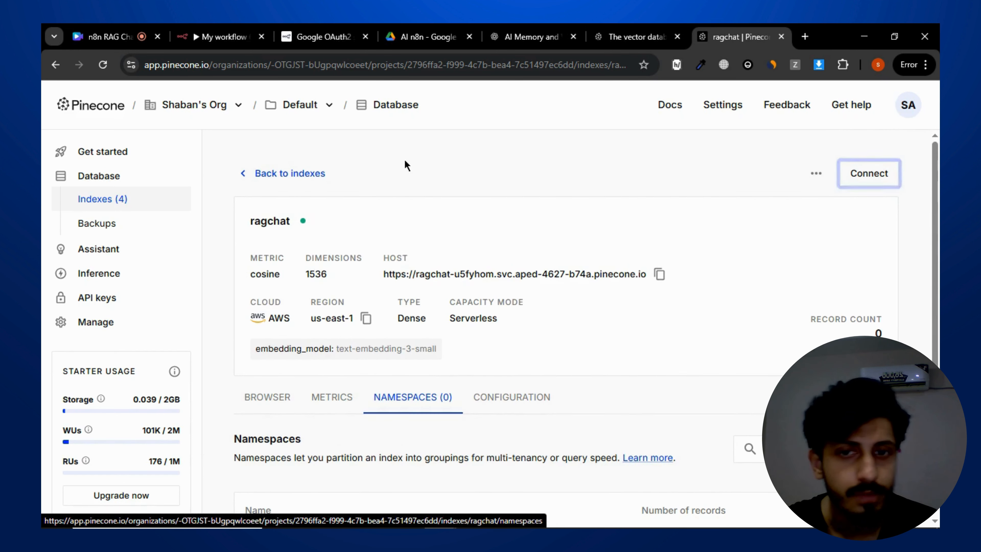
pyautogui.scroll(-1, 473, 288)
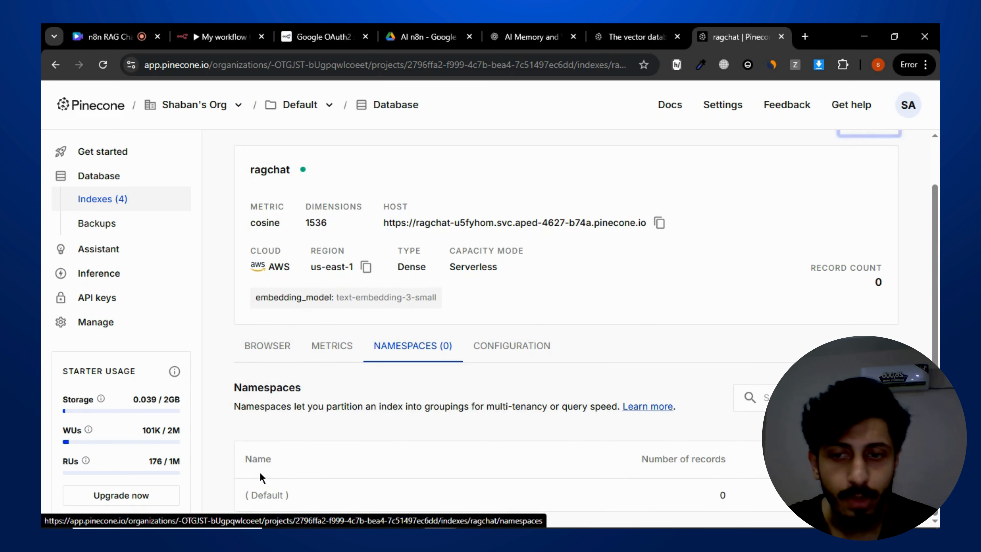
pyautogui.moveTo(246, 490); pyautogui.dragTo(320, 489)
pyautogui.click(385, 466)
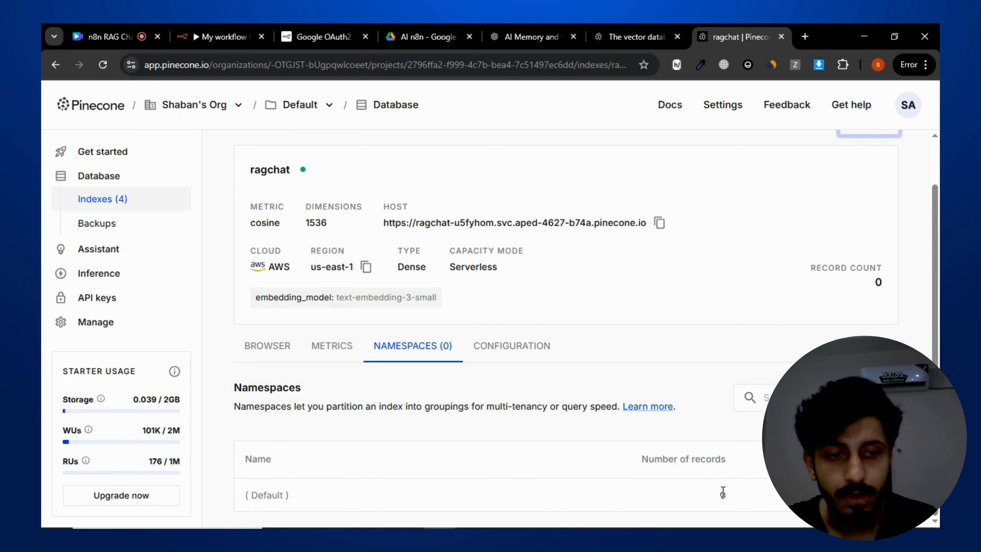
pyautogui.scroll(2, 555, 277)
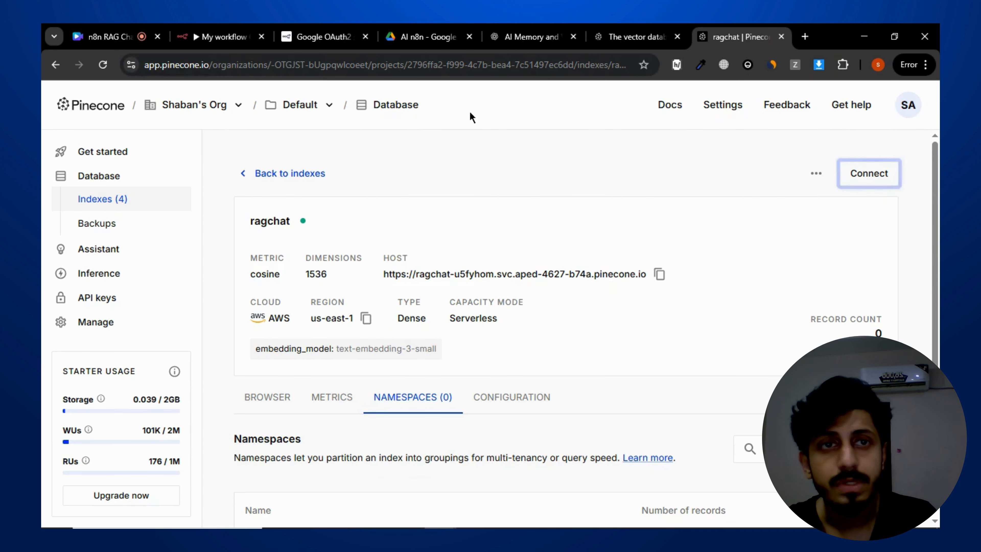
# - Select the ragchat index in the Pinecone Vector Store node's Pinecone Index setting
pyautogui.click(244, 24)
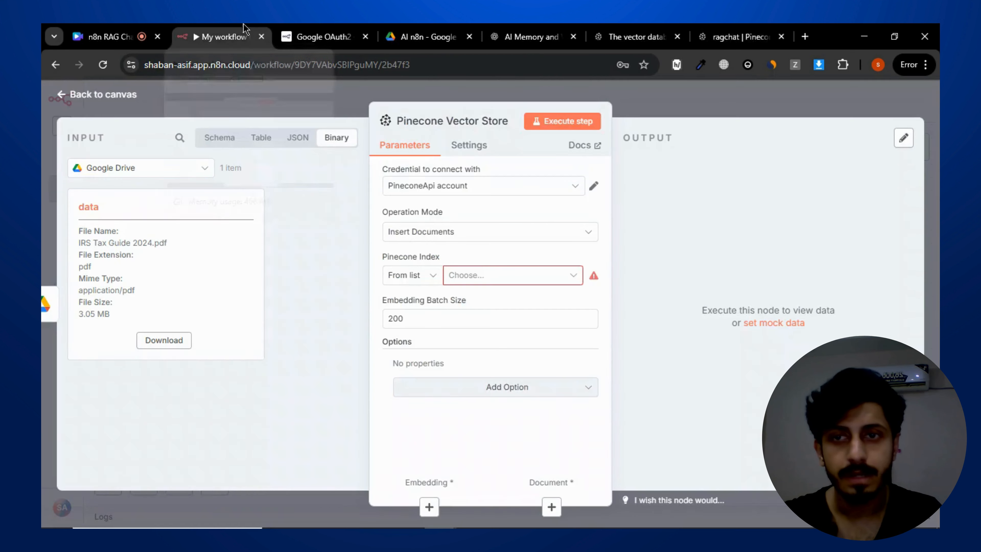
pyautogui.click(412, 276)
pyautogui.click(470, 277)
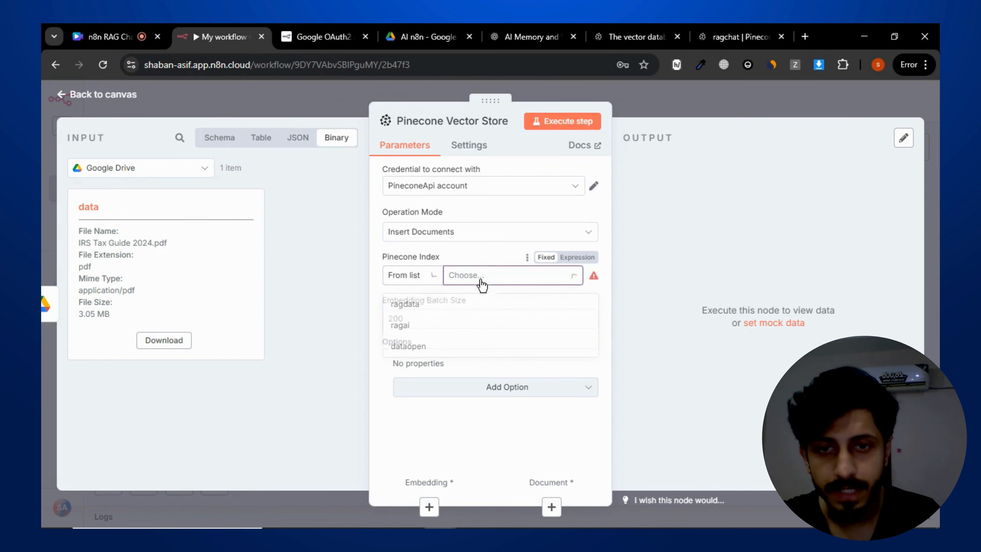
pyautogui.click(687, 119)
pyautogui.click(687, 116)
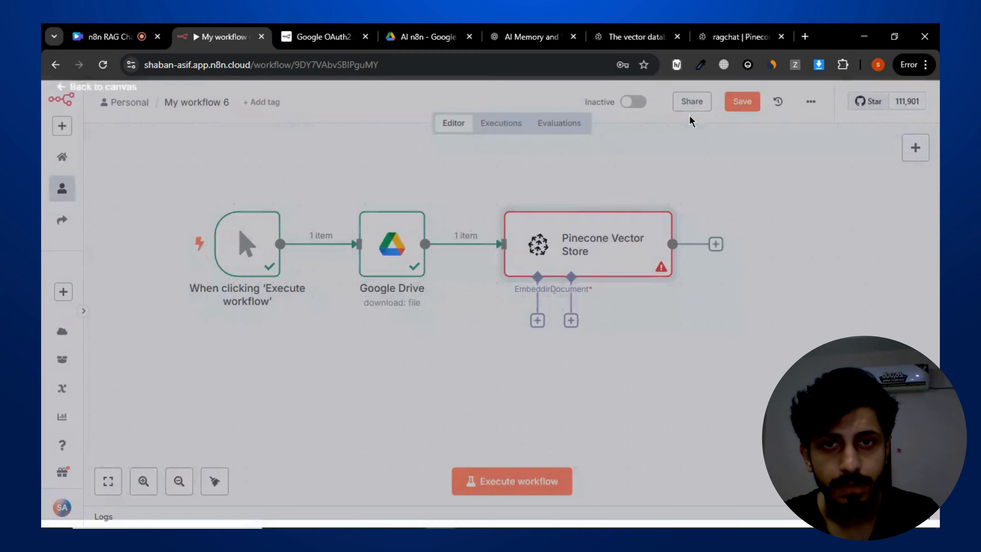
pyautogui.press('Return')
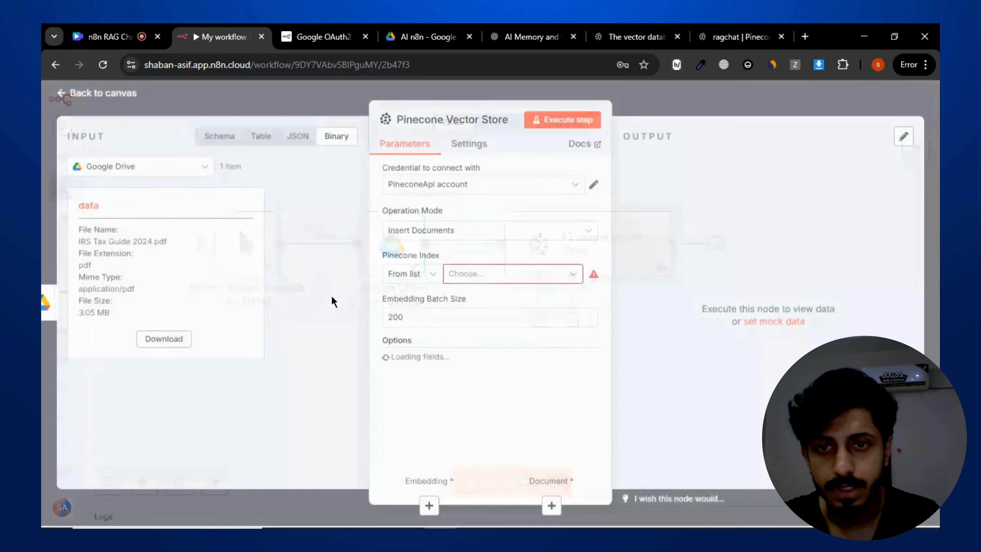
pyautogui.click(466, 278)
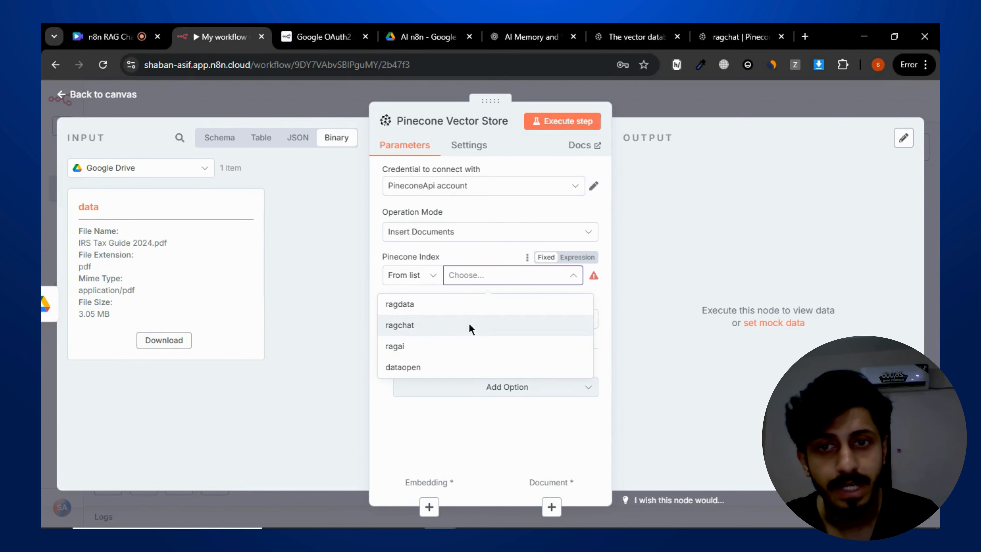
pyautogui.click(470, 329)
pyautogui.click(445, 318)
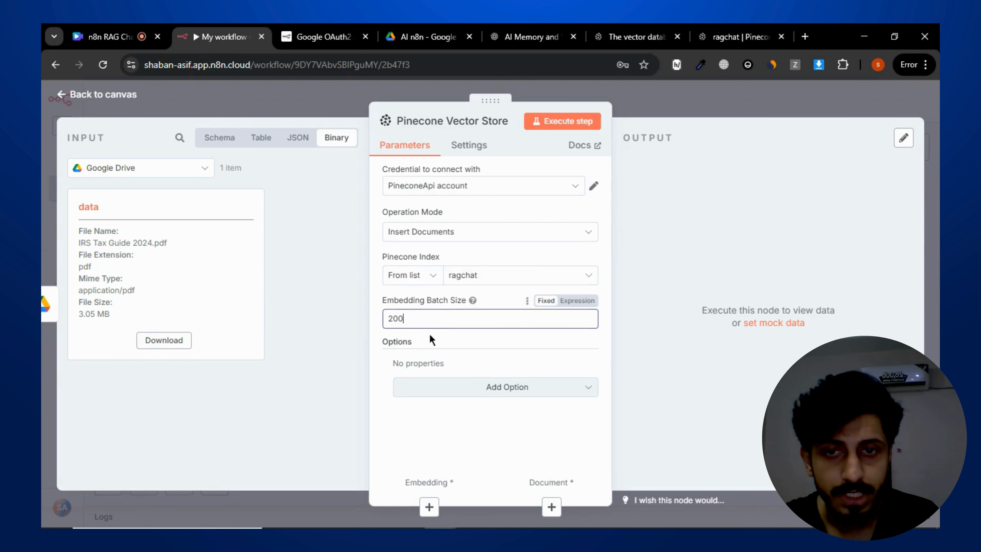
# - Add a Pinecone Namespace option set to data and close the vector store node
pyautogui.click(445, 389)
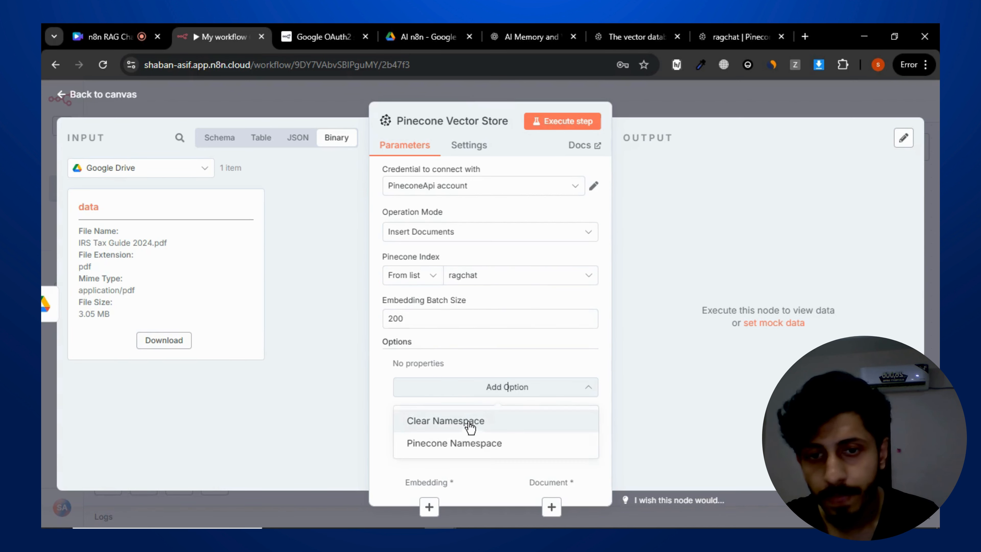
pyautogui.click(497, 442)
pyautogui.click(470, 380)
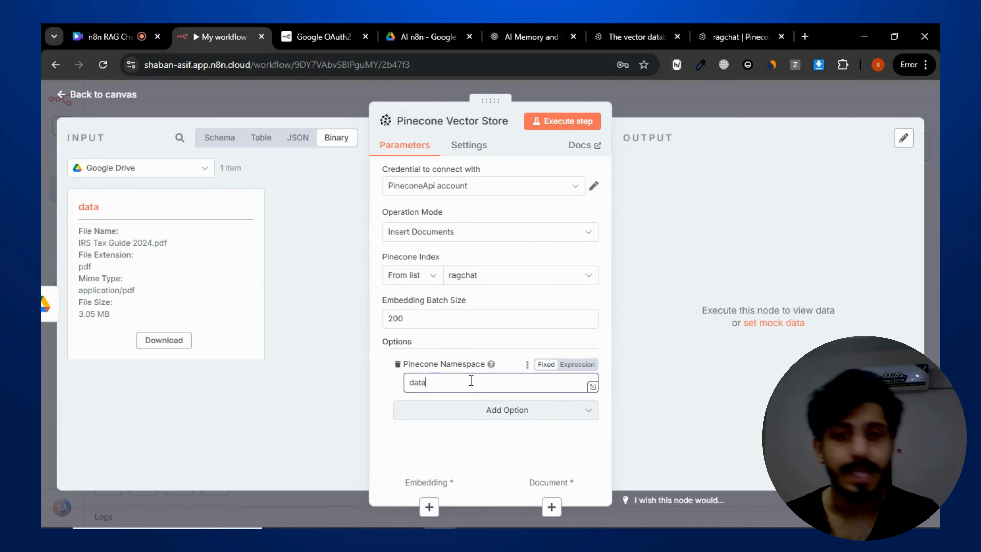
pyautogui.write('data')
pyautogui.click(345, 373)
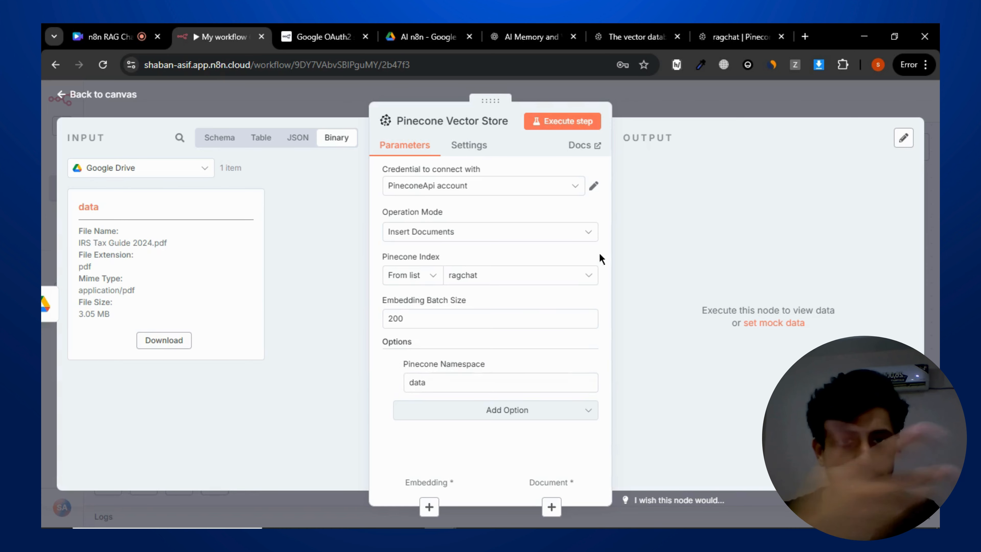
pyautogui.press('Escape')
# - Attach an Embeddings OpenAI sub-node to the vector store's embedding input
pyautogui.click(537, 320)
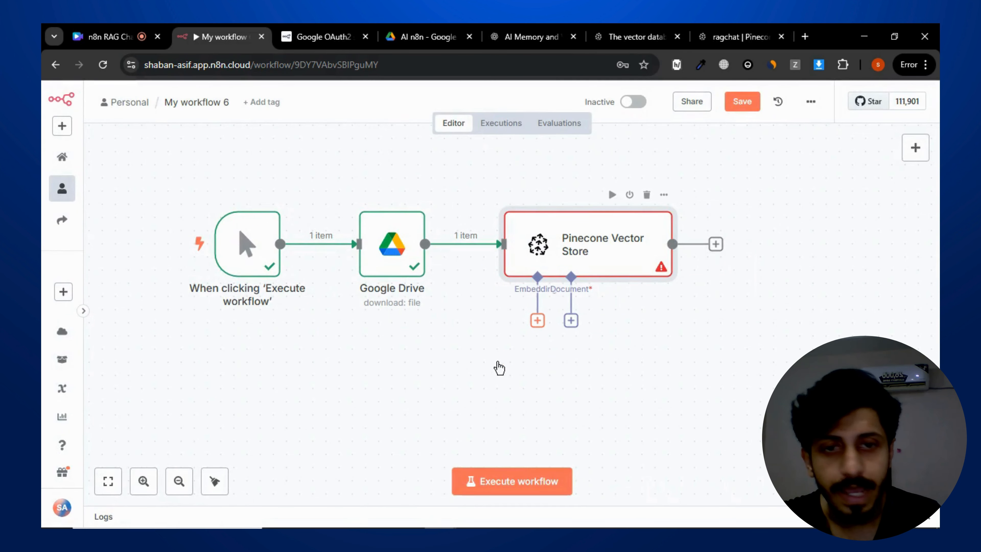
pyautogui.scroll(-2, 768, 331)
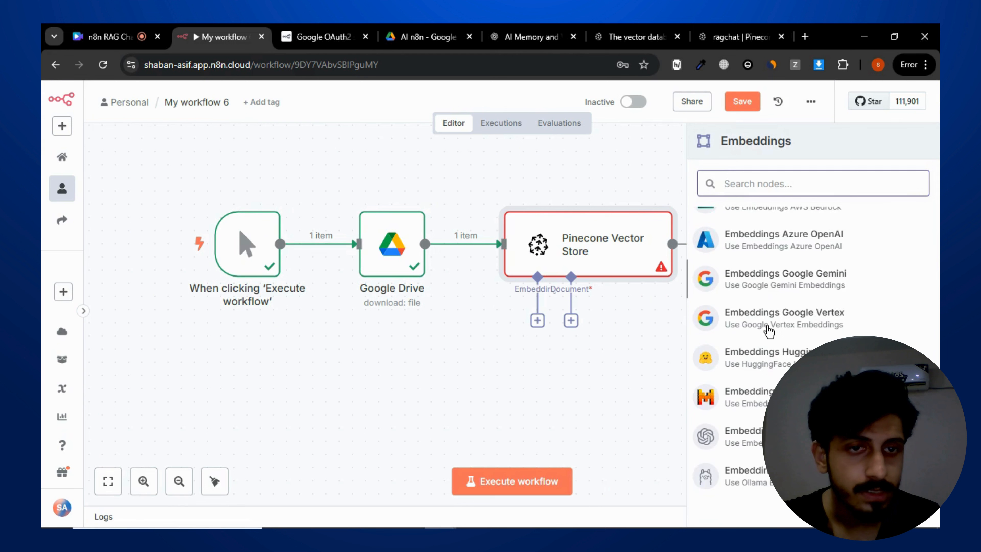
pyautogui.scroll(2, 769, 330)
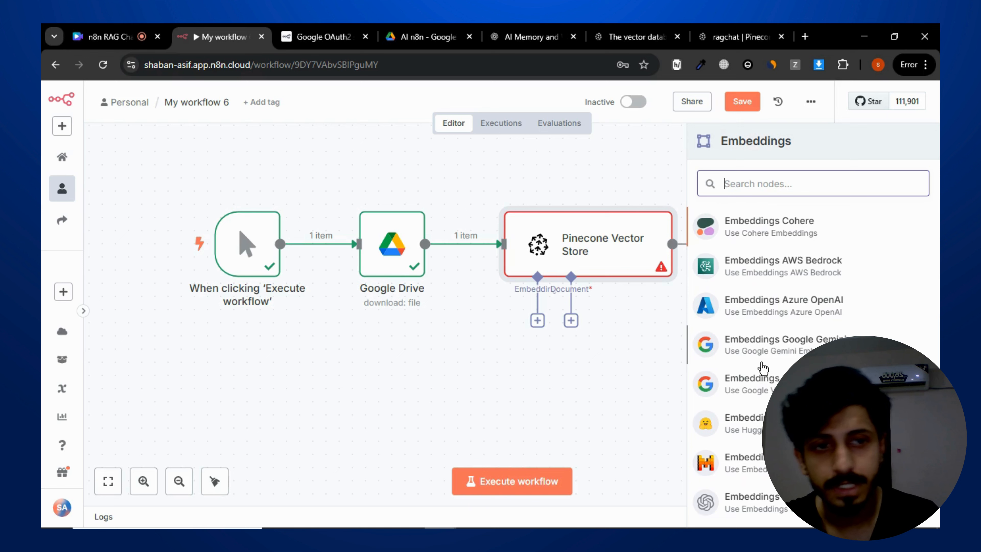
pyautogui.scroll(-2, 786, 329)
pyautogui.scroll(2, 787, 328)
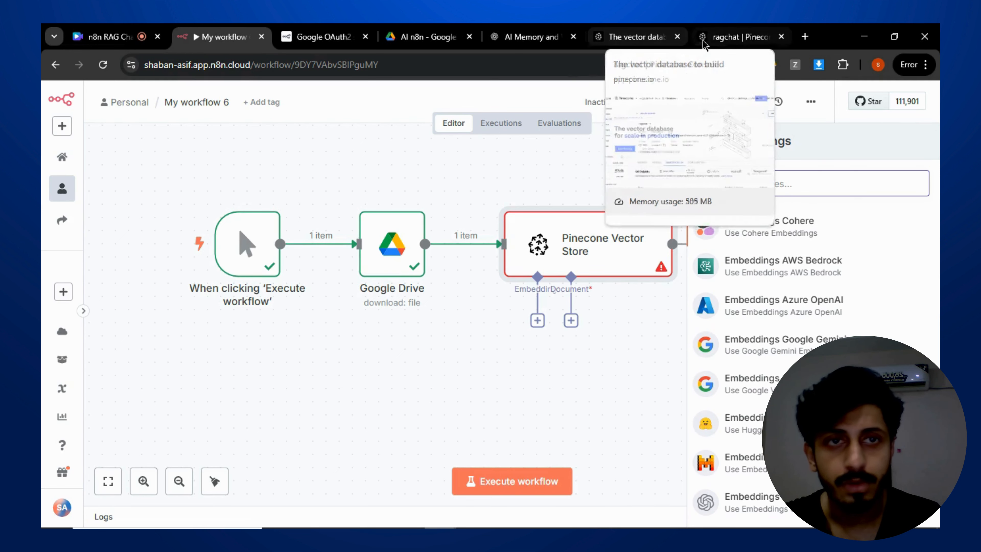
pyautogui.click(678, 37)
pyautogui.scroll(-2, 734, 348)
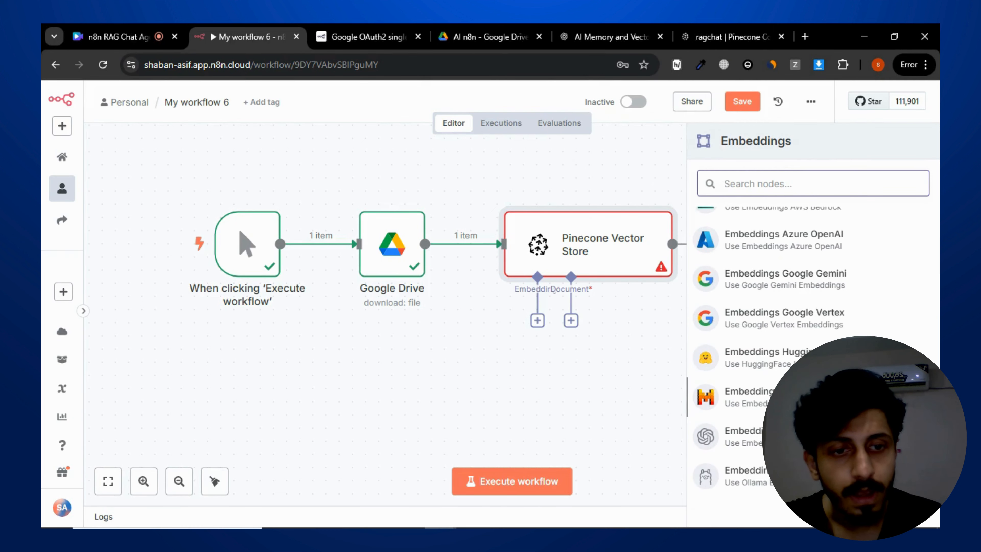
pyautogui.scroll(2, 777, 361)
pyautogui.scroll(-2, 777, 361)
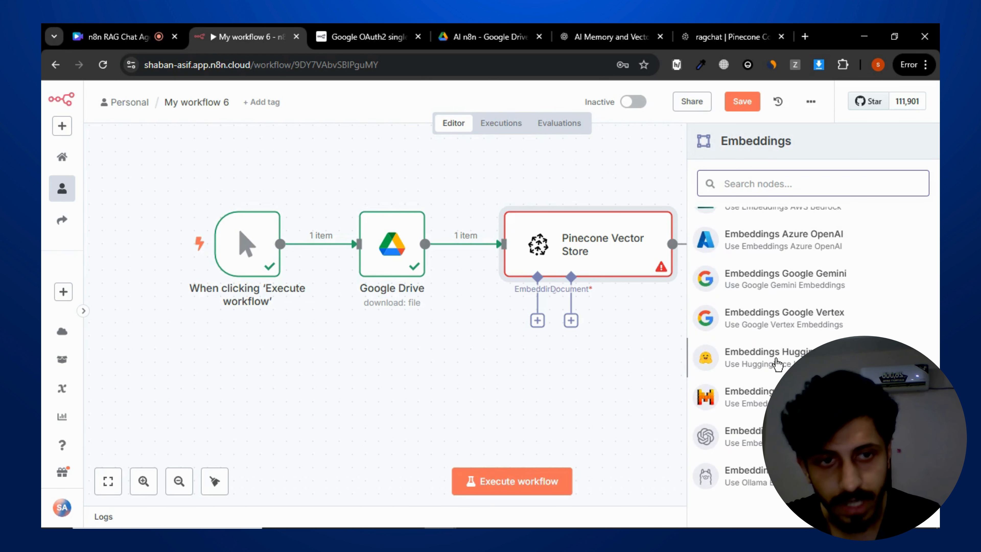
pyautogui.scroll(2, 777, 362)
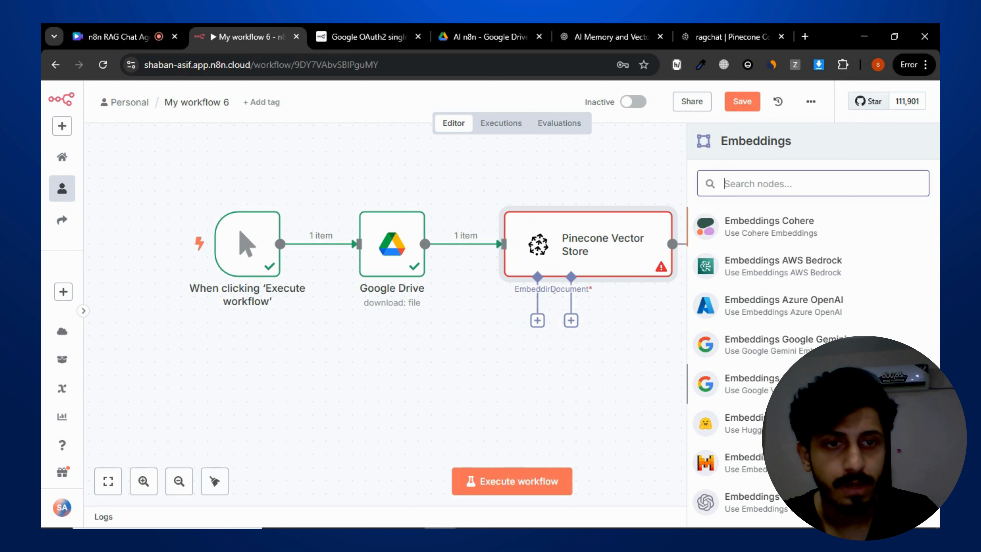
pyautogui.scroll(-2, 796, 332)
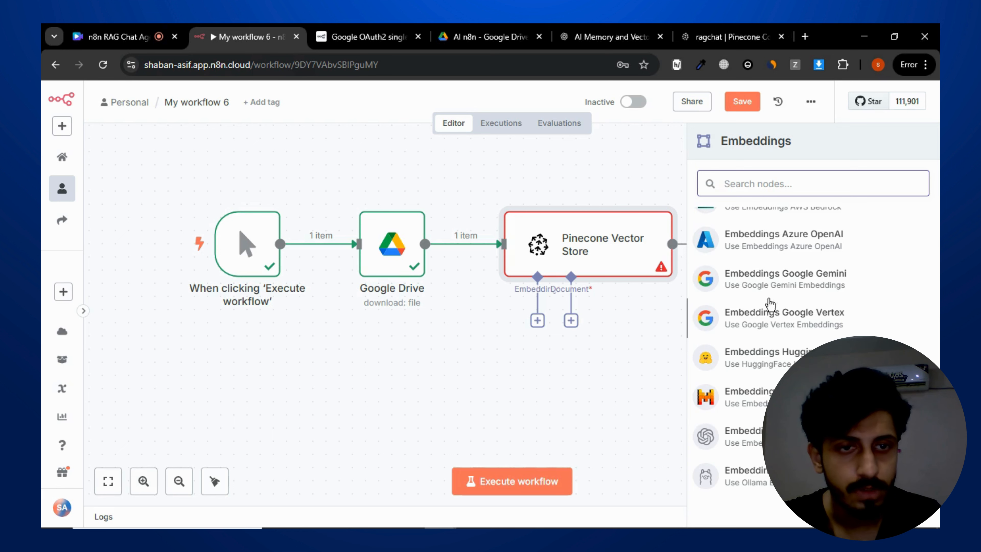
pyautogui.scroll(2, 806, 288)
pyautogui.scroll(-2, 808, 294)
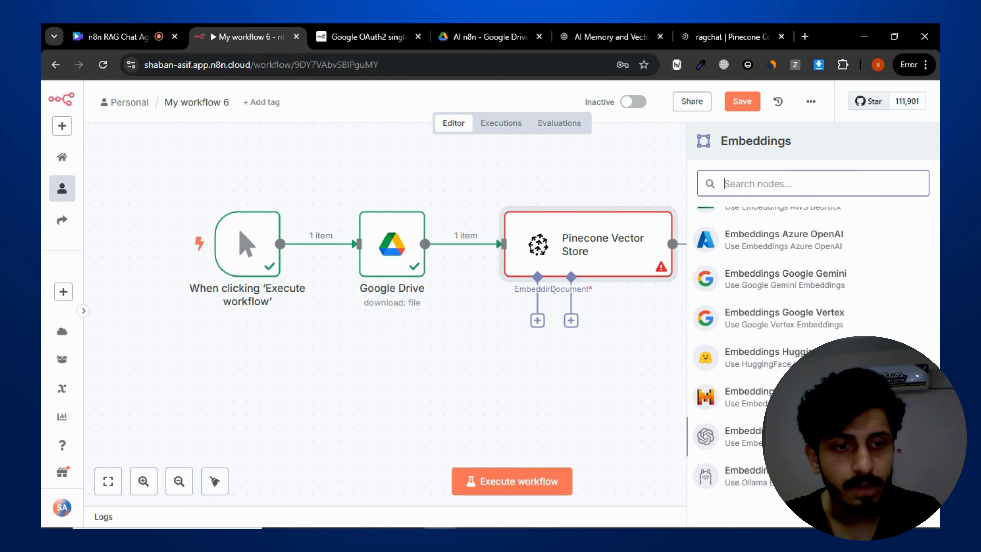
pyautogui.click(749, 429)
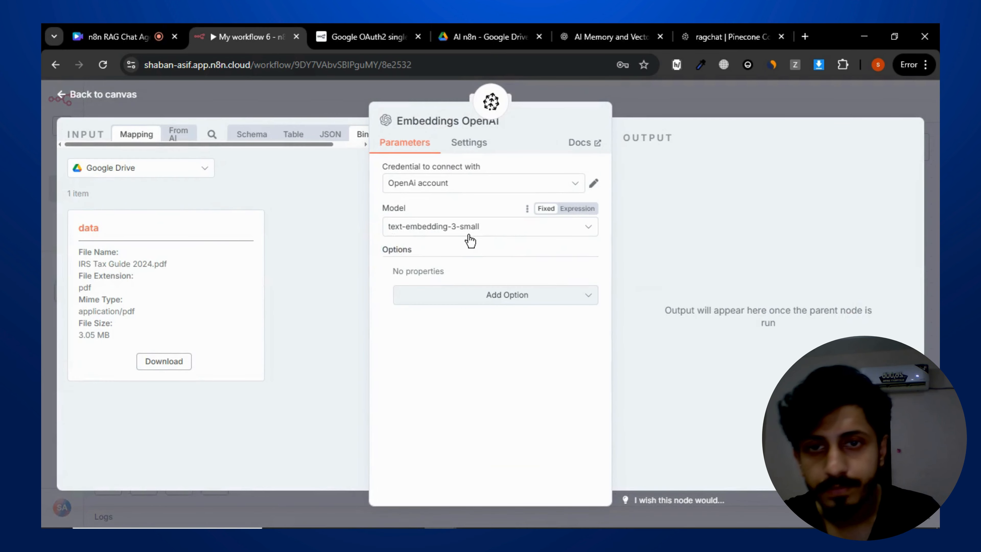
# - Keep the text-embedding-3-small model, close the embeddings node and reposition it beneath the vector store
pyautogui.click(474, 233)
pyautogui.click(517, 285)
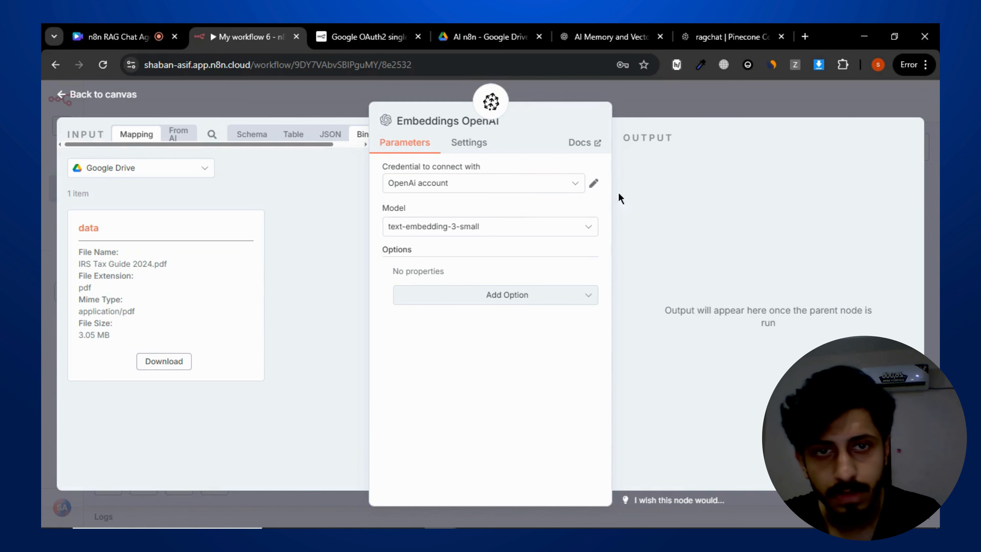
pyautogui.click(543, 295)
pyautogui.click(721, 226)
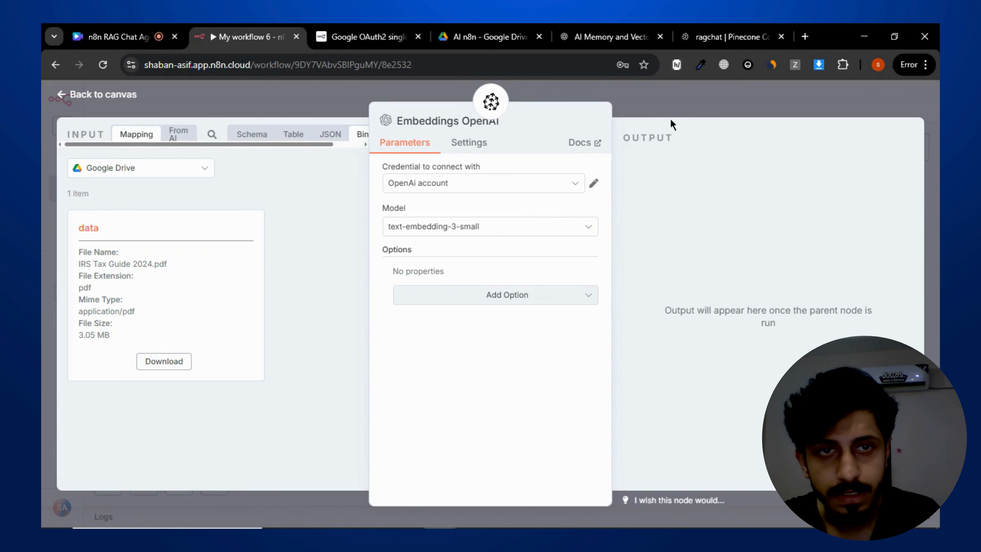
pyautogui.click(676, 110)
pyautogui.moveTo(570, 378); pyautogui.dragTo(462, 376)
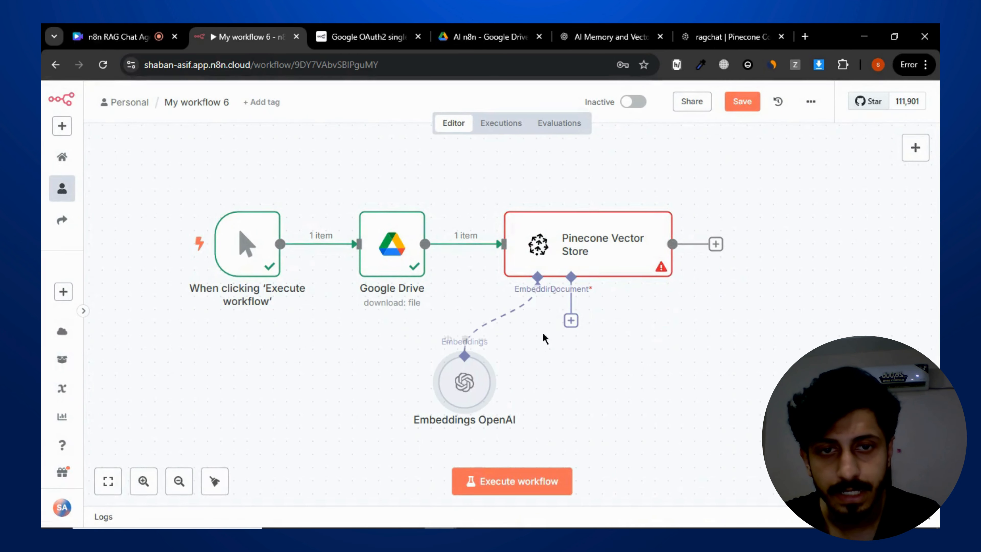
# - Attach a Default Data Loader to the vector store's document input
pyautogui.click(577, 323)
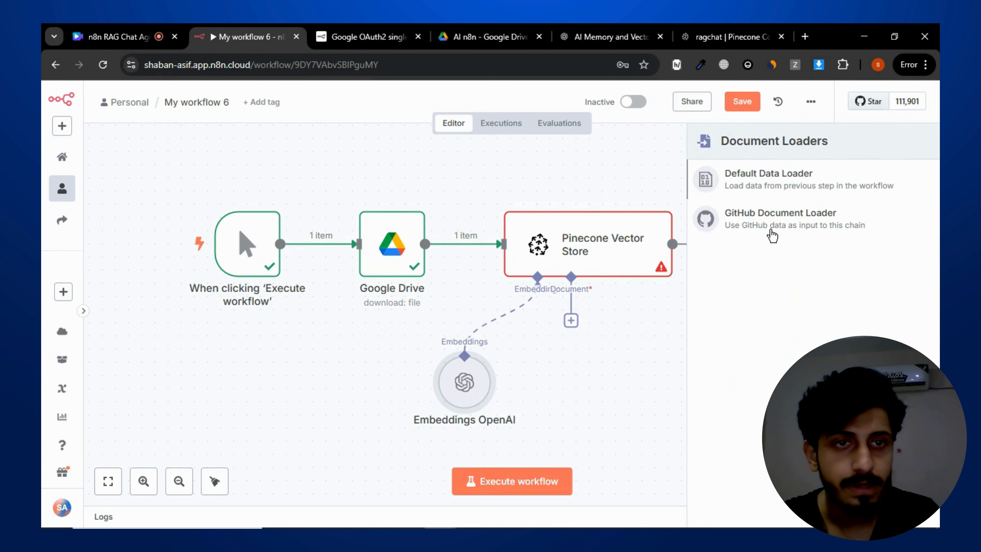
pyautogui.click(770, 185)
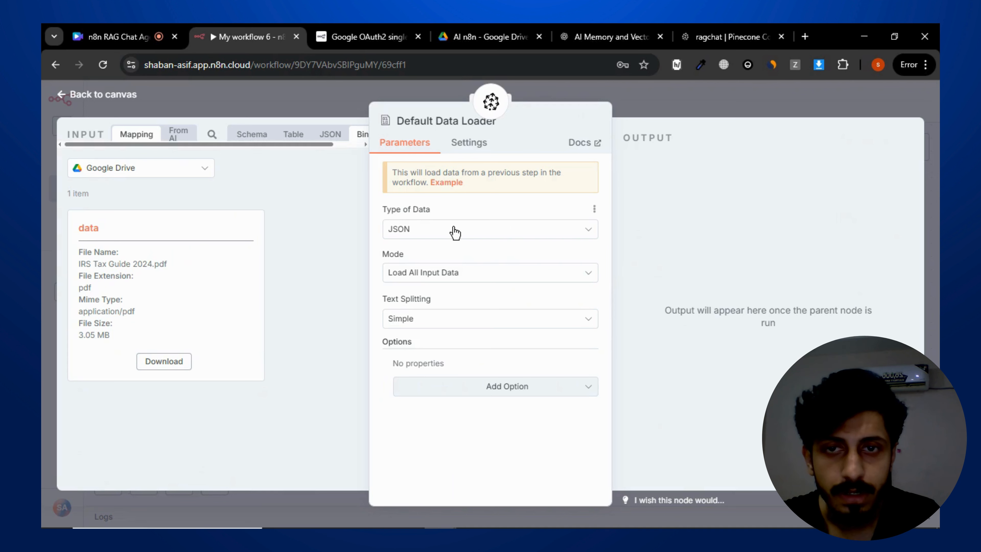
# - Set the Default Data Loader's type of data to Binary
pyautogui.moveTo(241, 145); pyautogui.dragTo(329, 148)
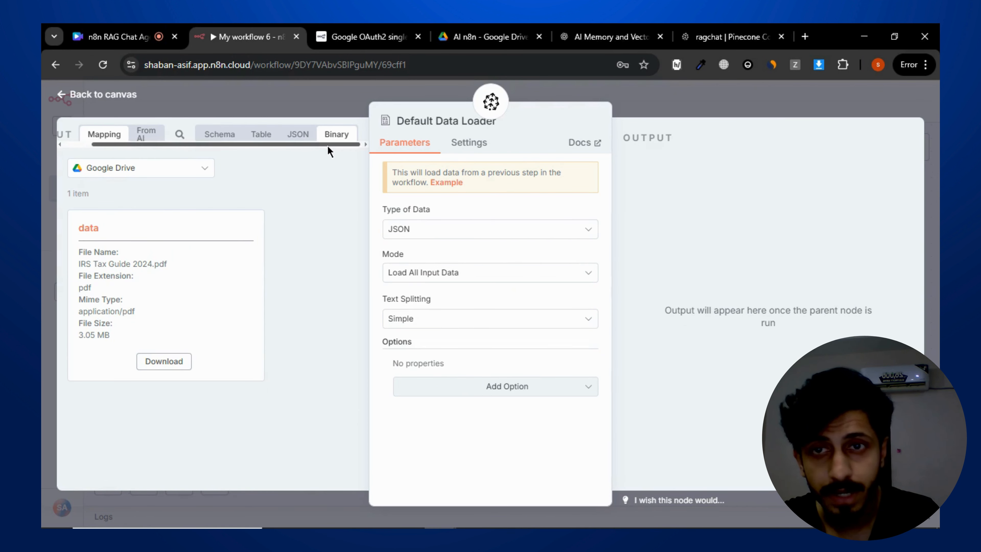
pyautogui.moveTo(327, 146); pyautogui.dragTo(221, 170)
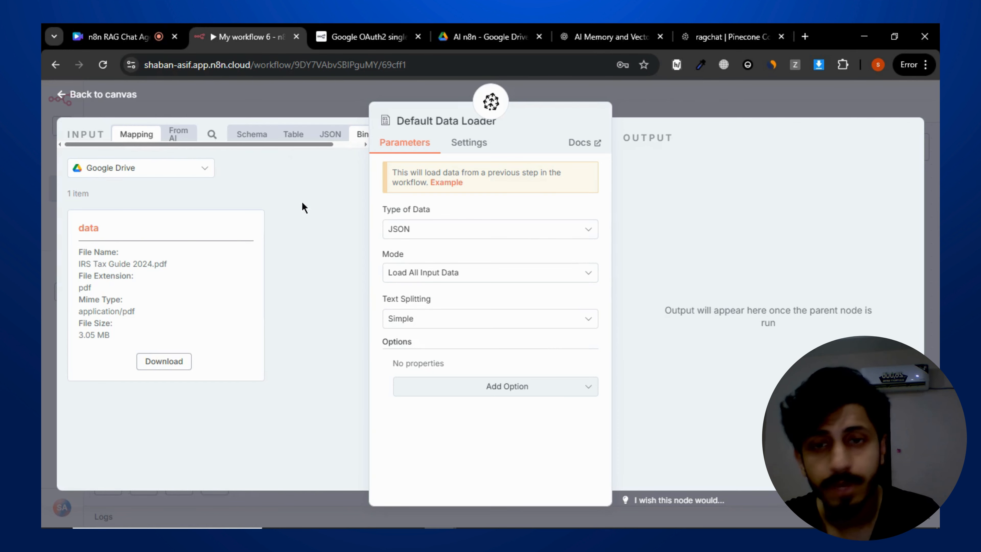
pyautogui.click(412, 232)
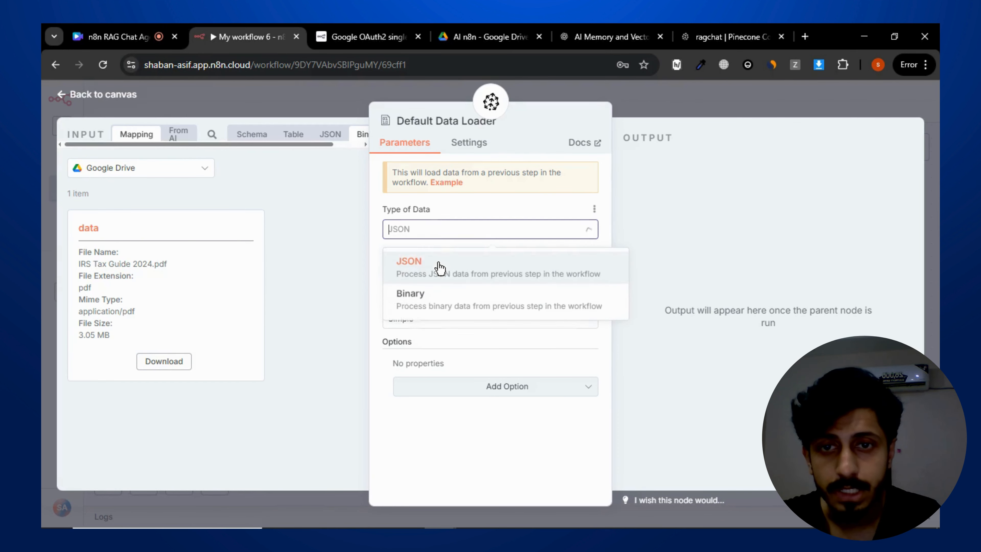
pyautogui.click(448, 300)
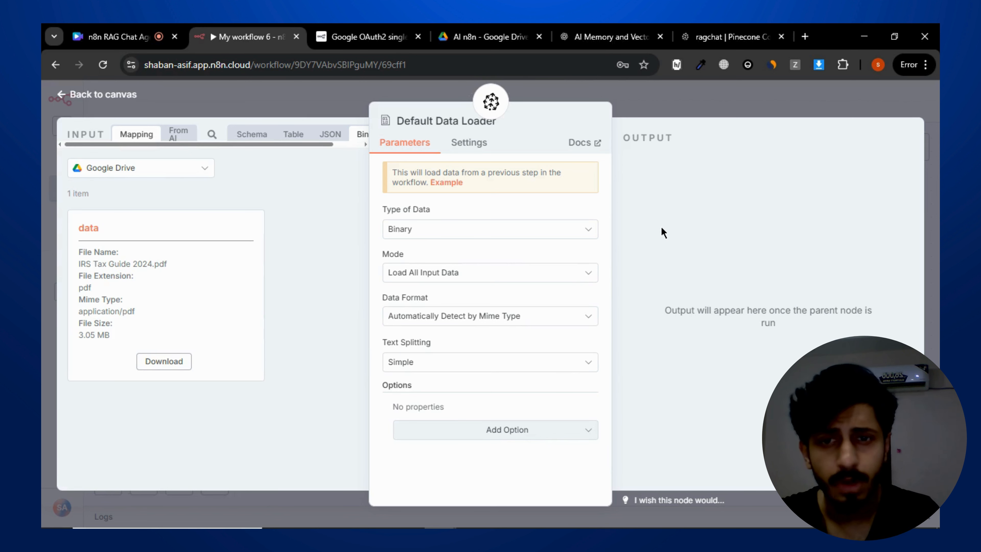
# - Try switching the loader's text splitting to Custom, then set it back to Simple
pyautogui.click(548, 278)
pyautogui.click(673, 246)
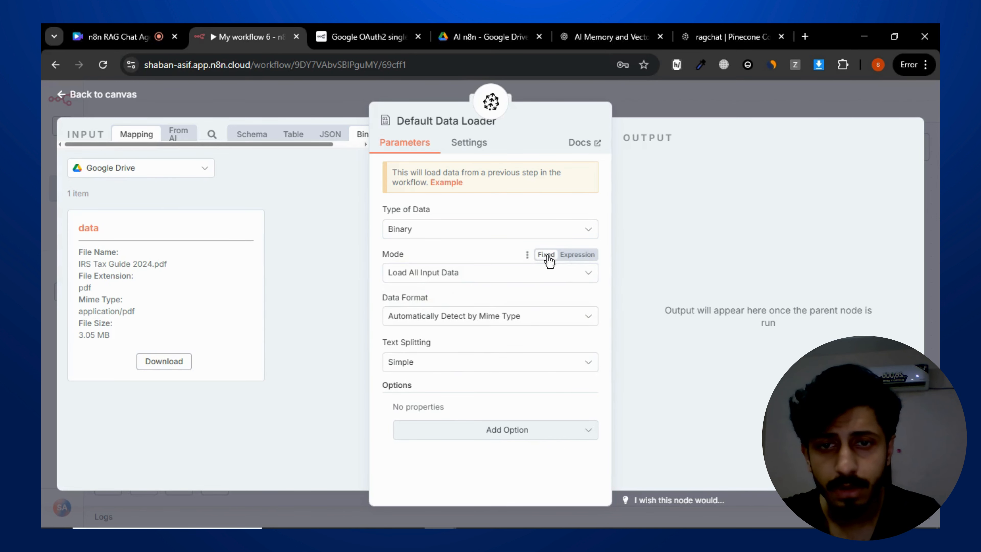
pyautogui.click(489, 321)
pyautogui.click(672, 273)
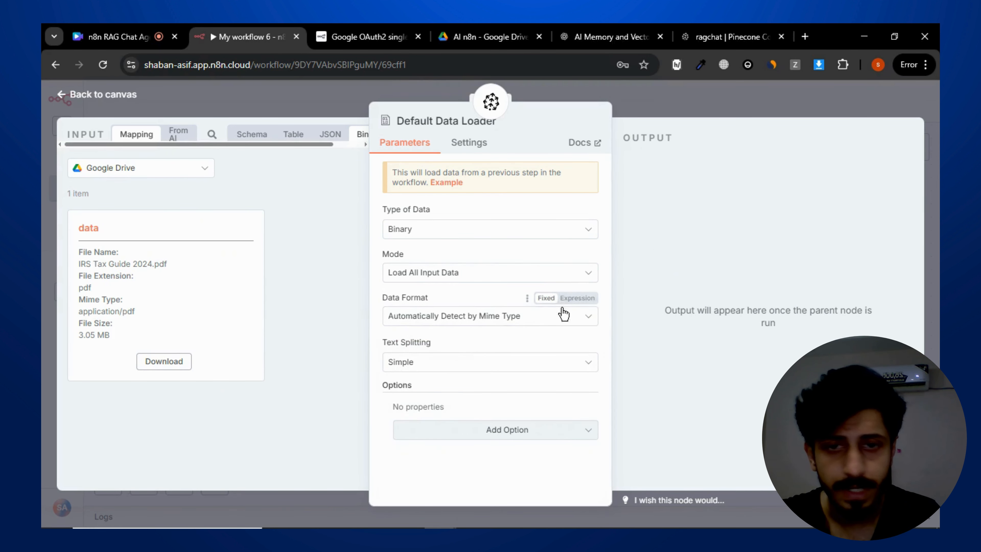
pyautogui.click(433, 370)
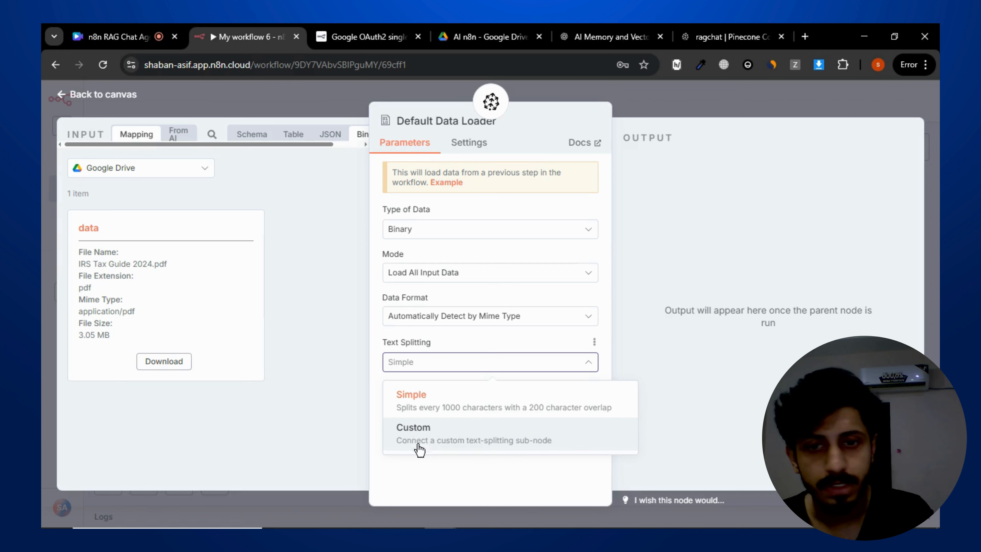
pyautogui.click(418, 437)
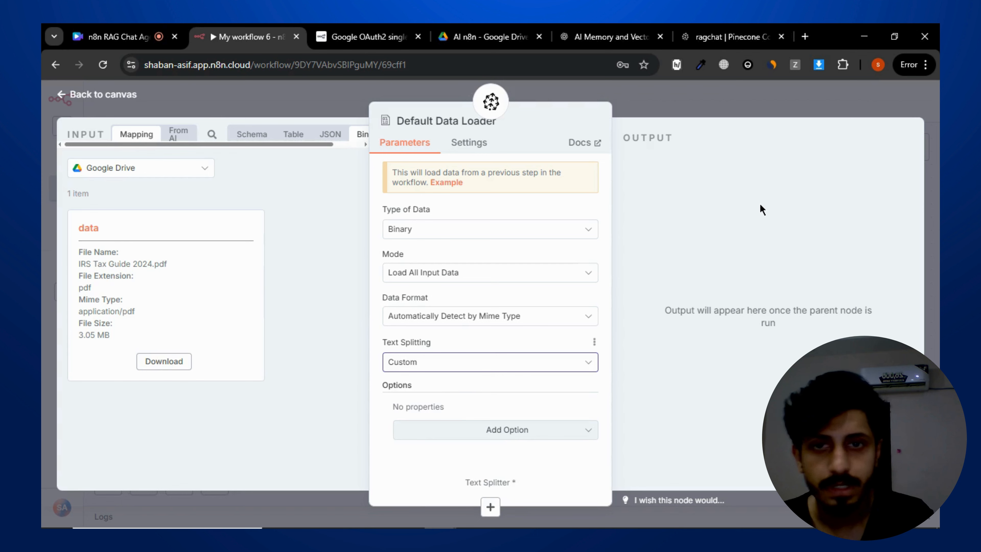
pyautogui.click(522, 361)
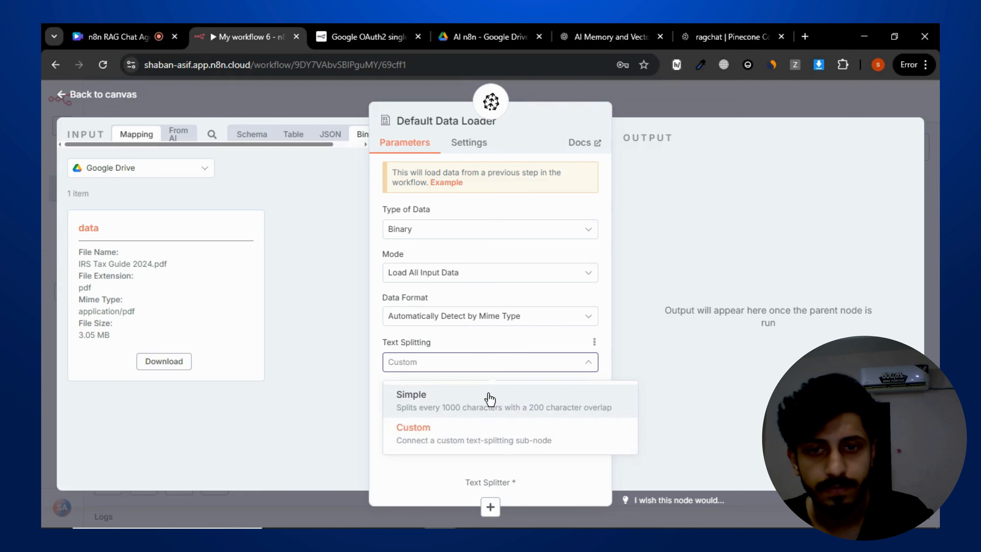
pyautogui.click(487, 395)
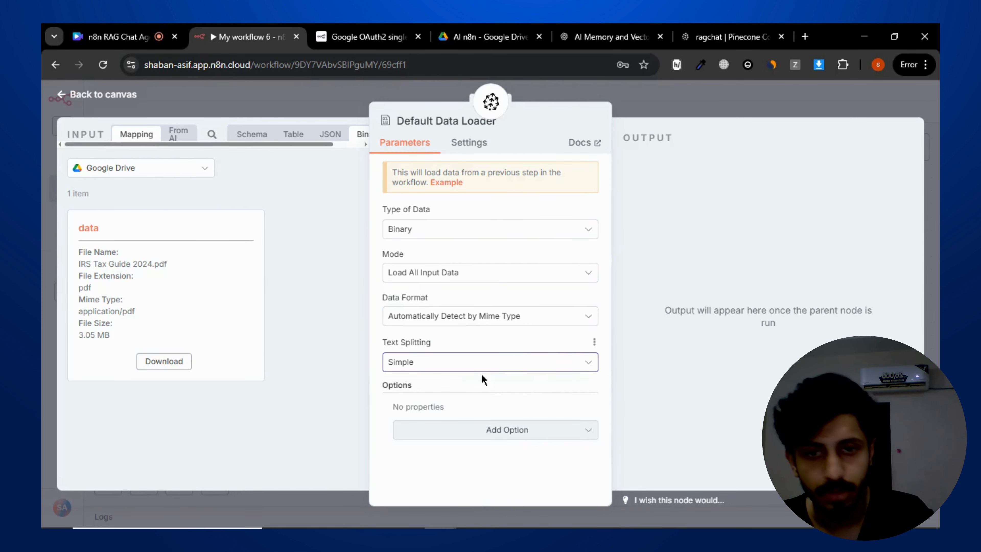
# - Close the data loader and move the embeddings and loader sub-nodes closer beneath the vector store
pyautogui.click(677, 160)
pyautogui.click(658, 104)
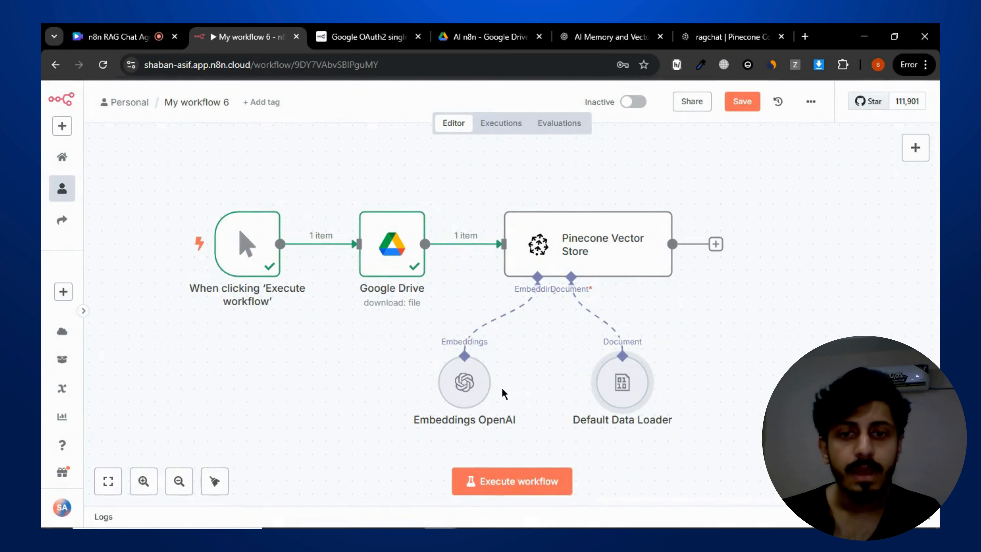
pyautogui.moveTo(483, 391); pyautogui.dragTo(456, 405)
pyautogui.moveTo(618, 377); pyautogui.dragTo(549, 390)
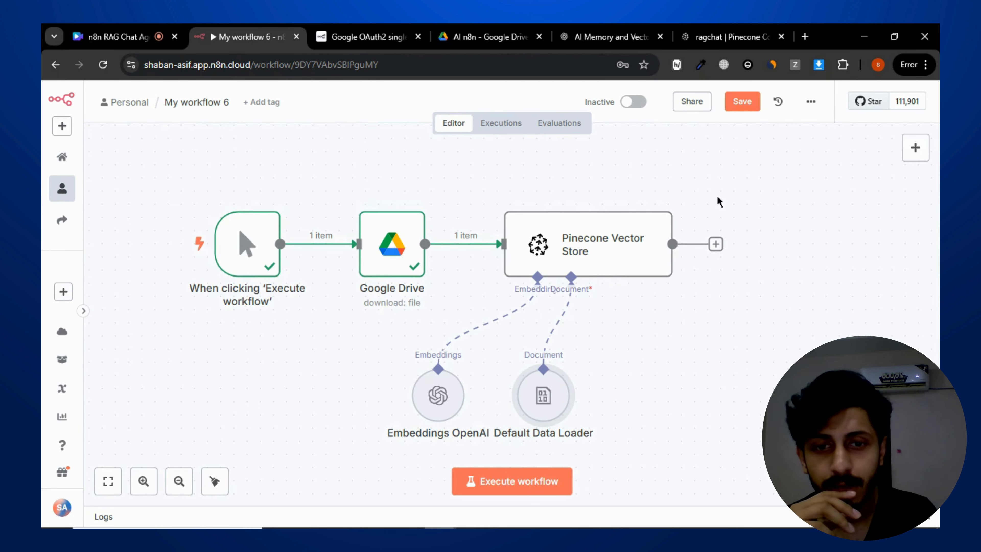
# - Save the workflow and execute it to insert the PDF into Pinecone
pyautogui.click(749, 109)
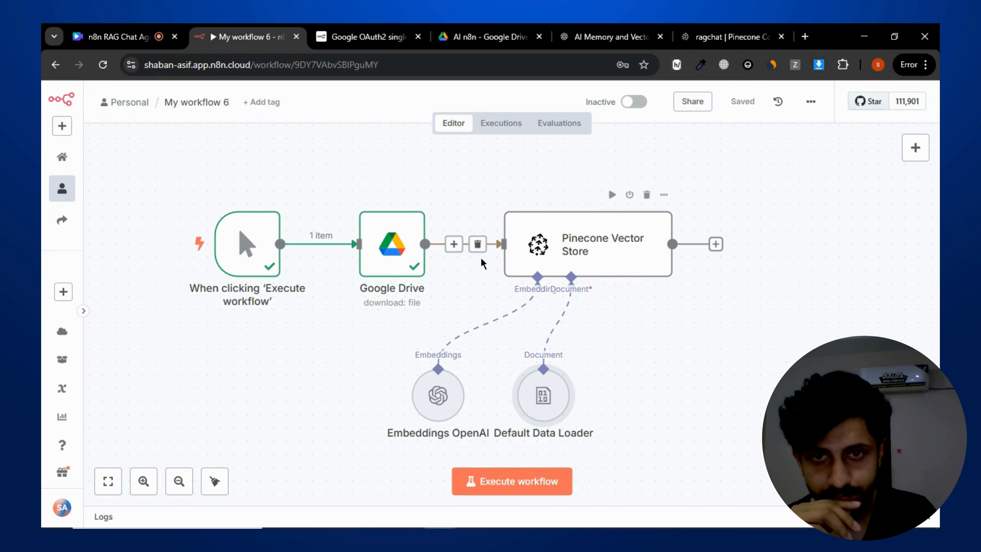
pyautogui.click(527, 480)
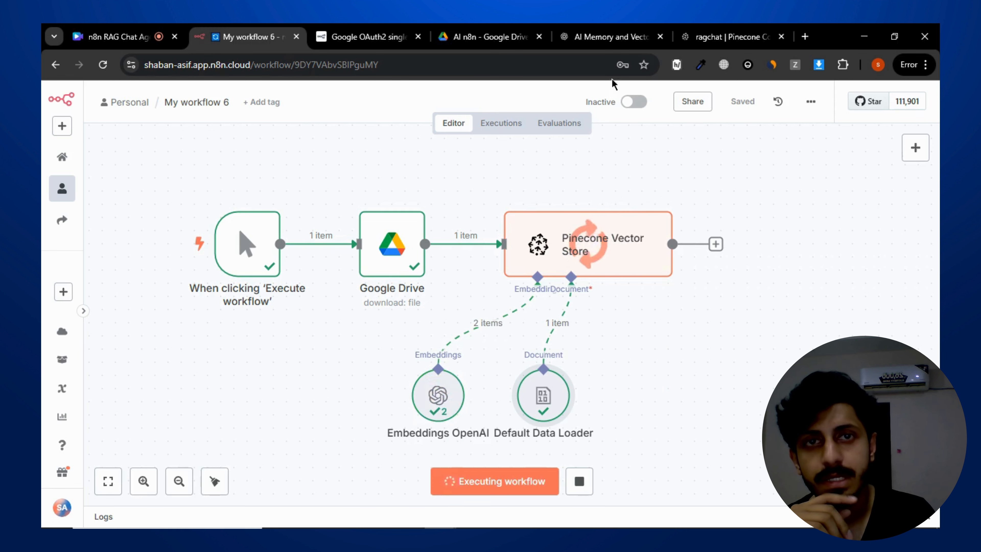
# - Check the record count of the data namespace in the ragchat Pinecone index
pyautogui.click(730, 37)
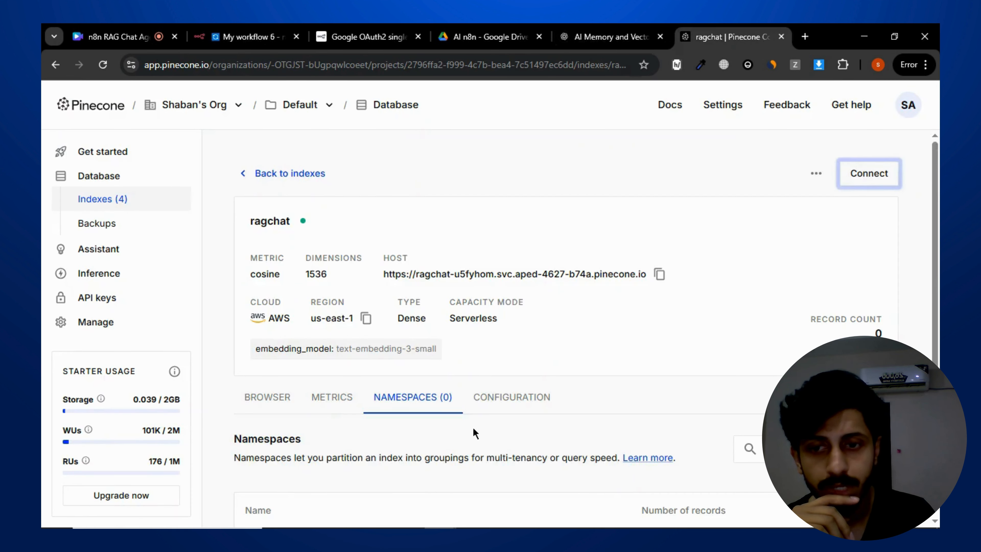
pyautogui.scroll(-2, 356, 488)
pyautogui.moveTo(253, 496); pyautogui.dragTo(407, 498)
pyautogui.click(303, 494)
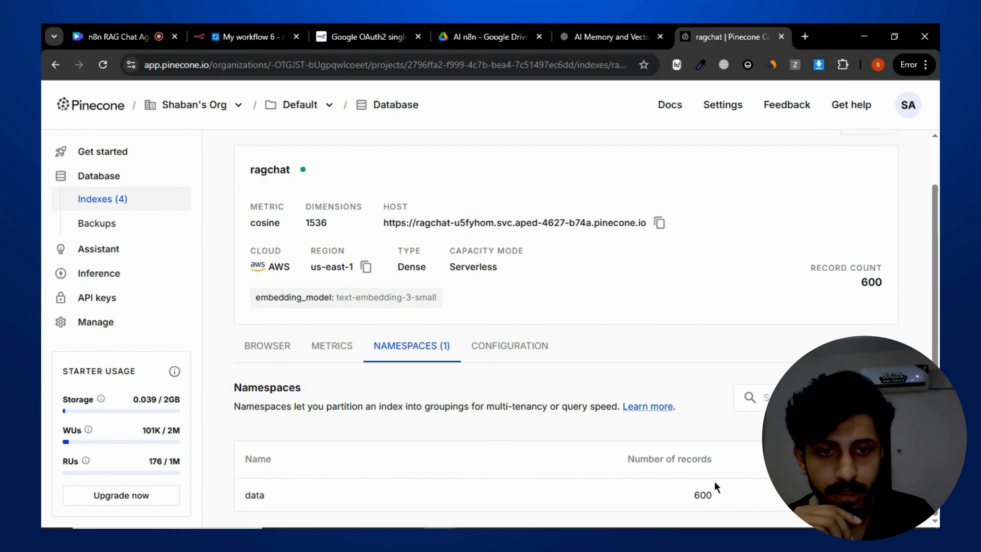
pyautogui.moveTo(690, 497); pyautogui.dragTo(734, 476)
pyautogui.click(735, 476)
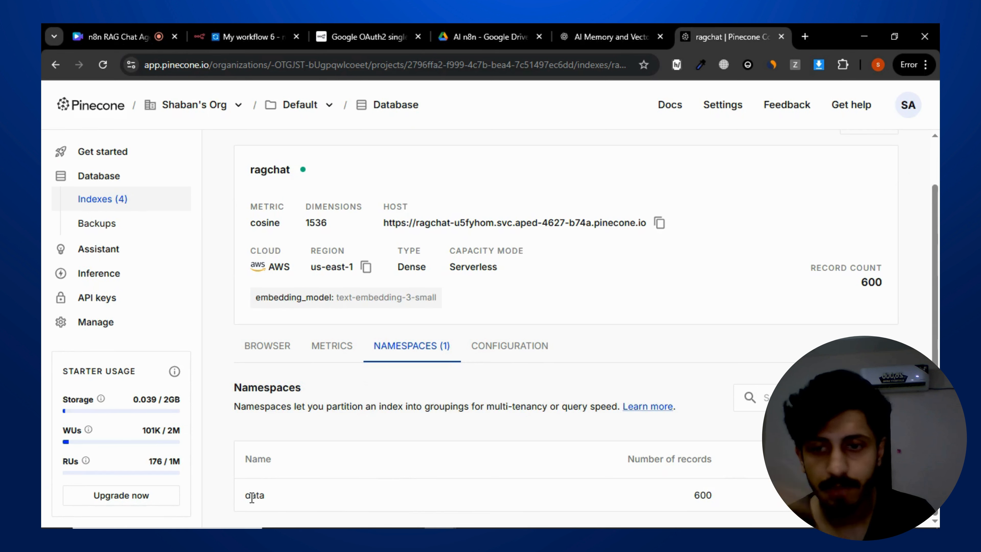
pyautogui.moveTo(677, 490); pyautogui.dragTo(729, 461)
pyautogui.click(729, 461)
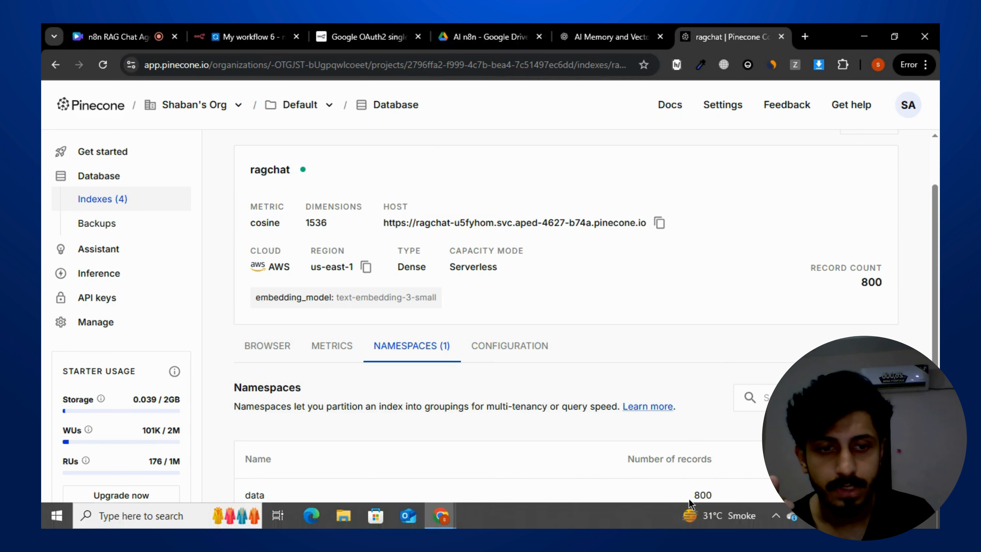
# - Glance at the tax guide PDF and the running workflow, and recheck the Pinecone namespace record count
pyautogui.click(457, 32)
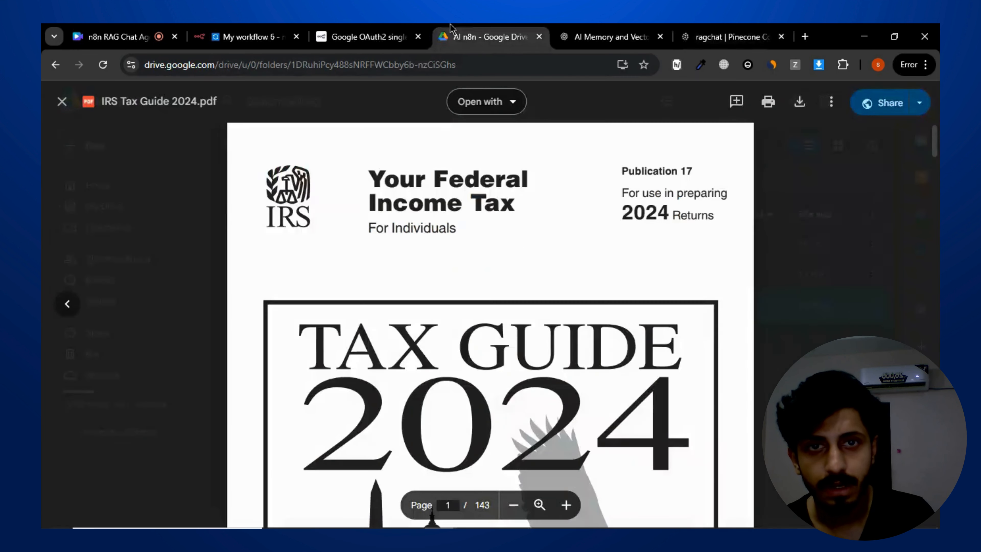
pyautogui.click(258, 34)
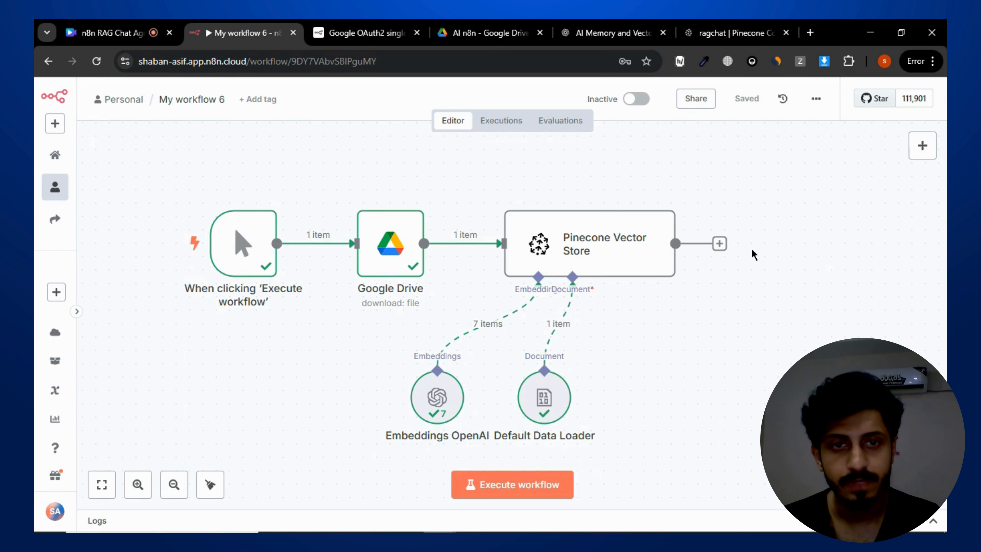
pyautogui.moveTo(754, 255); pyautogui.dragTo(748, 235)
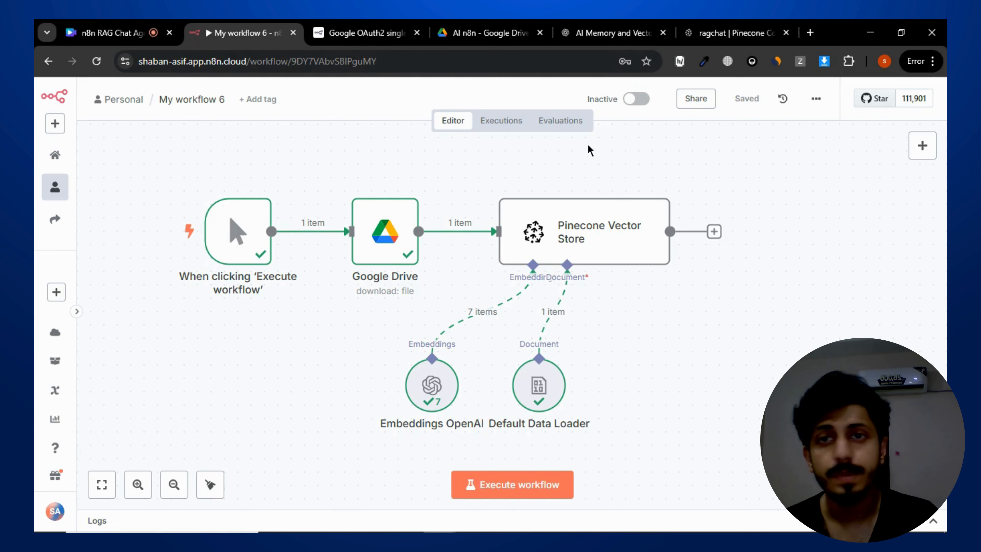
pyautogui.click(734, 32)
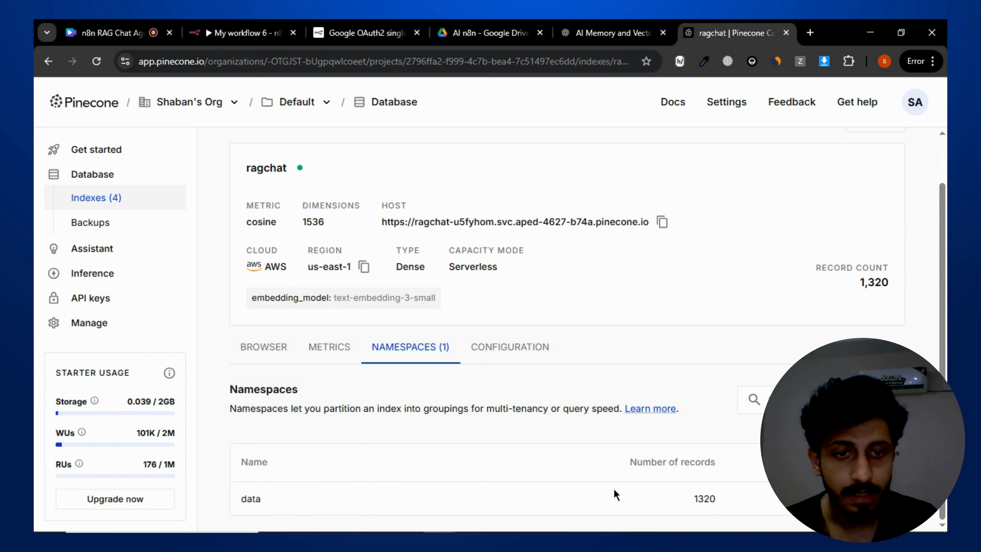
pyautogui.moveTo(681, 496); pyautogui.dragTo(753, 487)
pyautogui.click(762, 470)
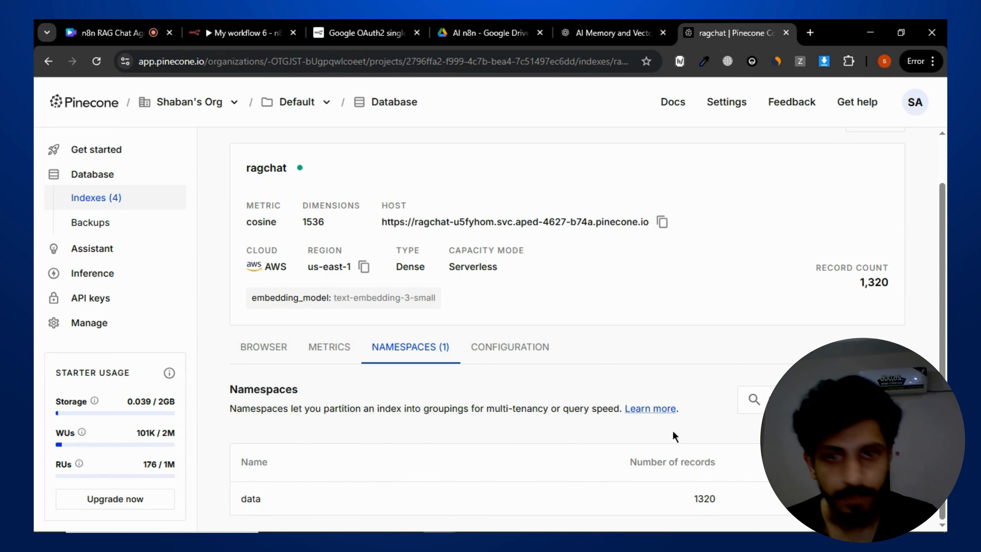
pyautogui.scroll(2, 639, 384)
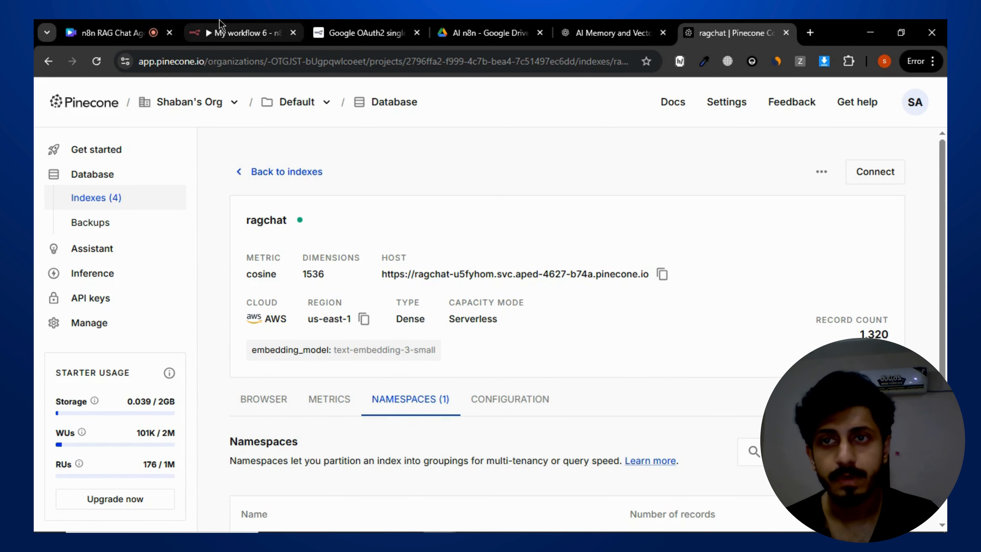
pyautogui.click(247, 33)
pyautogui.scroll(-1, 704, 312)
pyautogui.hscroll(1, 704, 313)
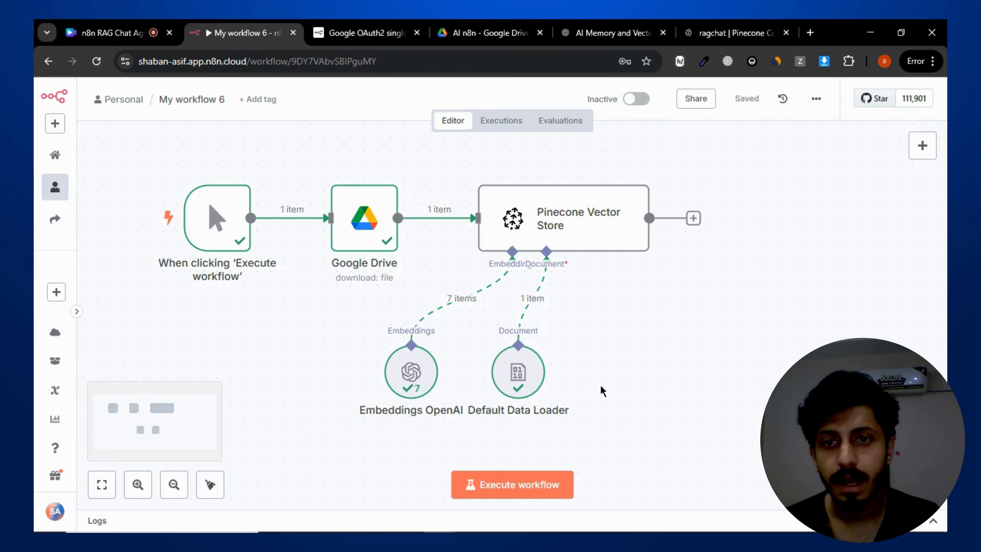
pyautogui.hscroll(-1, 637, 378)
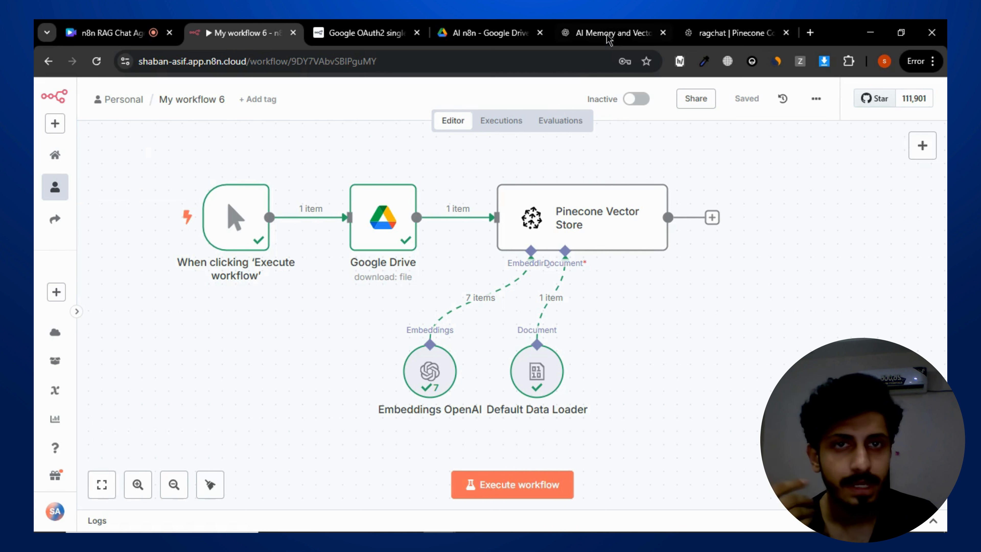
pyautogui.moveTo(733, 25)
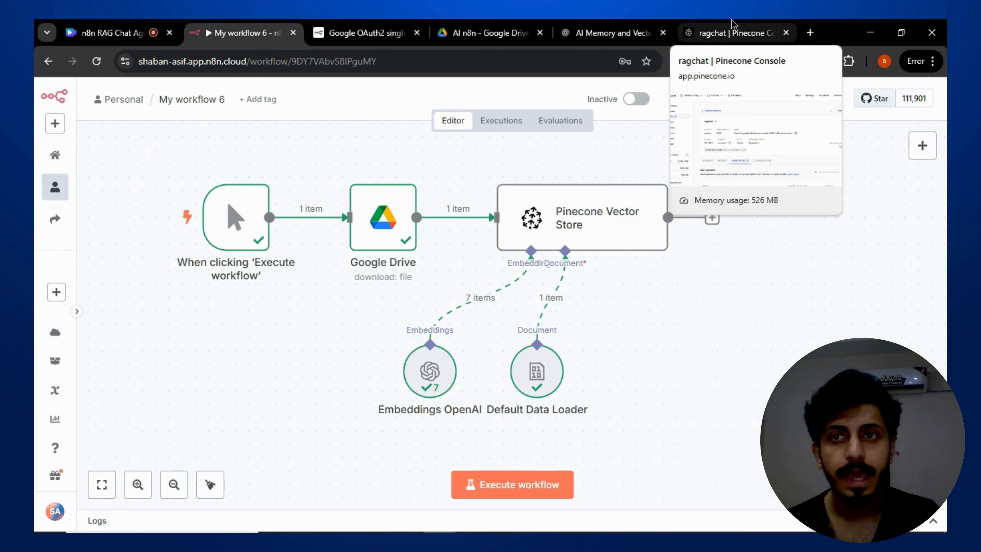
pyautogui.click(712, 27)
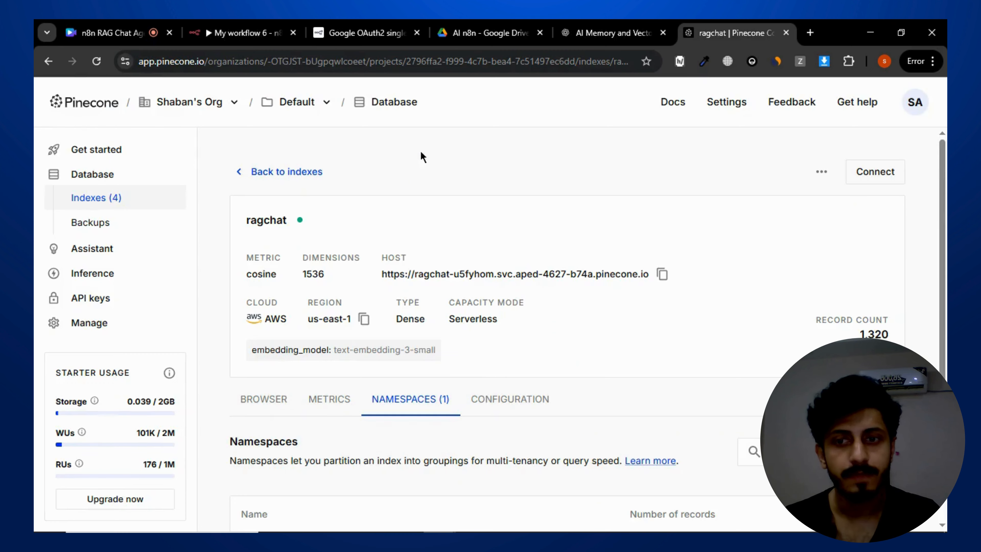
pyautogui.click(267, 31)
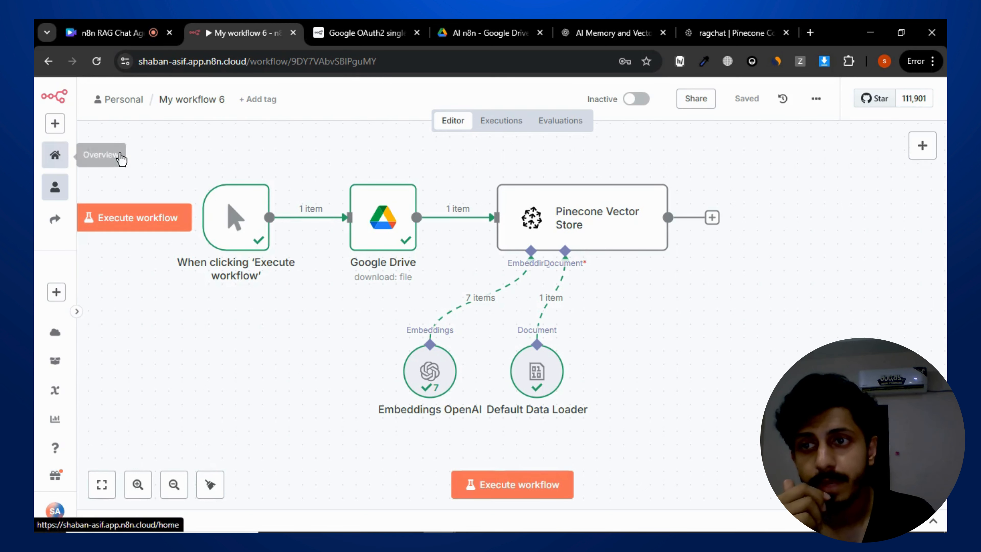
# - Create a new workflow from the n8n overview
pyautogui.click(58, 155)
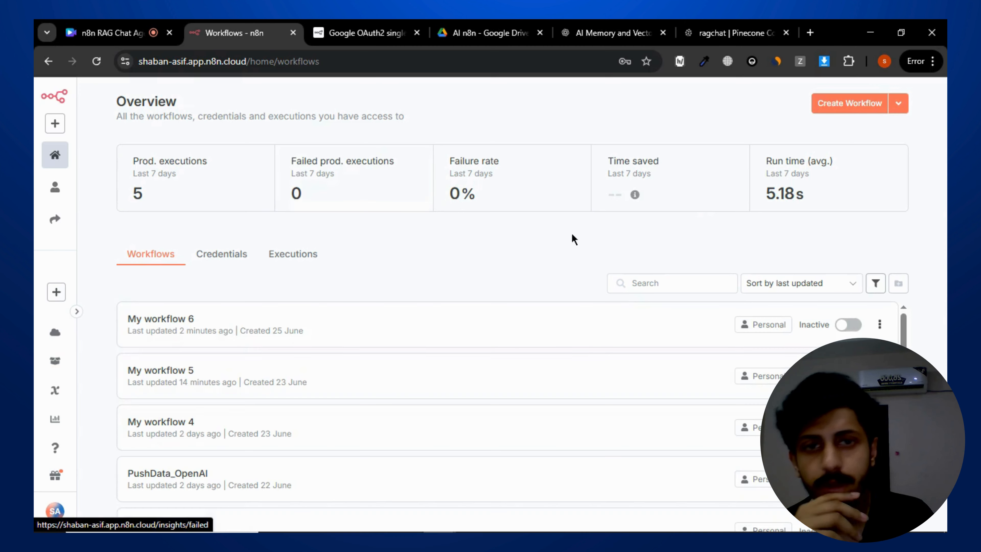
pyautogui.click(836, 104)
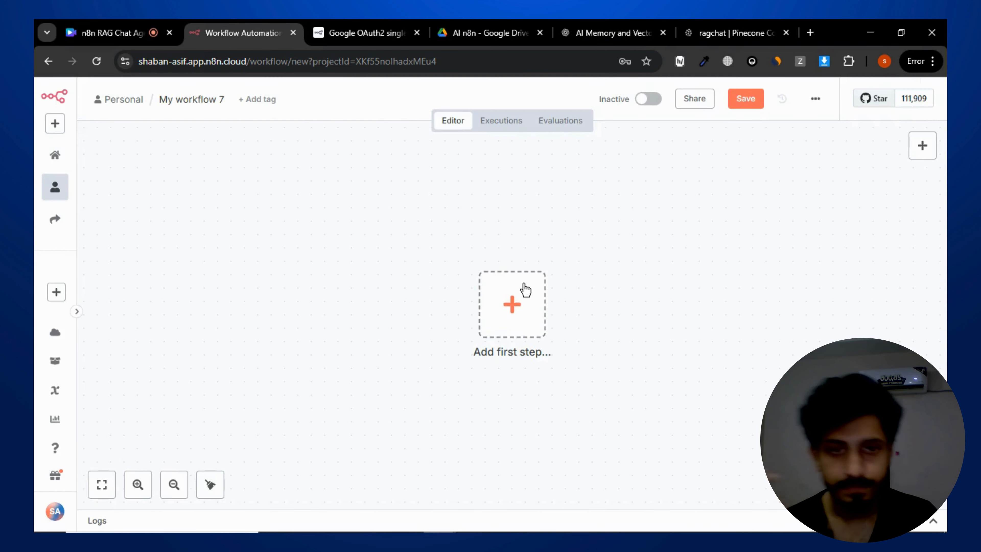
# - Add a When chat message received trigger as the first step and close its settings
pyautogui.moveTo(469, 271); pyautogui.dragTo(322, 254)
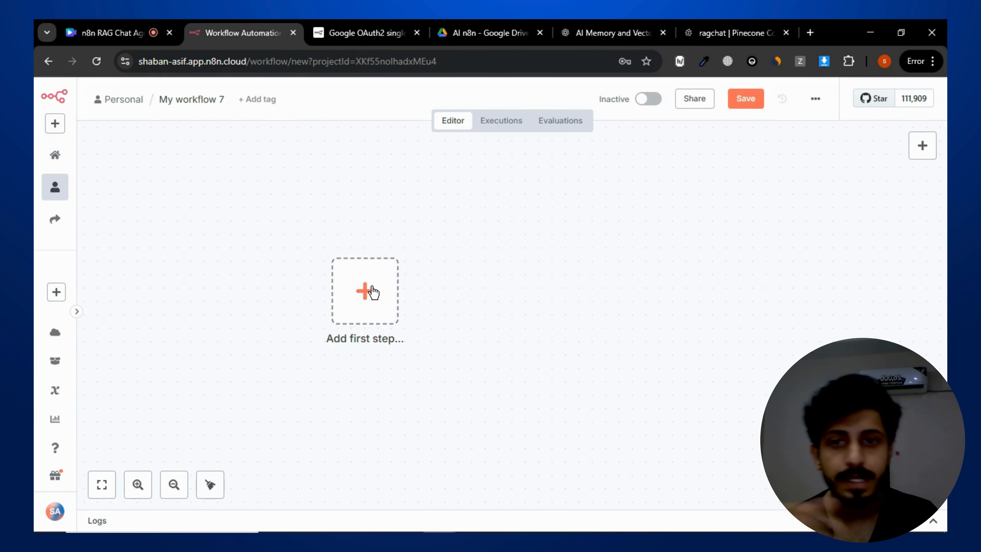
pyautogui.click(367, 292)
pyautogui.scroll(-1, 755, 374)
pyautogui.scroll(-3, 755, 373)
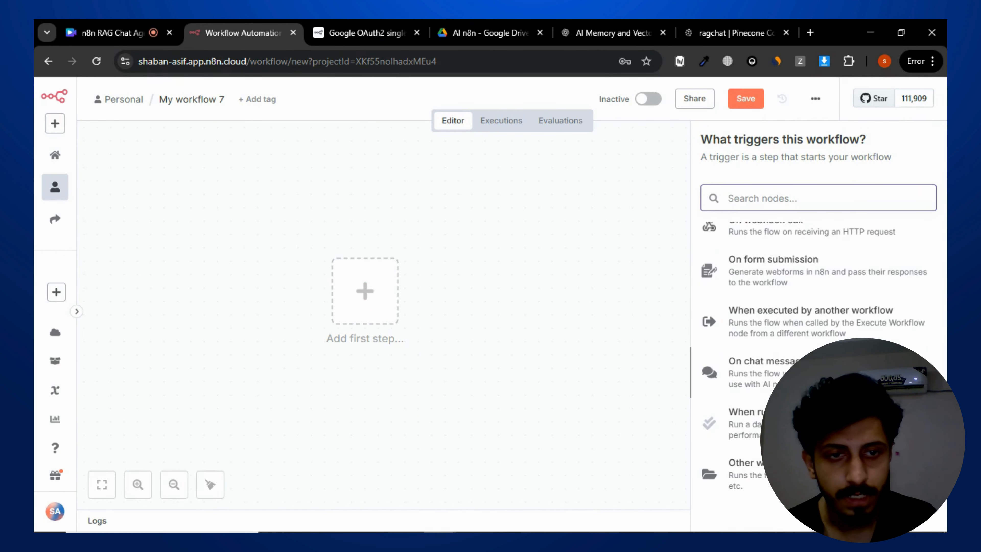
pyautogui.click(756, 371)
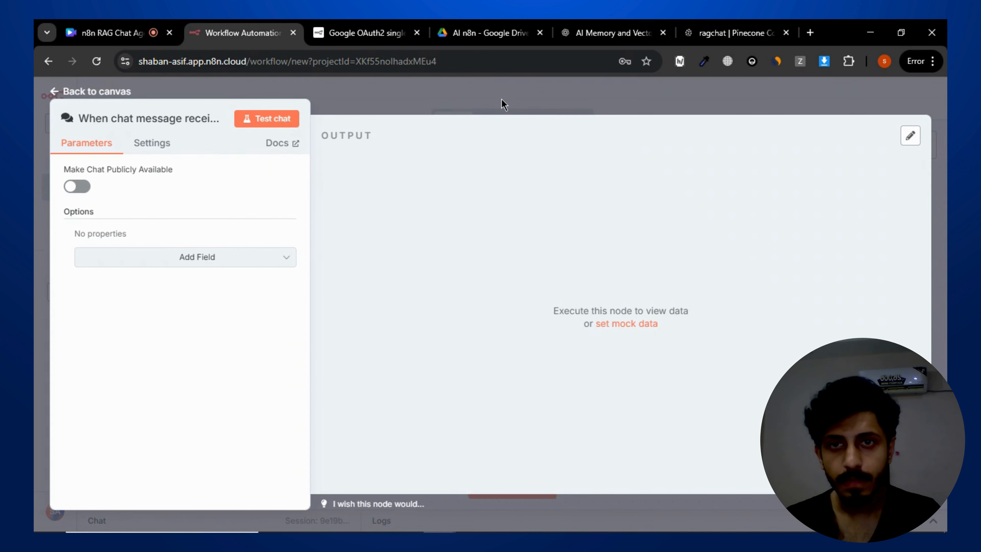
pyautogui.click(521, 102)
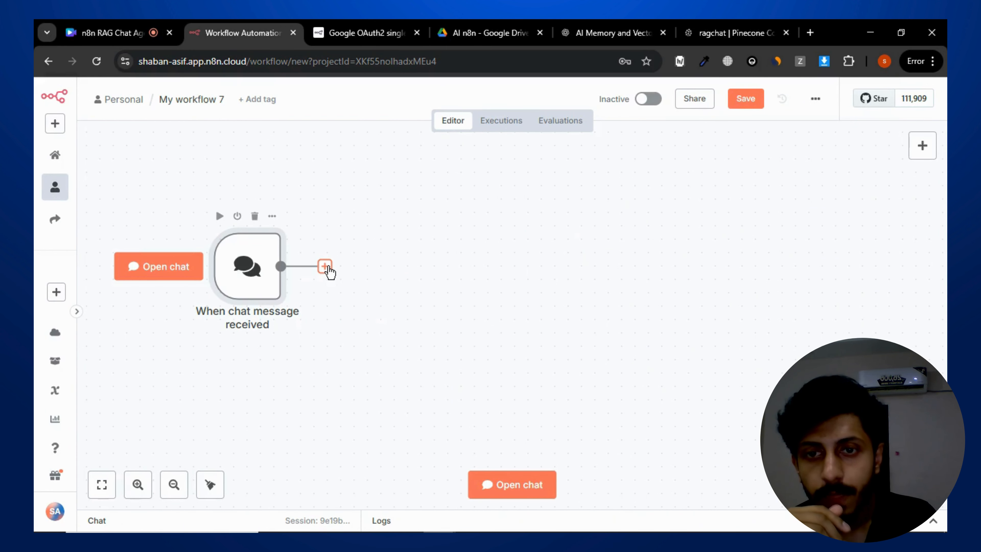
# - Add an AI Agent node after the chat trigger and set its prompt source to Define below
pyautogui.click(325, 267)
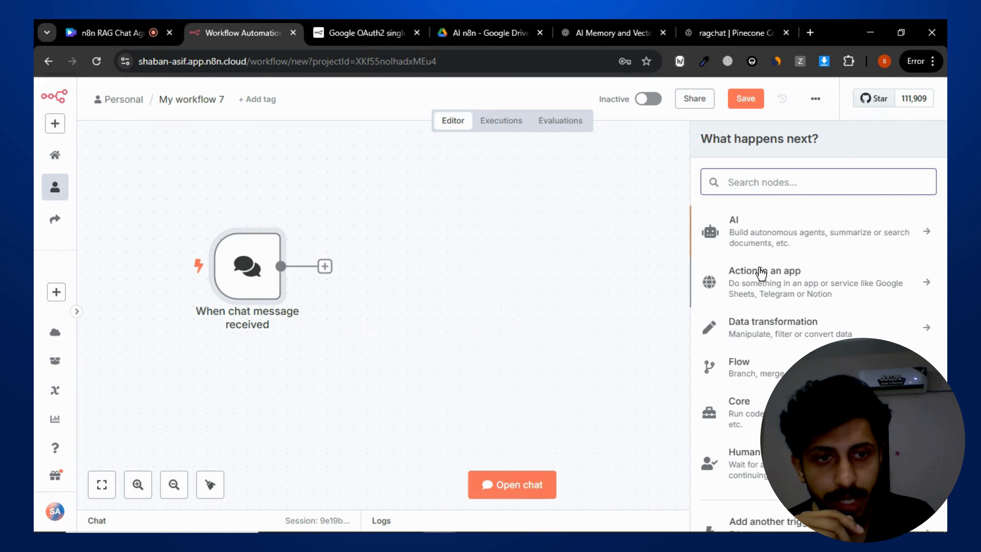
pyautogui.scroll(-2, 817, 313)
pyautogui.scroll(2, 817, 307)
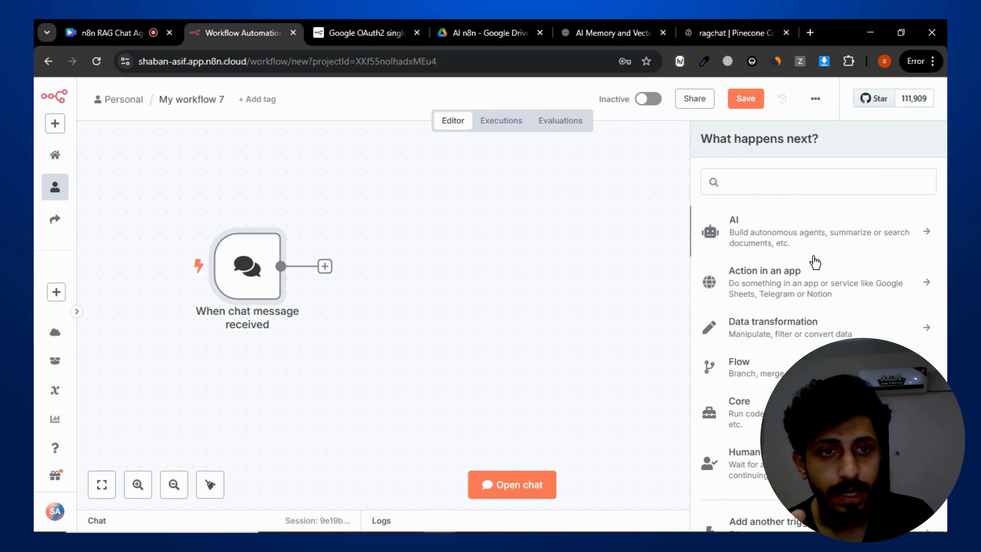
pyautogui.click(811, 248)
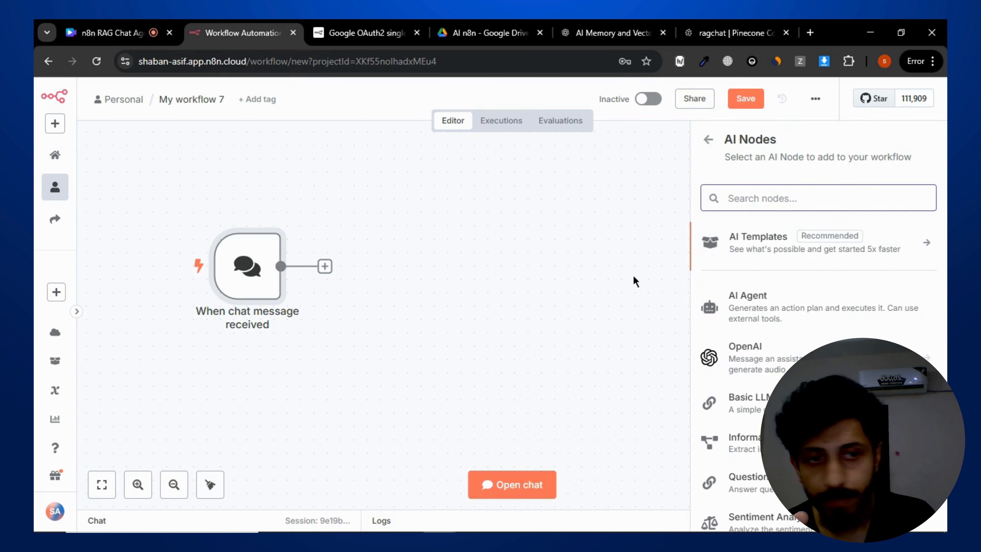
pyautogui.moveTo(715, 331); pyautogui.dragTo(555, 266)
pyautogui.click(499, 241)
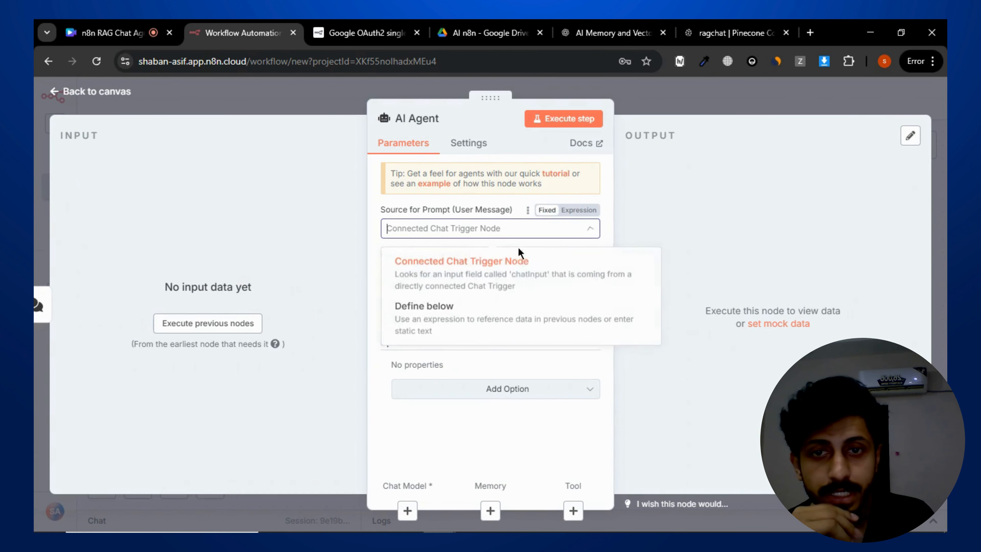
pyautogui.click(494, 310)
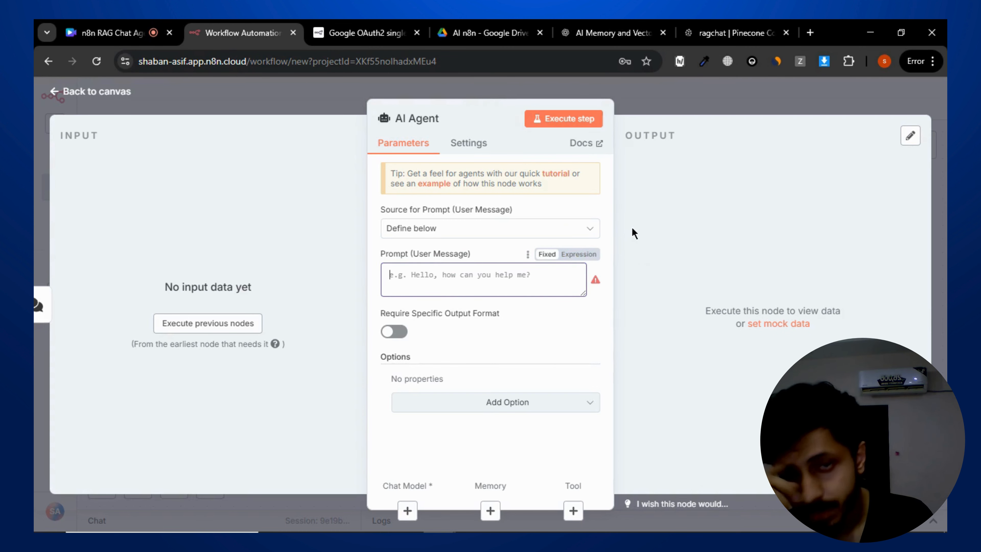
# - Copy the AI agent prompt from the ChatGPT conversation and paste it into the agent's Prompt (User Message) field
pyautogui.click(614, 32)
pyautogui.scroll(-5, 547, 347)
pyautogui.scroll(-3, 547, 347)
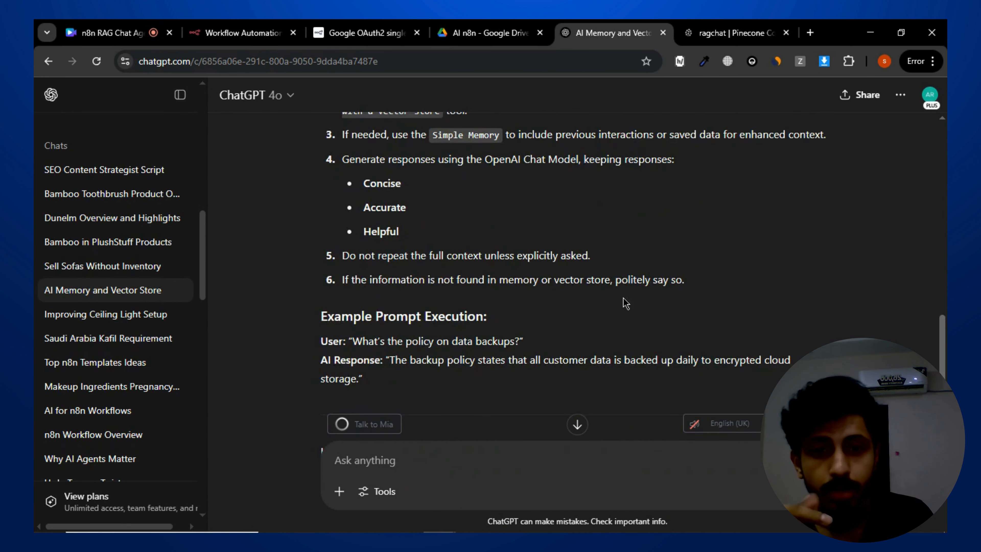
pyautogui.scroll(-2, 421, 363)
pyautogui.moveTo(384, 318); pyautogui.dragTo(304, 202)
pyautogui.scroll(5, 327, 281)
pyautogui.scroll(1, 327, 281)
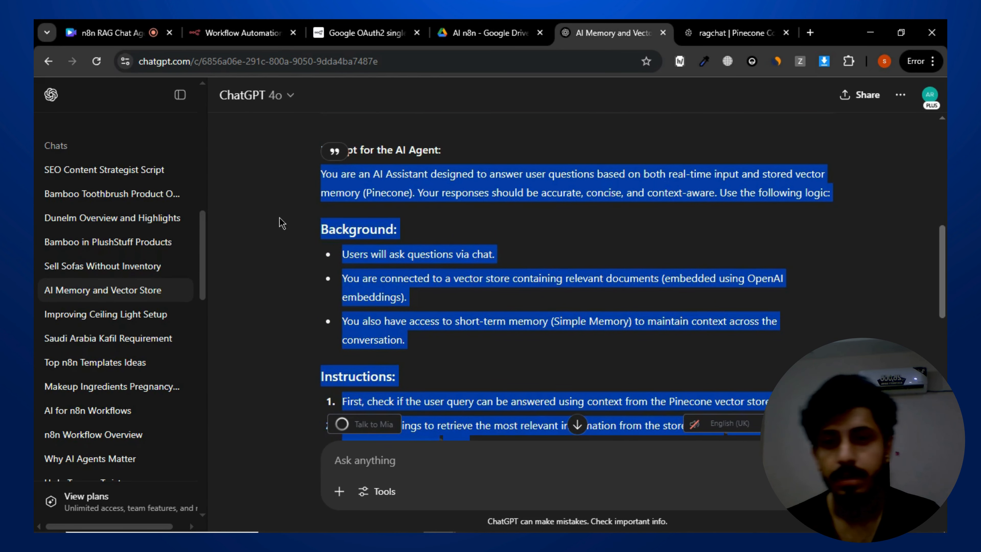
pyautogui.click(243, 33)
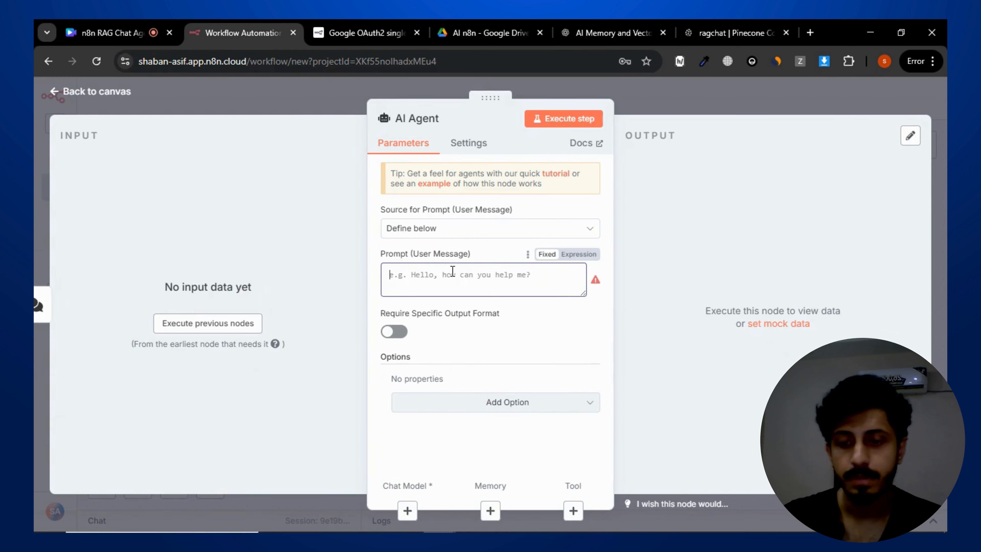
pyautogui.hotkey('ctrl', 'v')
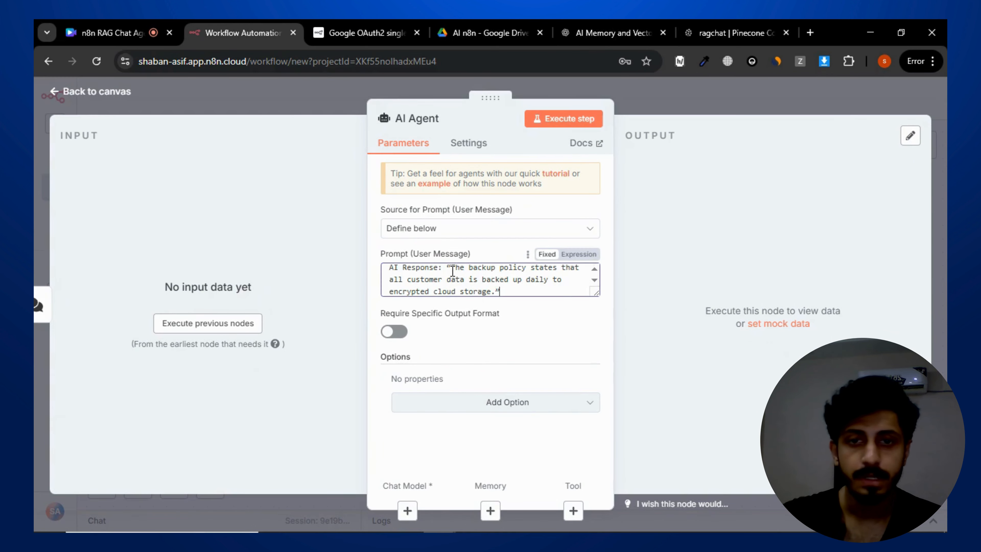
pyautogui.click(650, 95)
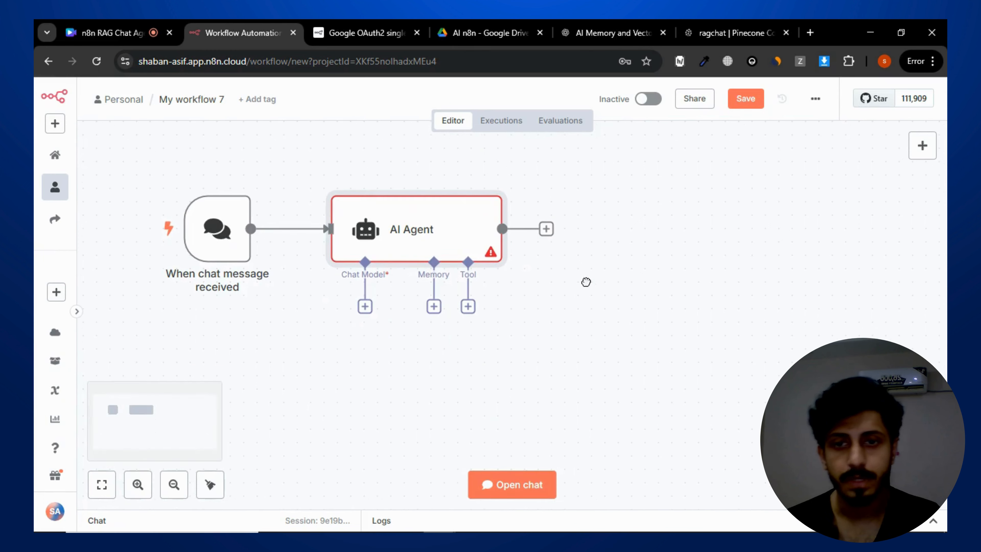
# - Attach an OpenAI Chat Model using the OpenAi account credential and gpt-4.1-mini as the agent's chat model
pyautogui.click(365, 306)
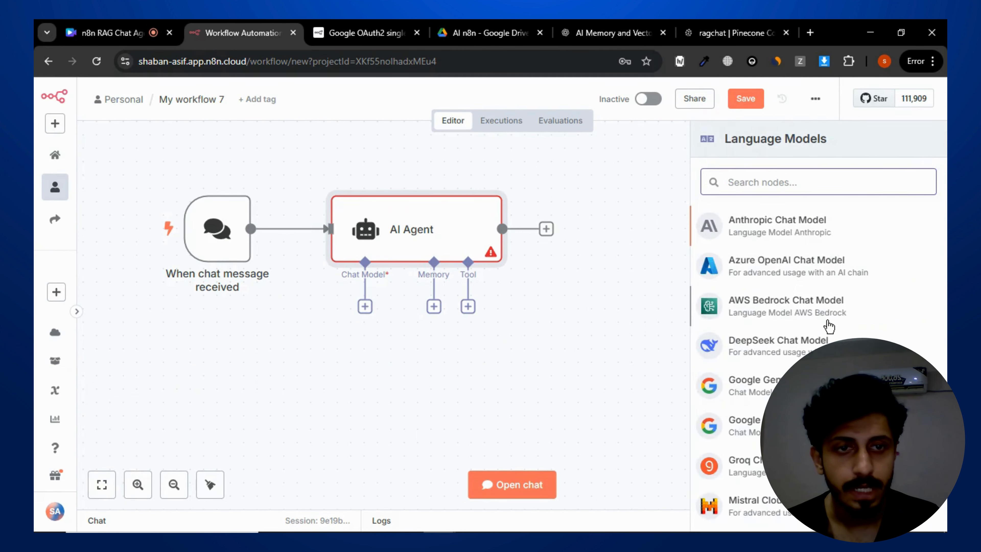
pyautogui.scroll(-5, 829, 327)
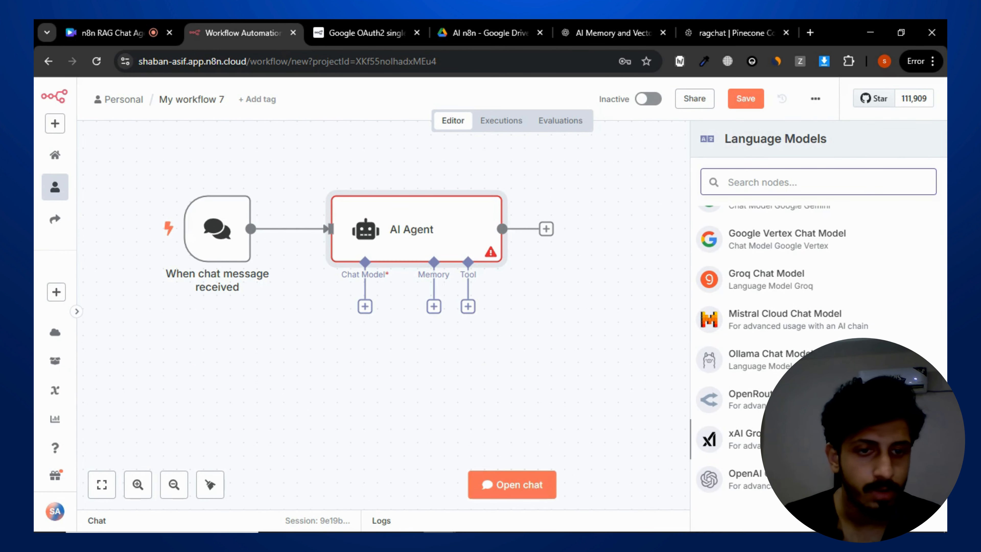
pyautogui.scroll(5, 766, 337)
pyautogui.scroll(-5, 781, 341)
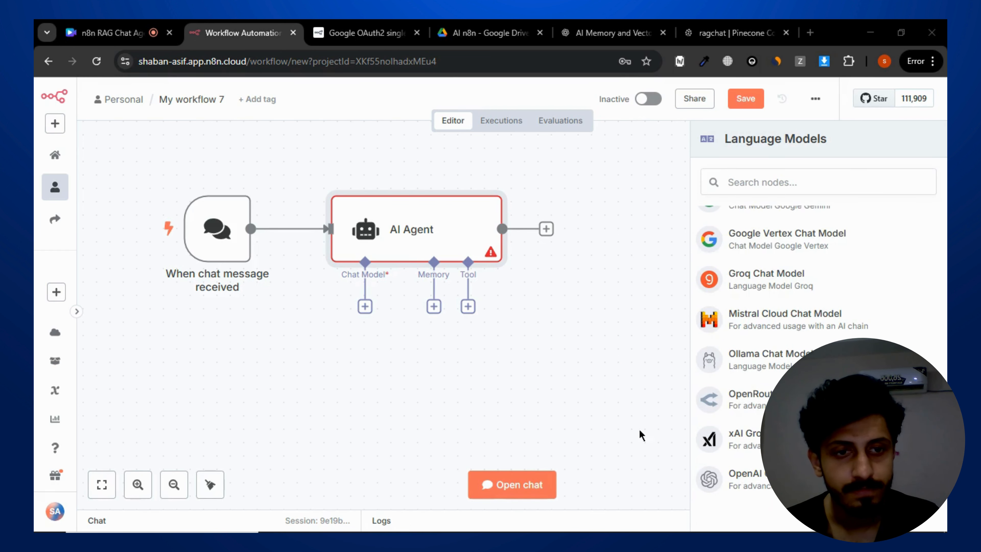
pyautogui.click(788, 479)
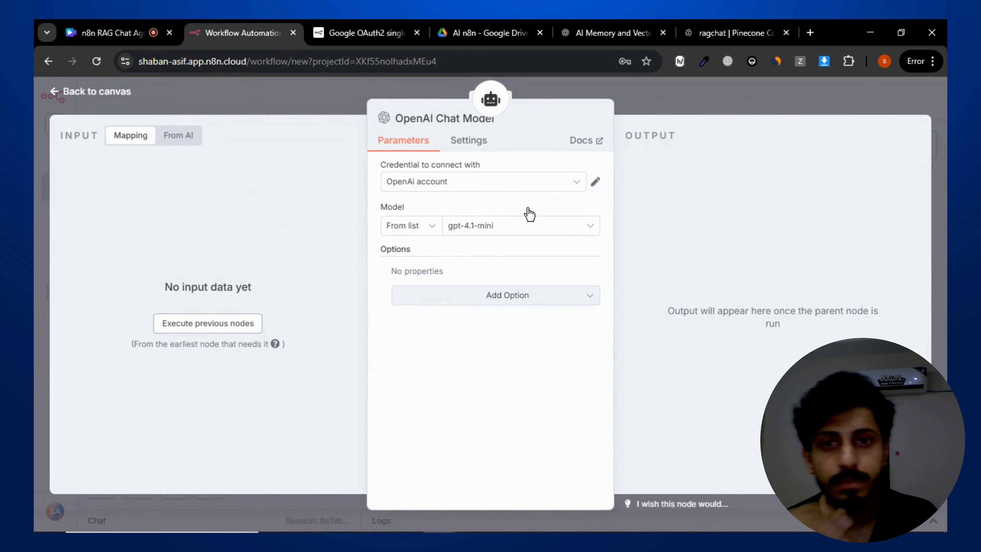
pyautogui.click(486, 228)
pyautogui.click(684, 181)
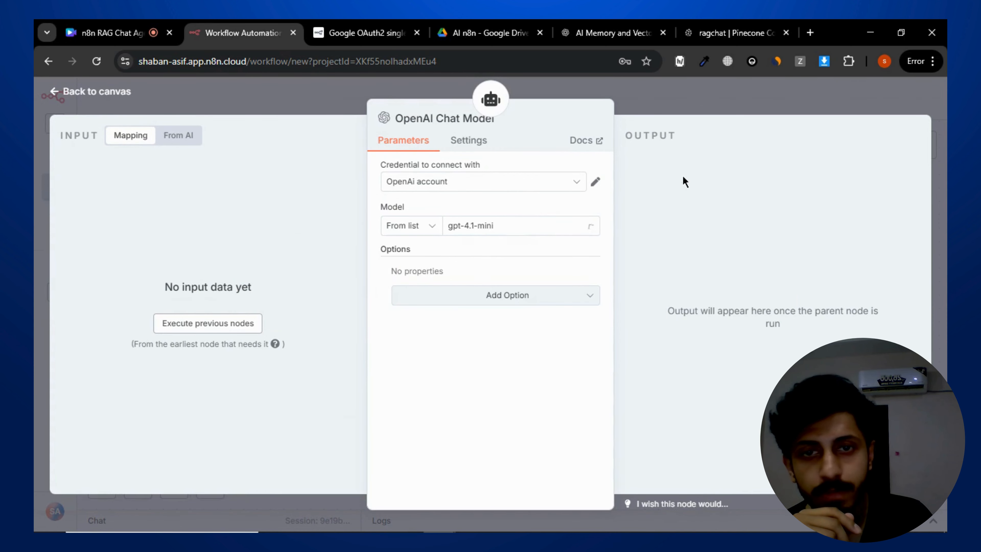
pyautogui.click(672, 111)
pyautogui.moveTo(388, 366); pyautogui.dragTo(320, 353)
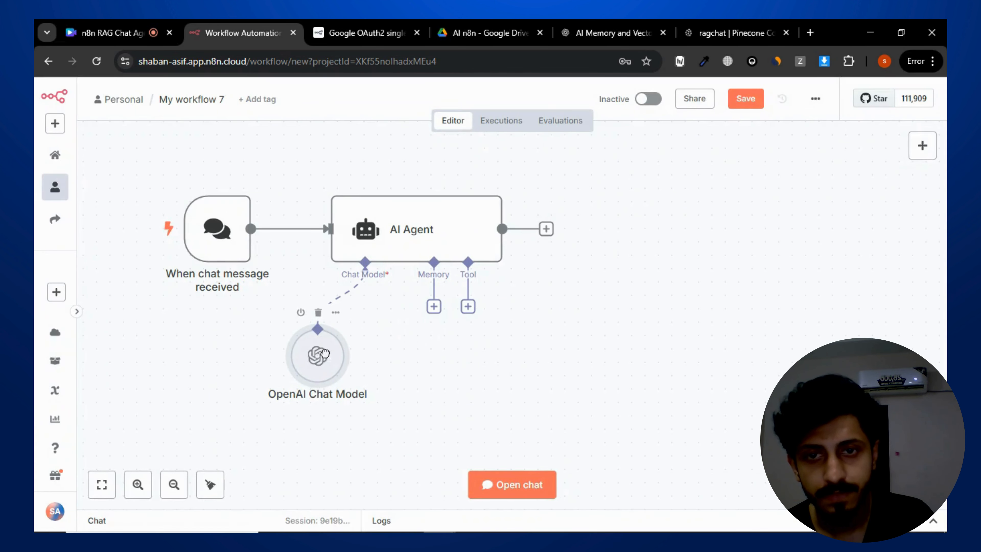
# - Add a Simple Memory node to the agent's Memory connection and shift both sub-nodes left beneath the agent
pyautogui.click(434, 306)
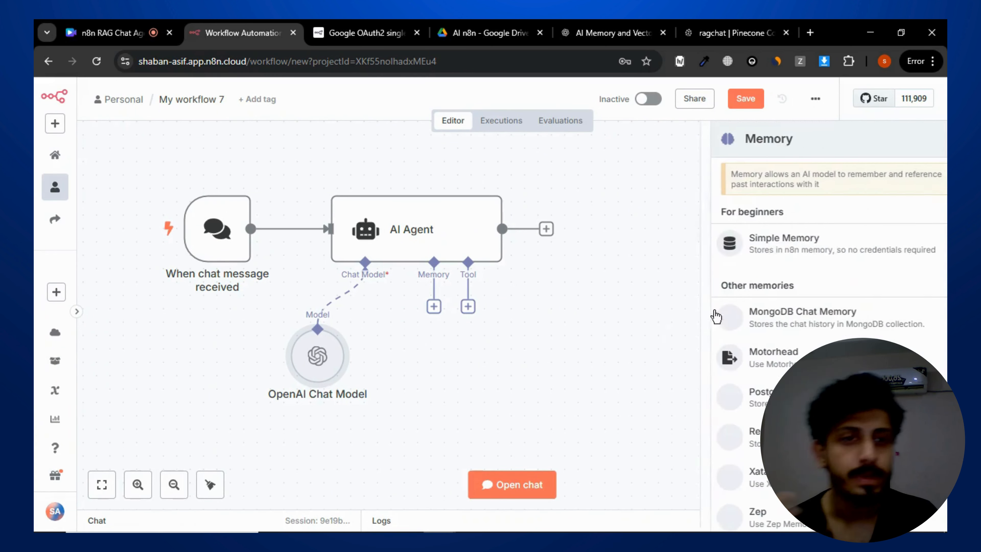
pyautogui.click(788, 256)
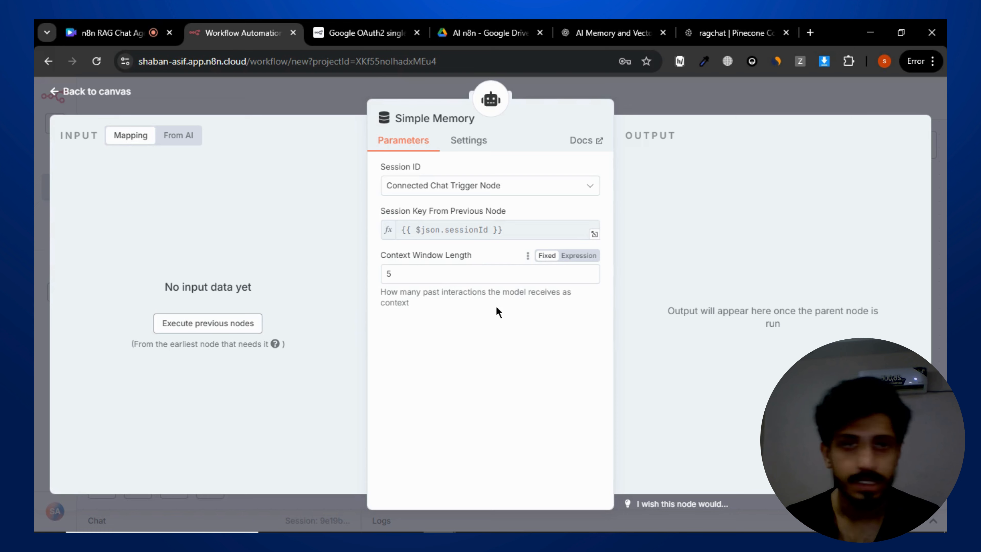
pyautogui.click(632, 90)
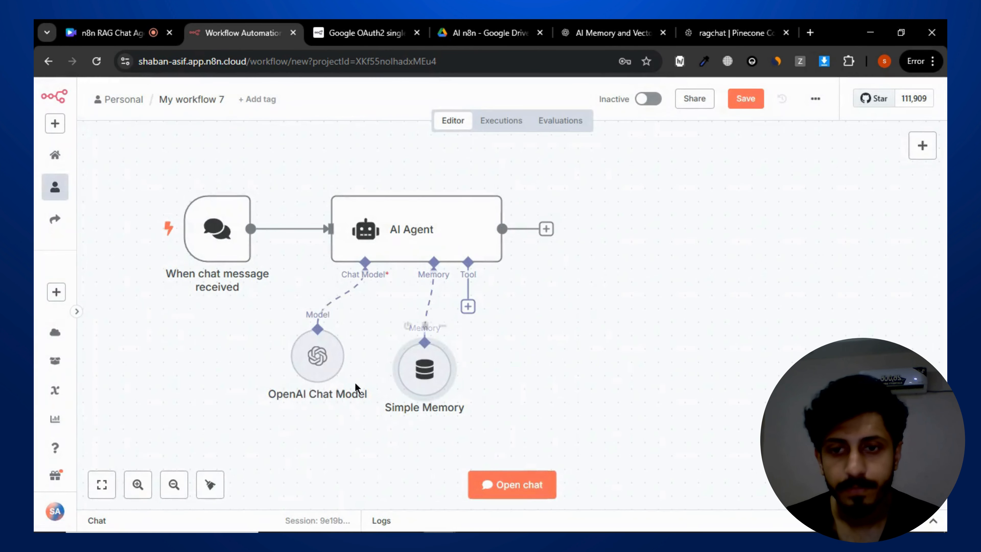
pyautogui.moveTo(322, 363); pyautogui.dragTo(282, 377)
pyautogui.moveTo(420, 372); pyautogui.dragTo(380, 372)
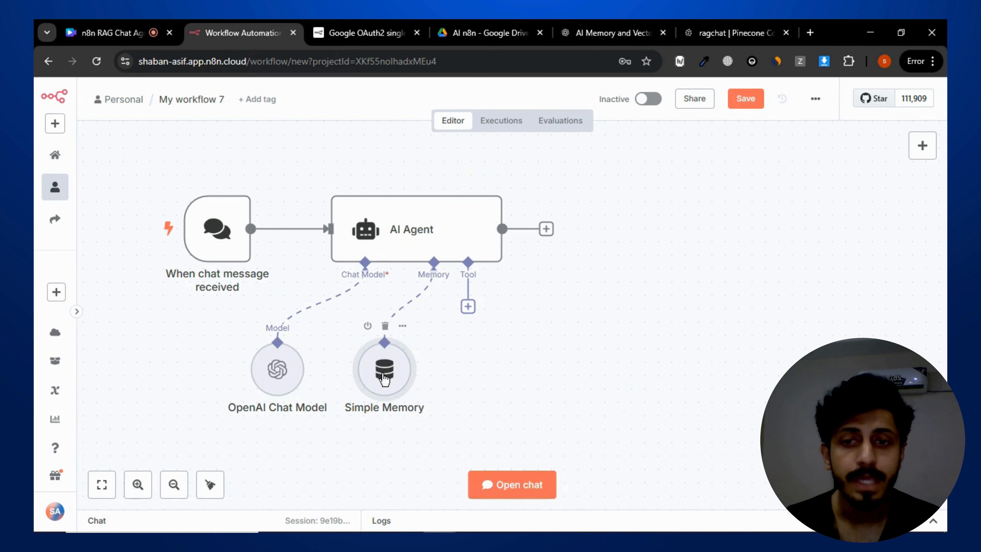
# - Delete the Simple Memory node and reopen the memory options for the agent
pyautogui.click(385, 326)
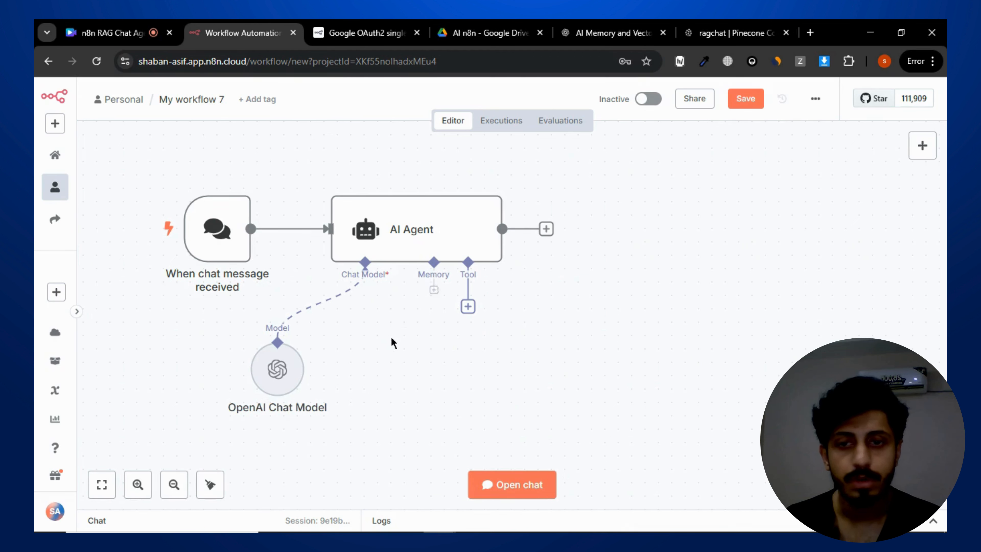
pyautogui.click(433, 307)
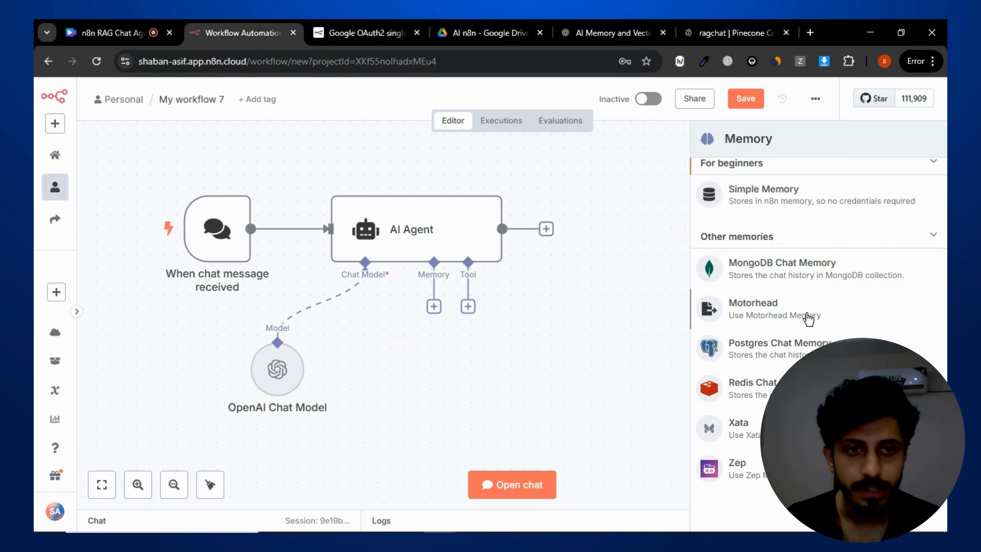
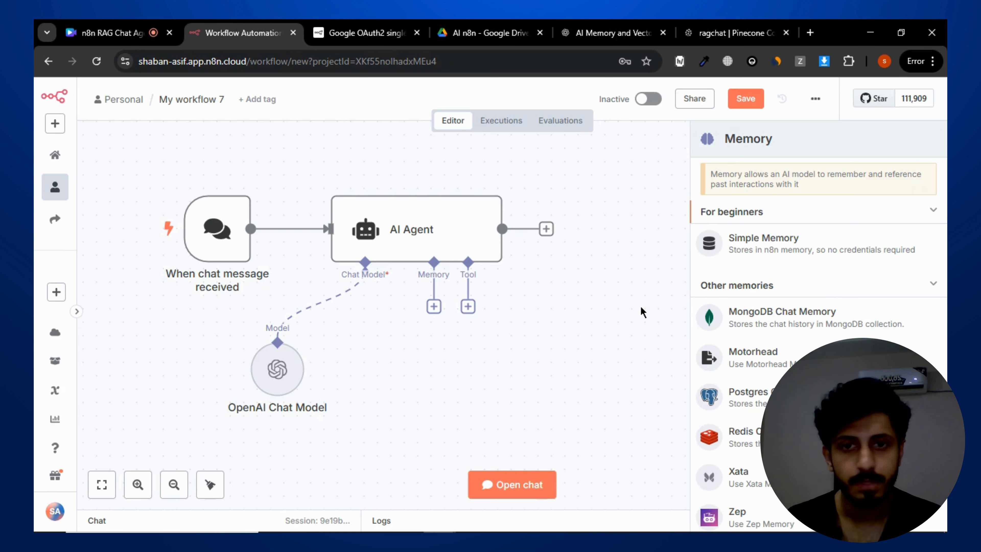
# - Add a Simple Memory node to the agent's memory connection and shift the sub-nodes slightly left
pyautogui.press('Escape')
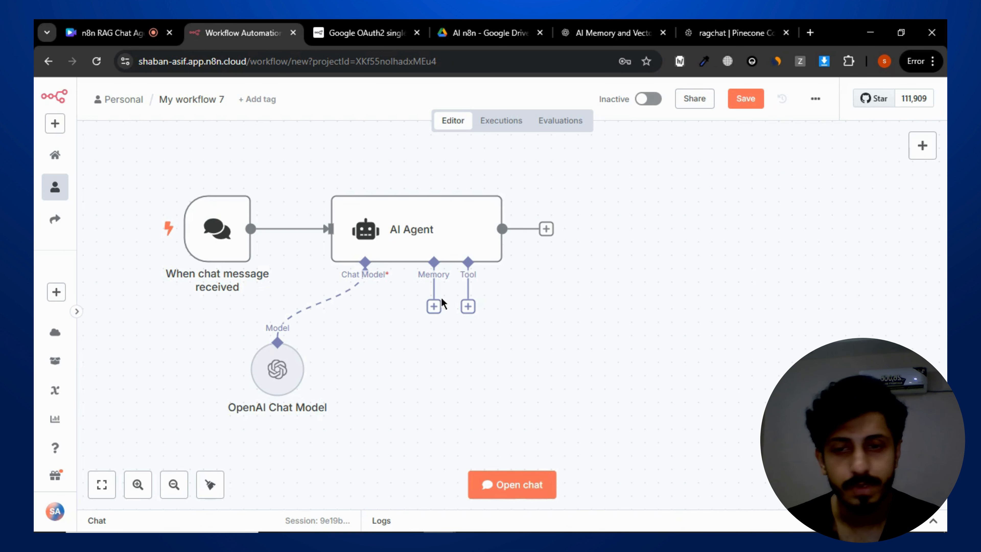
pyautogui.click(430, 311)
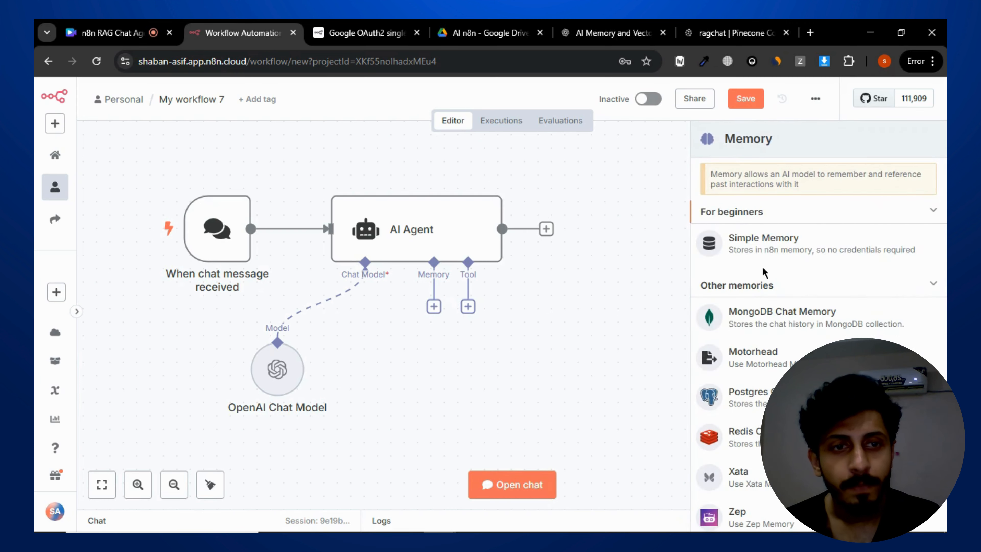
pyautogui.click(769, 244)
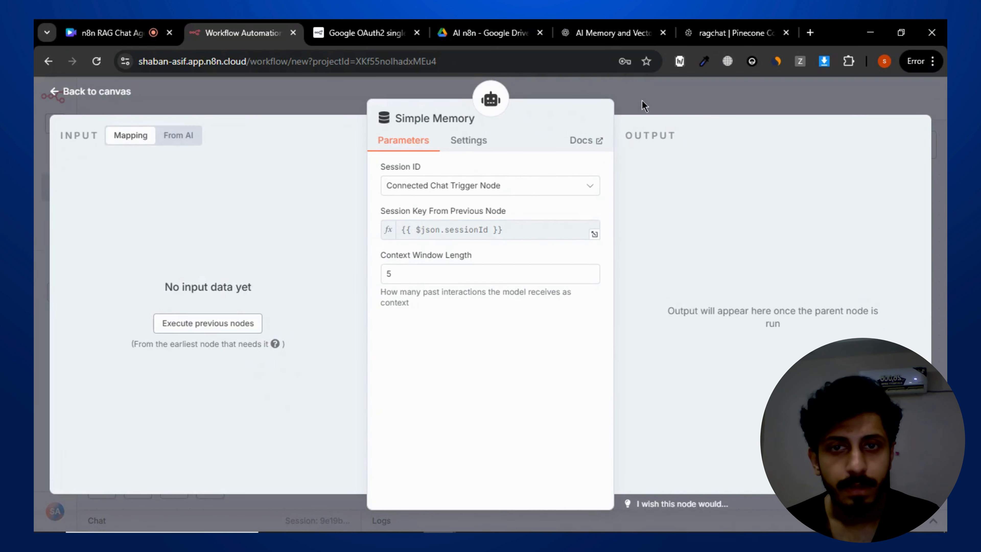
pyautogui.click(641, 100)
pyautogui.moveTo(428, 374); pyautogui.dragTo(373, 374)
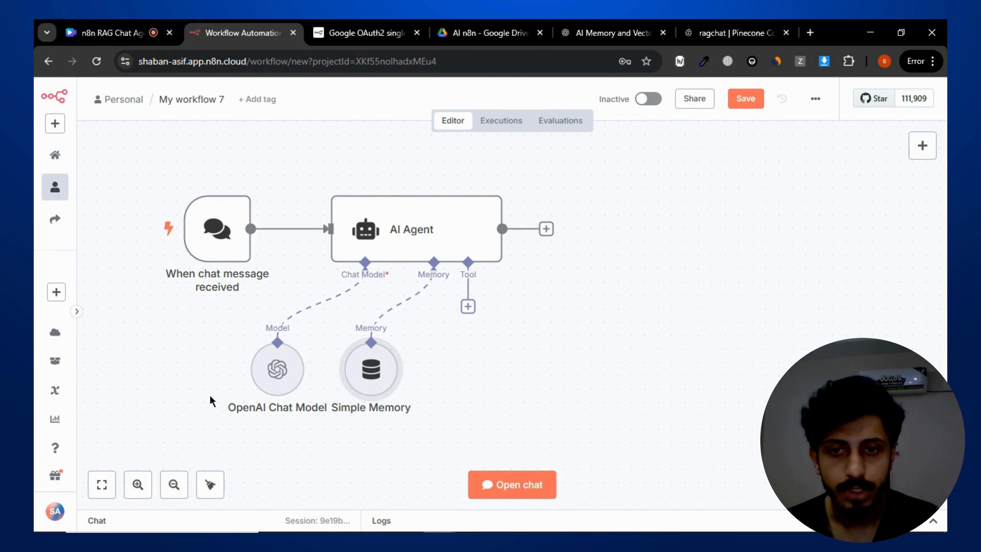
pyautogui.moveTo(298, 383); pyautogui.dragTo(283, 382)
pyautogui.moveTo(371, 371); pyautogui.dragTo(358, 370)
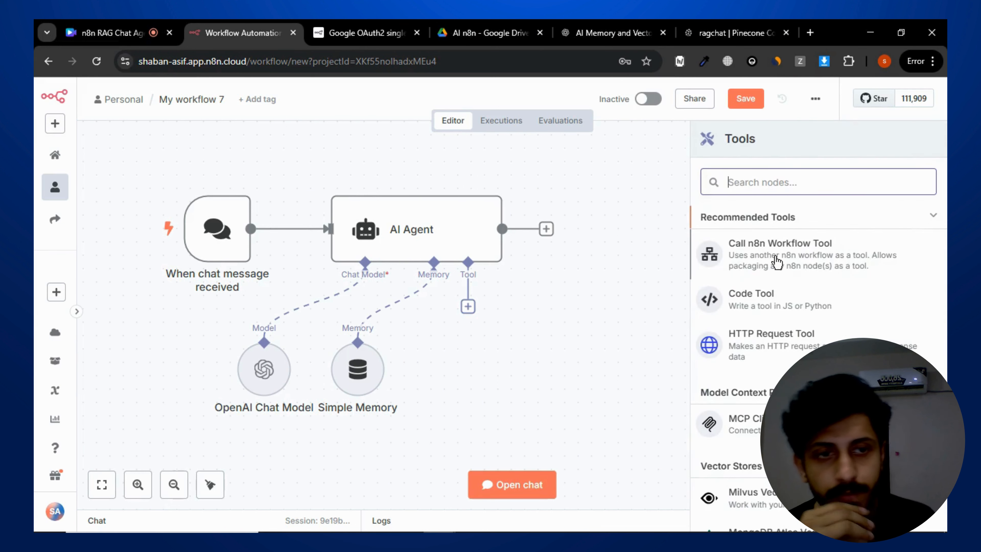
# - Add an Answer questions with a vector store tool to the agent with the description "call this tool for the user's query"
pyautogui.scroll(-4, 815, 317)
pyautogui.scroll(4, 815, 316)
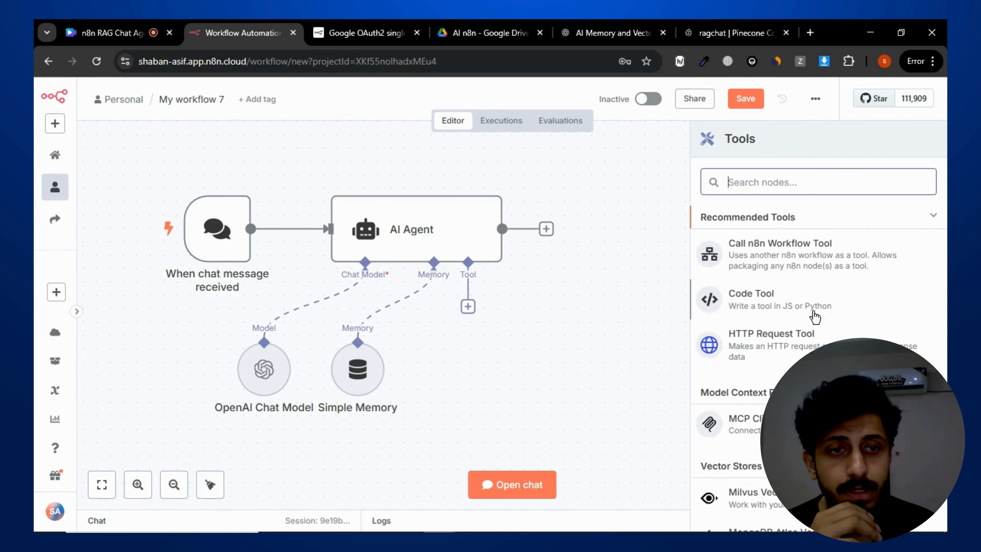
pyautogui.write('question')
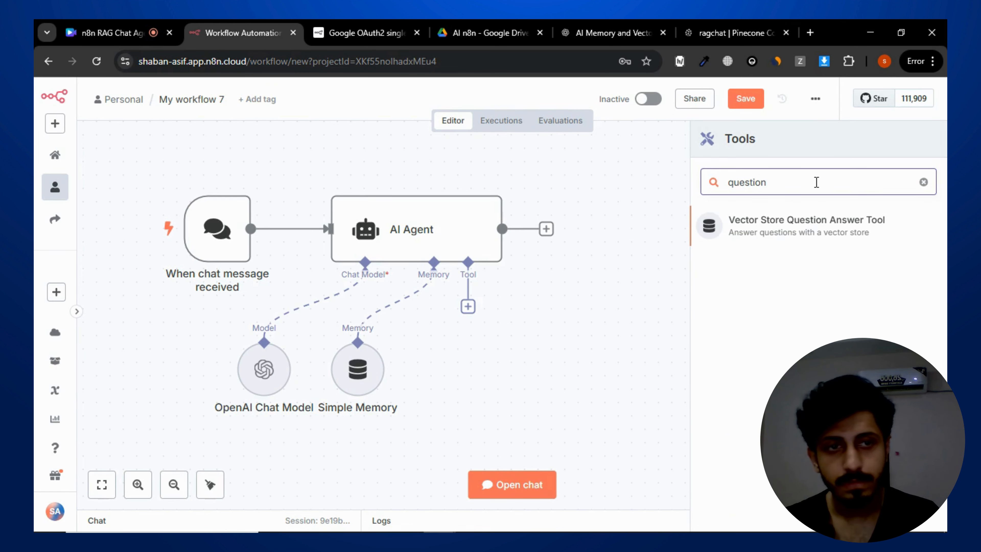
pyautogui.click(819, 218)
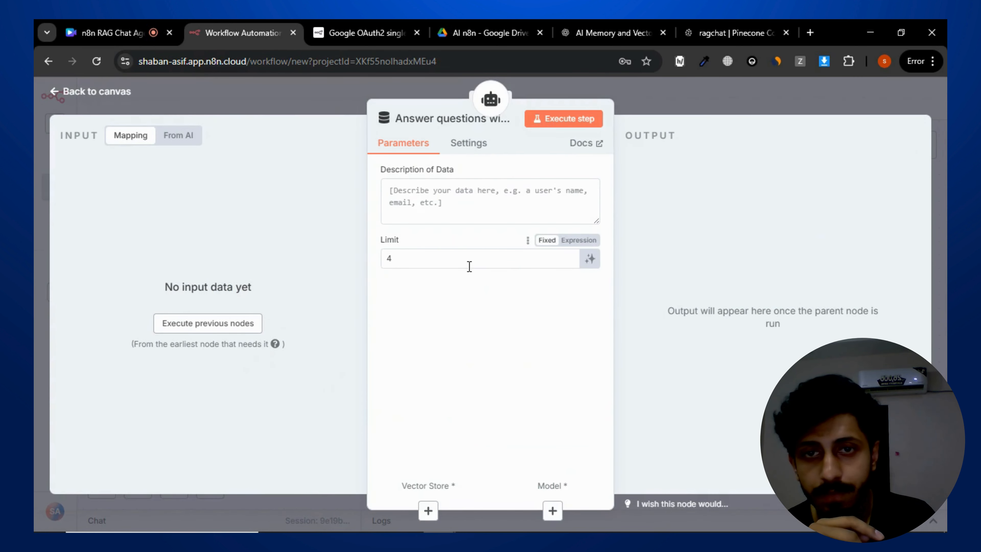
pyautogui.click(488, 216)
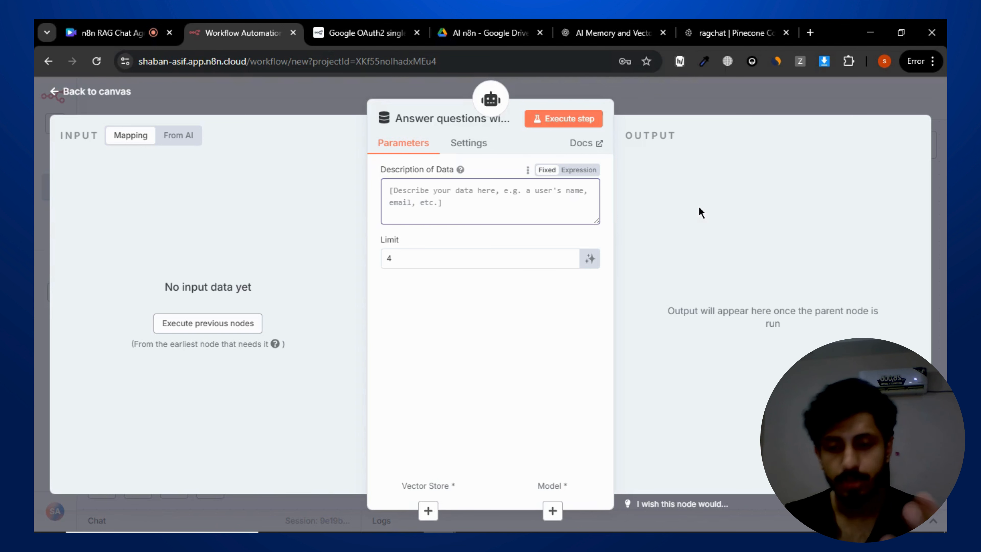
pyautogui.write('ca')
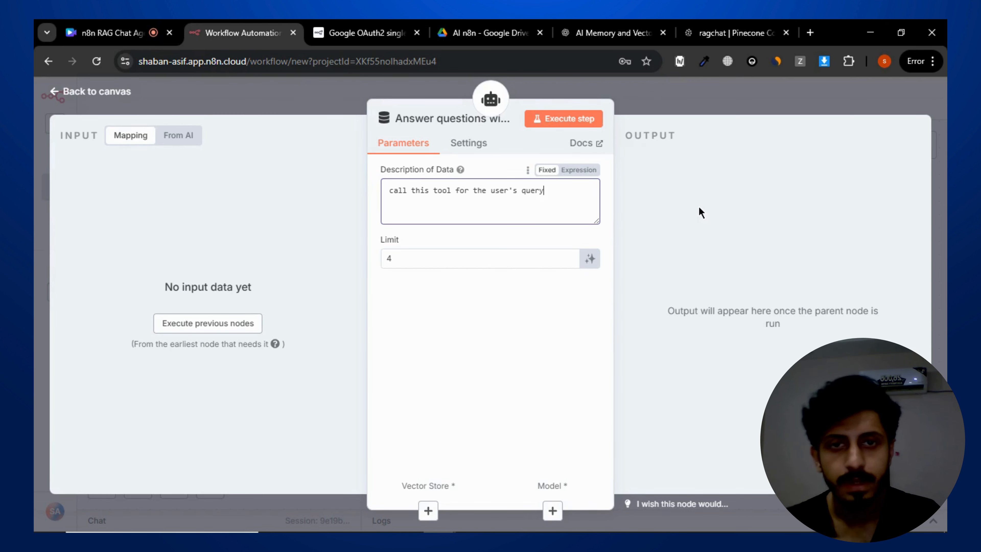
pyautogui.click(718, 105)
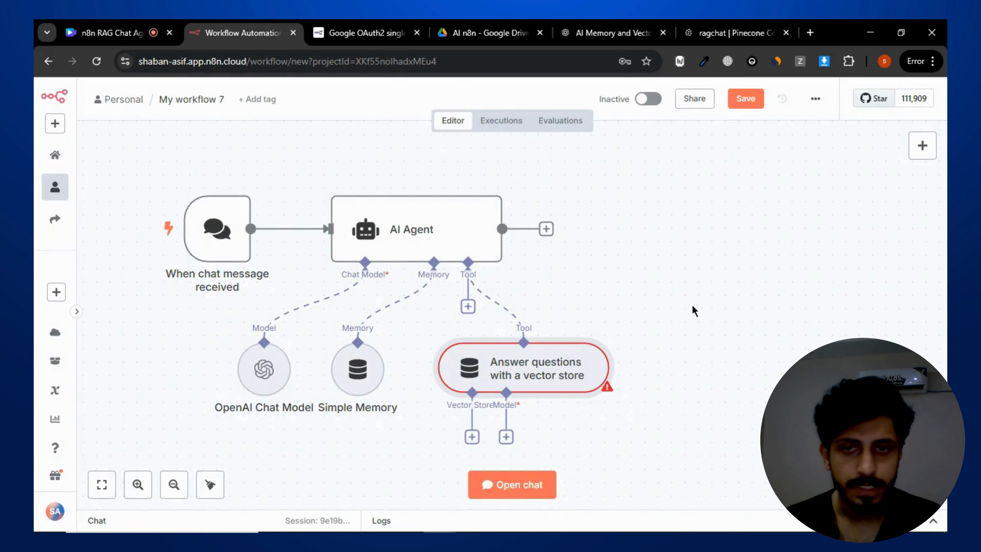
# - Attach a Pinecone Vector Store to the tool's vector store input using the PineconeApi account and the ragchat index
pyautogui.scroll(-3, 707, 340)
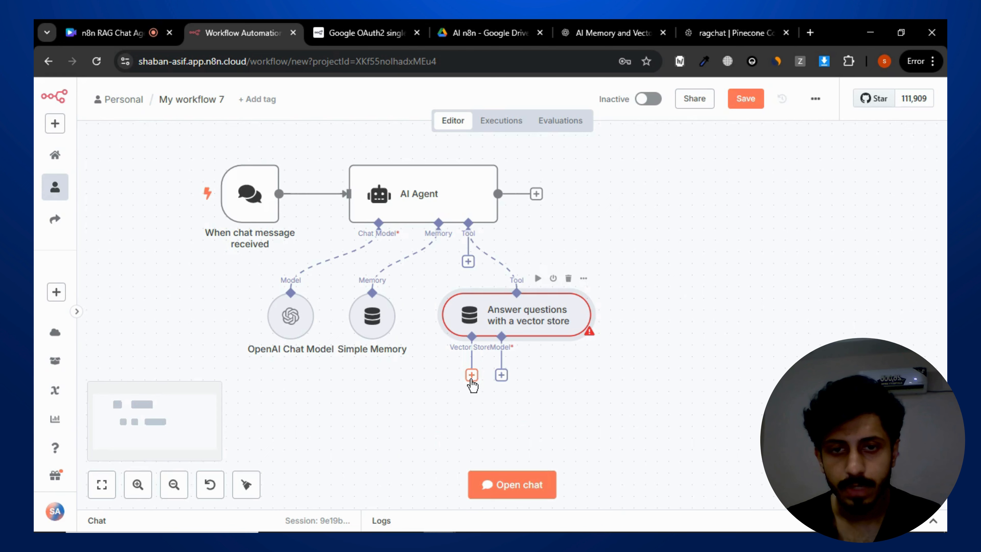
pyautogui.click(471, 375)
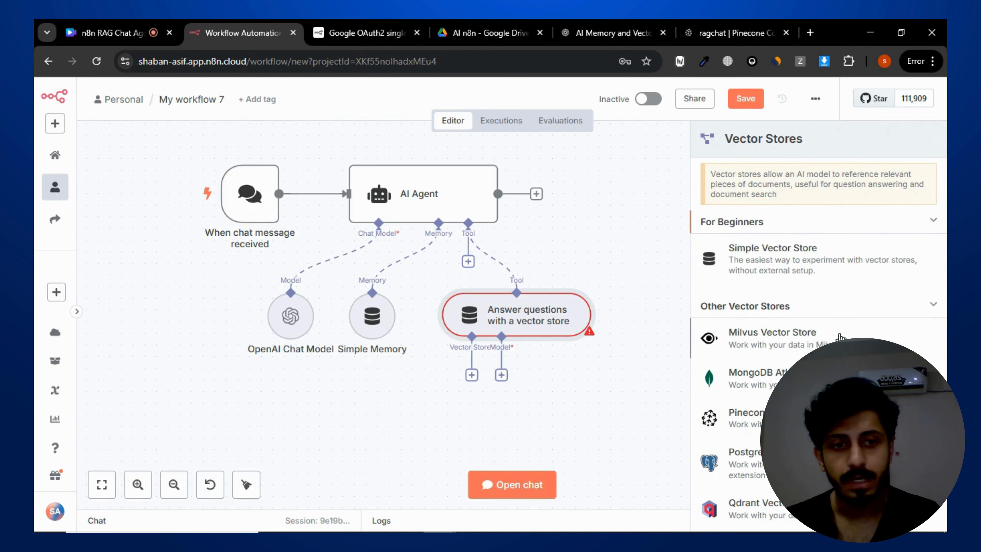
pyautogui.scroll(-3, 841, 337)
pyautogui.click(793, 304)
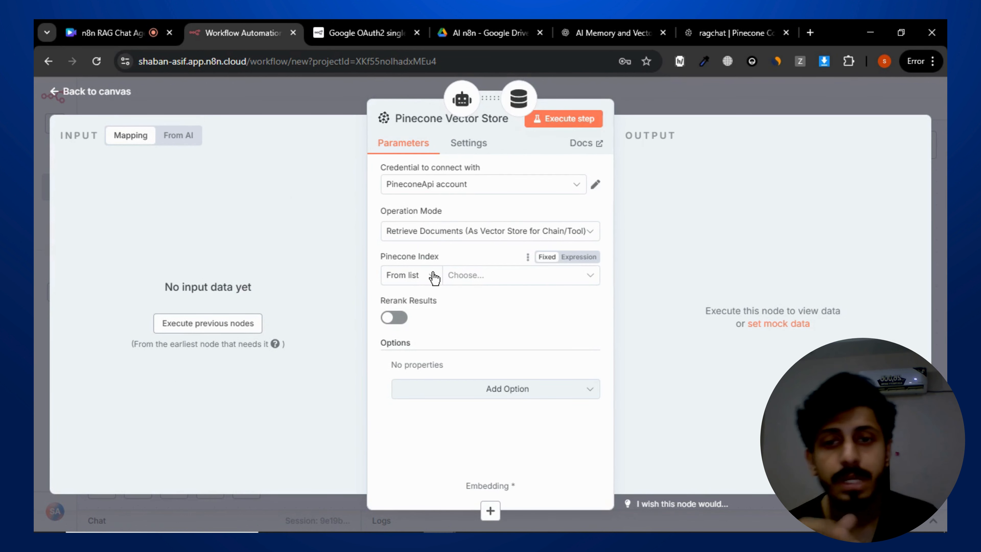
pyautogui.click(486, 277)
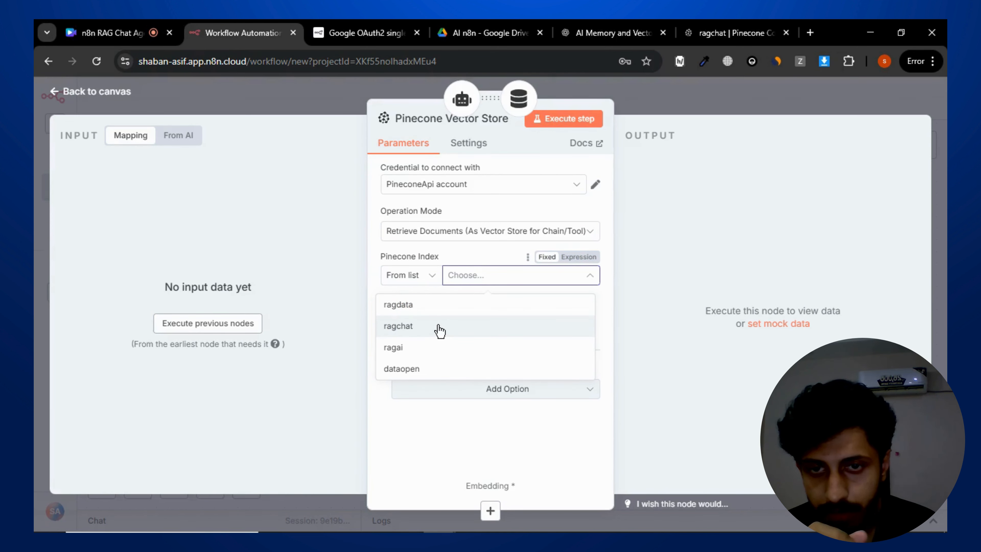
pyautogui.click(439, 331)
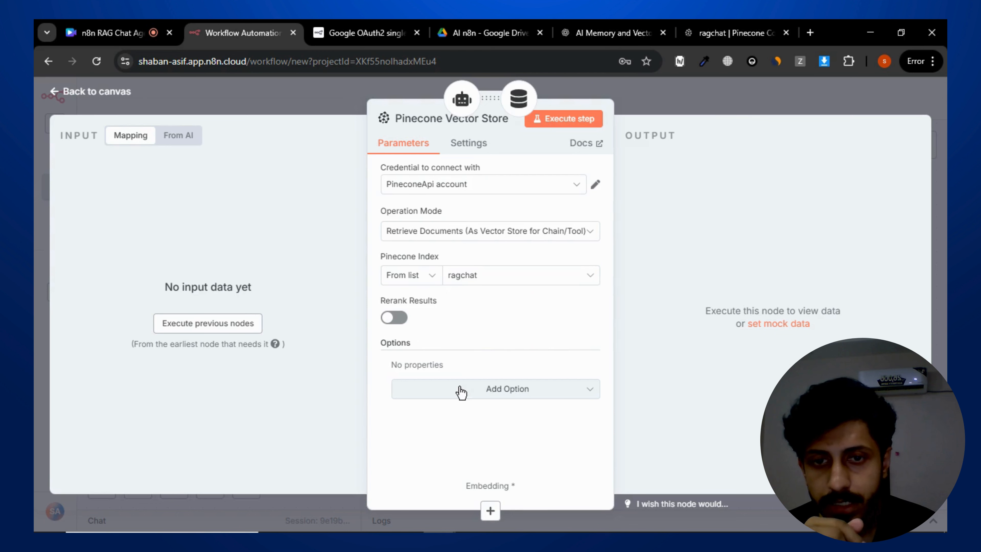
# - Add the Pinecone Namespace option to the vector store and set it to data
pyautogui.click(471, 390)
pyautogui.click(480, 425)
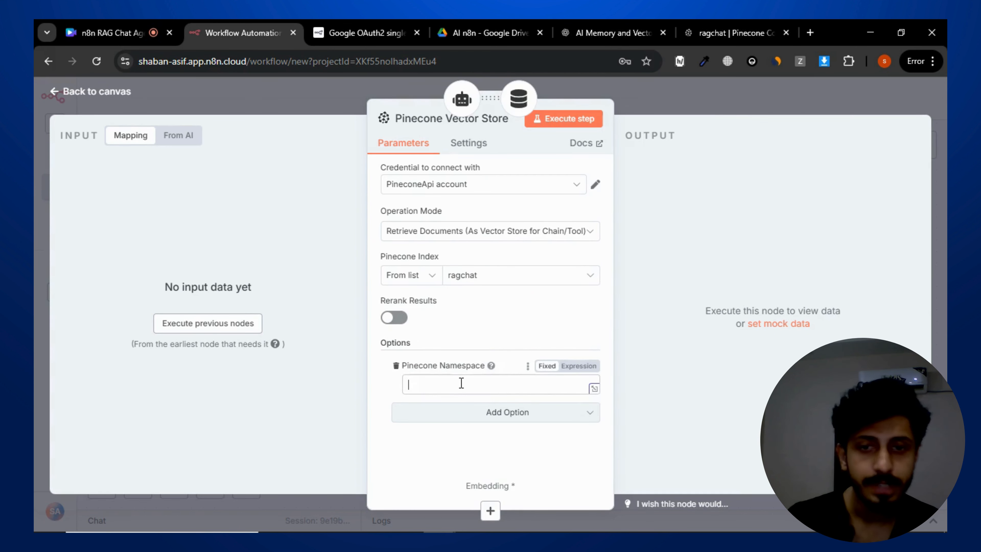
pyautogui.write('data')
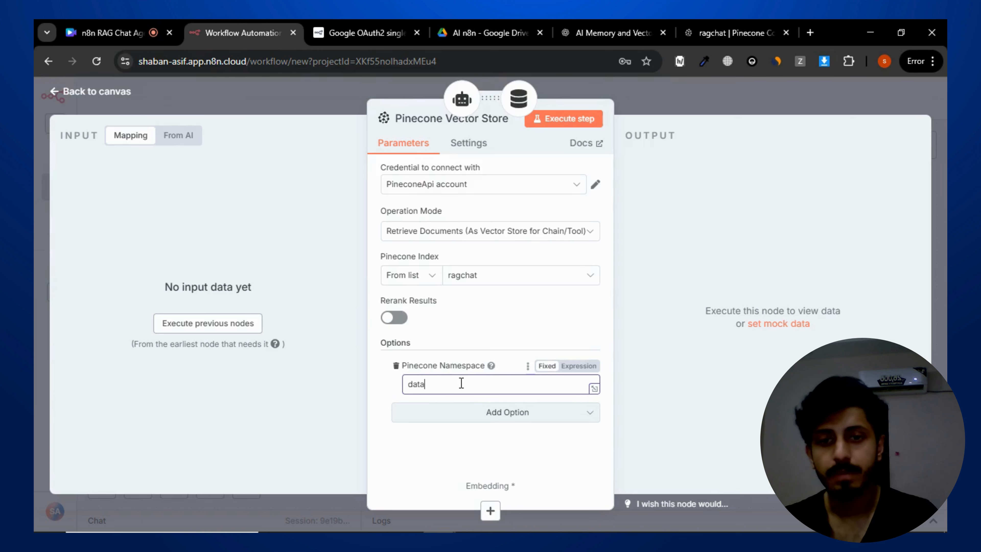
pyautogui.click(697, 287)
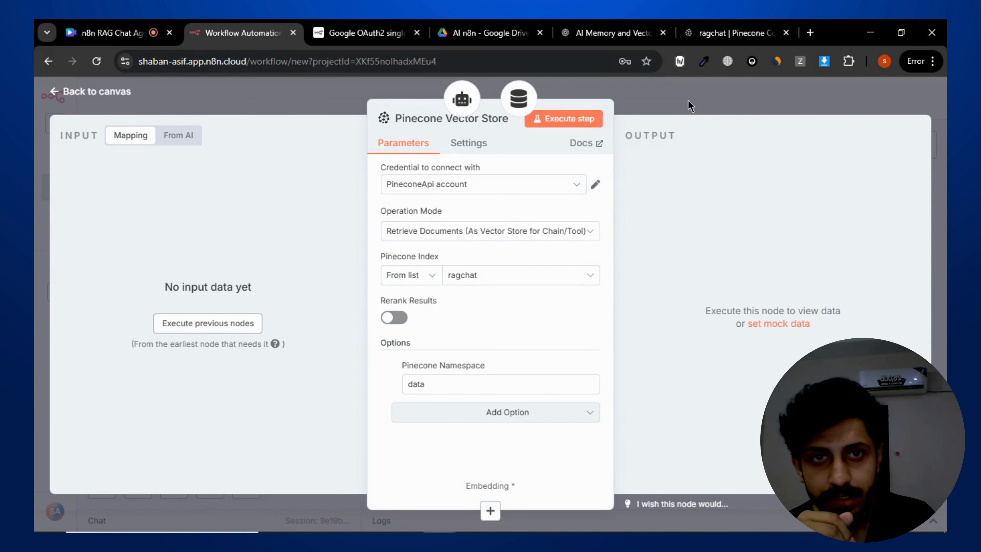
pyautogui.click(440, 232)
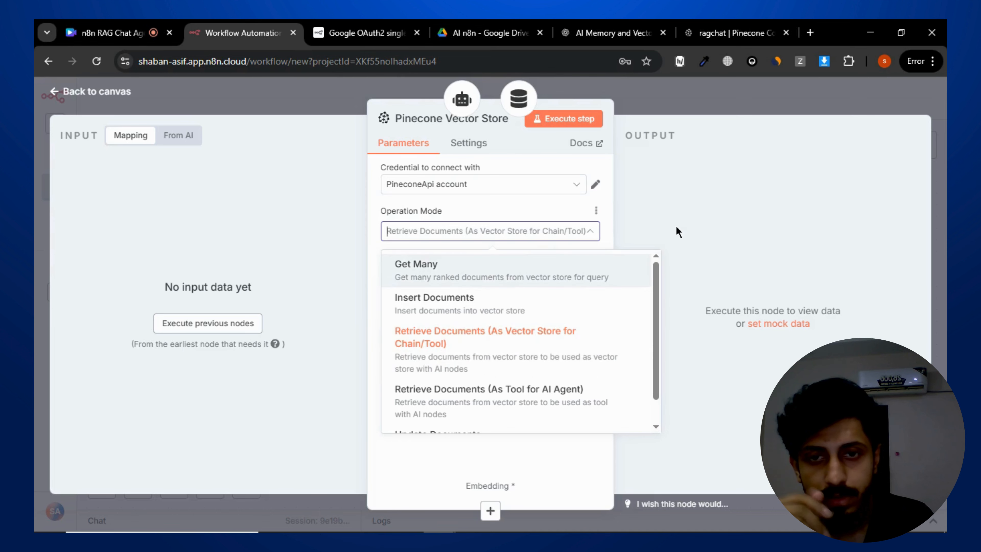
pyautogui.click(708, 219)
pyautogui.click(675, 90)
# - Move the Pinecone node down and attach an Embeddings OpenAI sub-node using text-embedding-3-small
pyautogui.moveTo(743, 406); pyautogui.dragTo(680, 333)
pyautogui.moveTo(692, 246); pyautogui.dragTo(372, 368)
pyautogui.moveTo(514, 411); pyautogui.dragTo(563, 333)
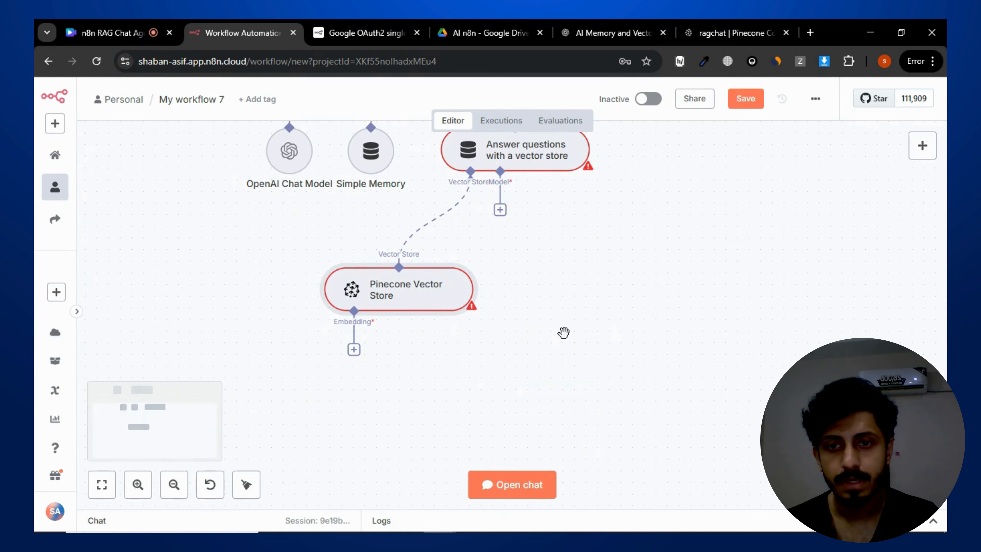
pyautogui.click(354, 349)
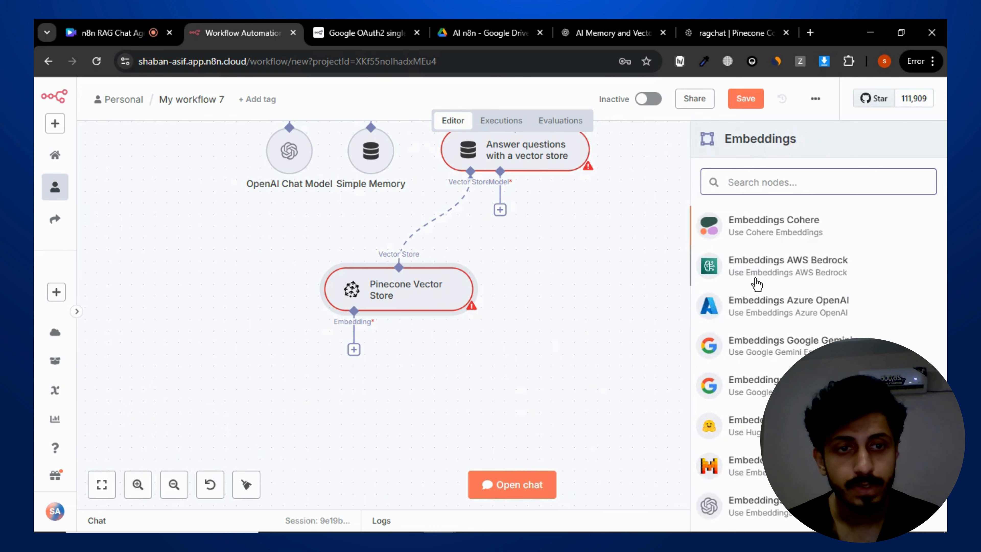
pyautogui.scroll(-3, 808, 311)
pyautogui.click(799, 441)
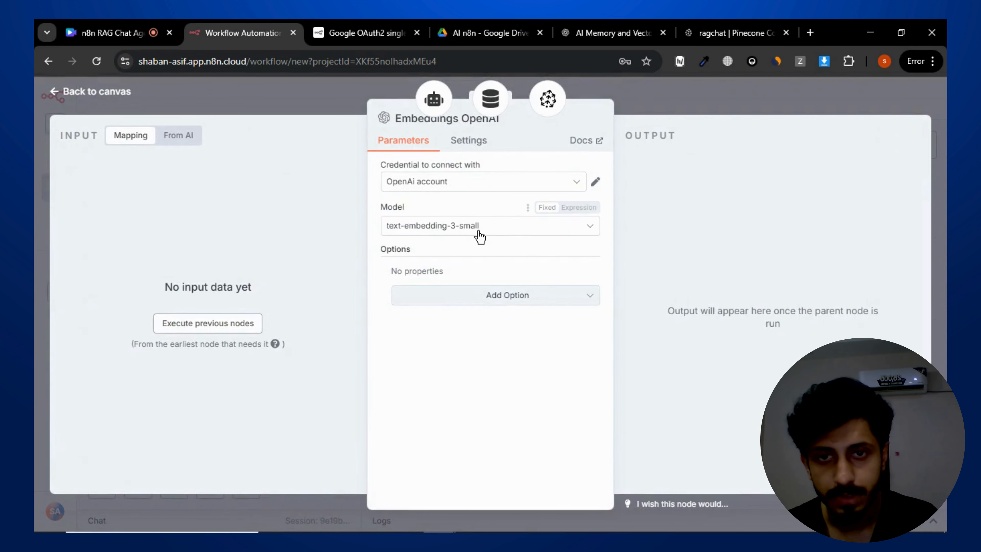
pyautogui.click(477, 228)
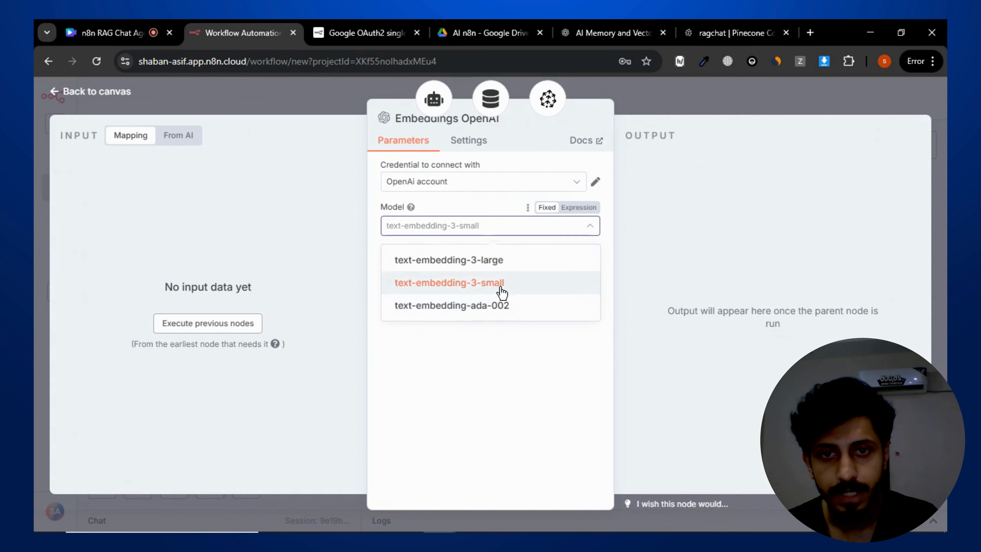
pyautogui.click(502, 293)
pyautogui.click(682, 91)
pyautogui.moveTo(413, 400); pyautogui.dragTo(285, 376)
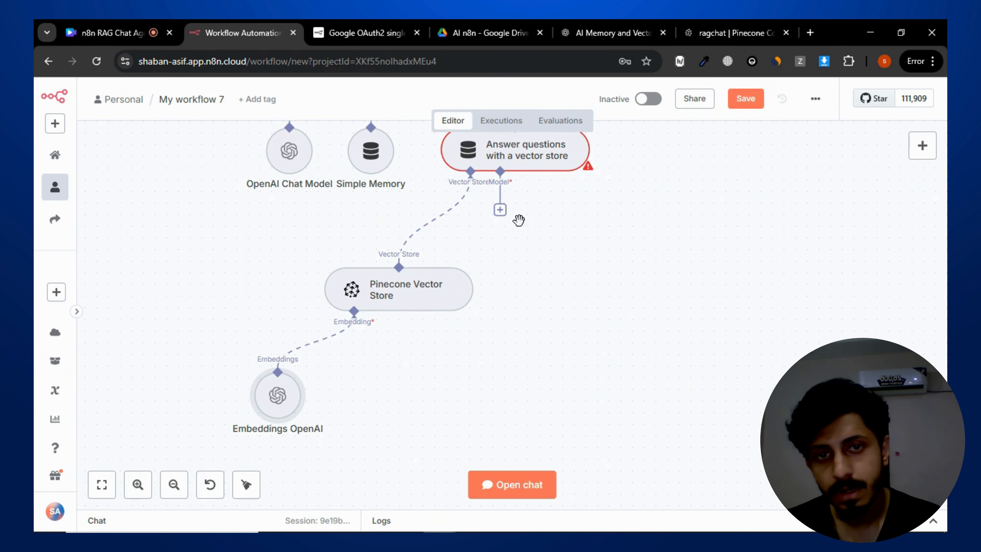
# - Attach an OpenAI Chat Model with gpt-4.1-mini to the vector store tool's Model connection
pyautogui.click(500, 209)
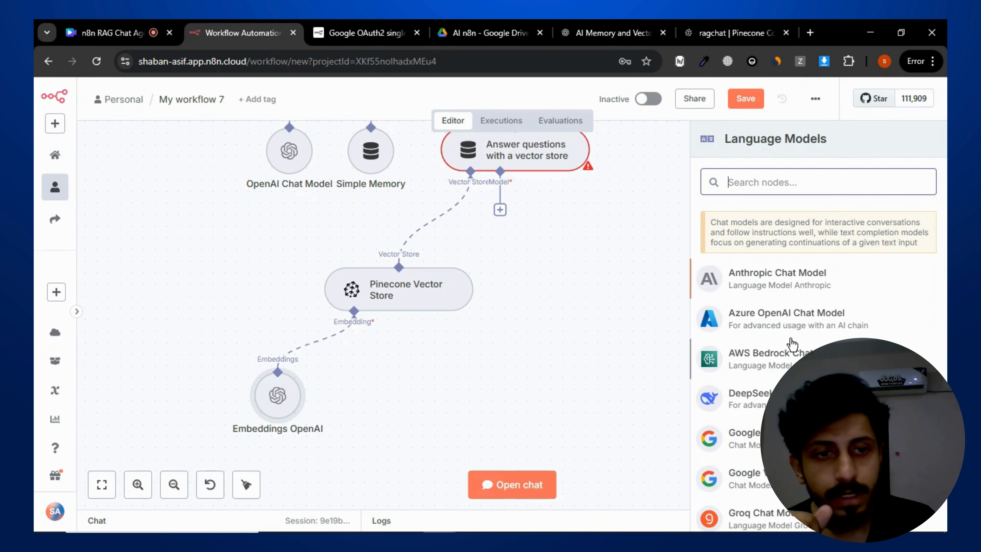
pyautogui.scroll(-8, 792, 344)
pyautogui.click(771, 357)
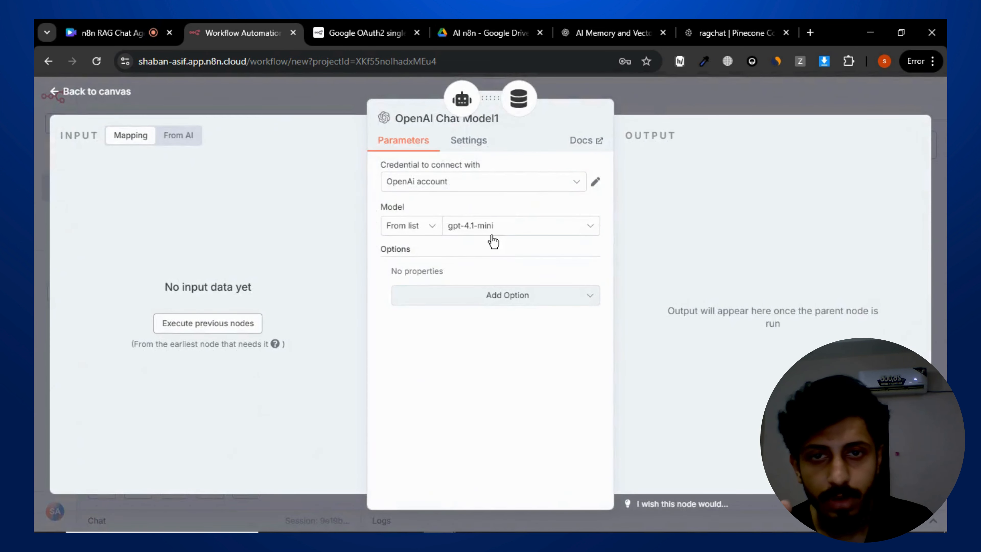
pyautogui.click(535, 233)
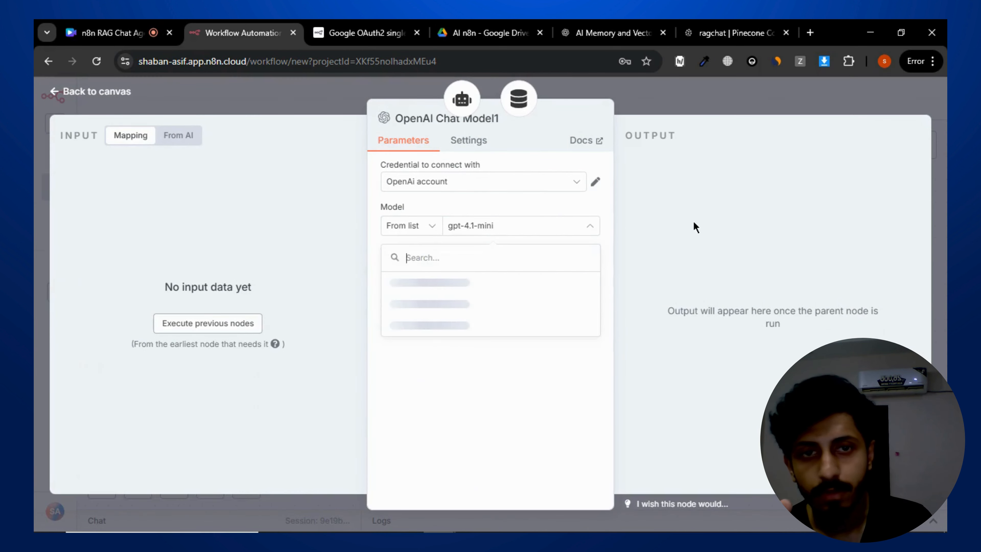
pyautogui.click(694, 222)
pyautogui.click(683, 108)
# - Save the workflow
pyautogui.moveTo(546, 279)
pyautogui.mouseDown()
pyautogui.moveTo(550, 289)
pyautogui.moveTo(547, 277)
pyautogui.mouseUp()
pyautogui.scroll(-2, 637, 235)
pyautogui.moveTo(679, 211); pyautogui.dragTo(653, 291)
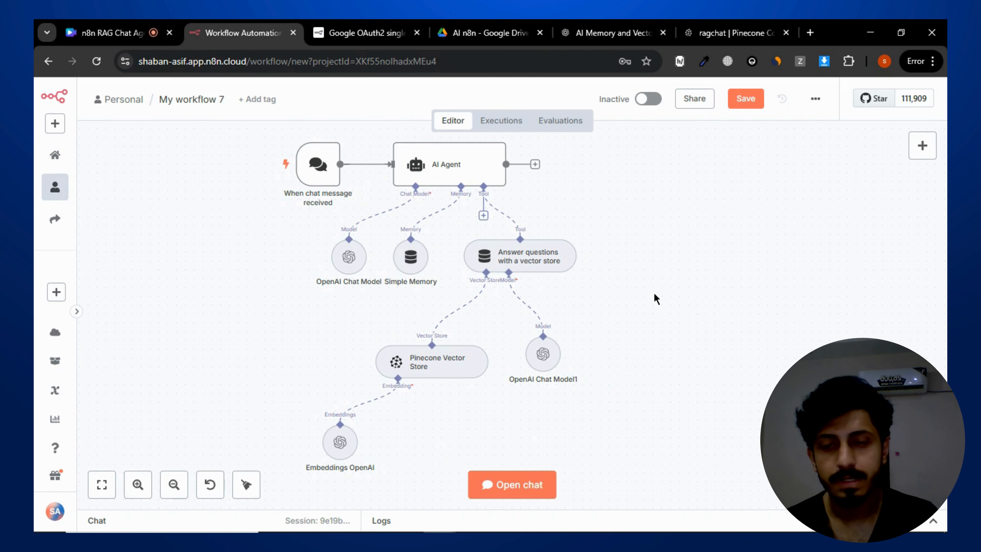
pyautogui.moveTo(648, 255); pyautogui.dragTo(690, 268)
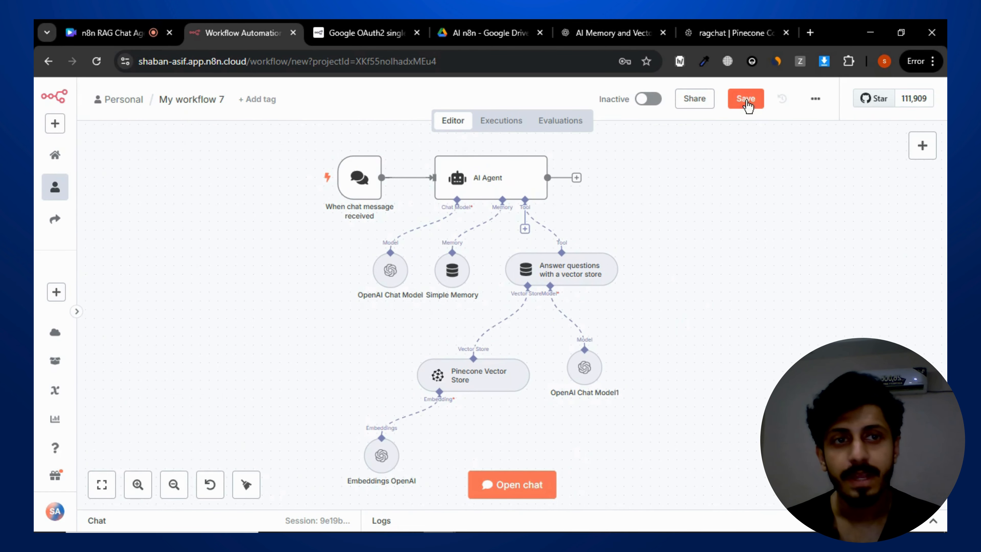
pyautogui.click(743, 100)
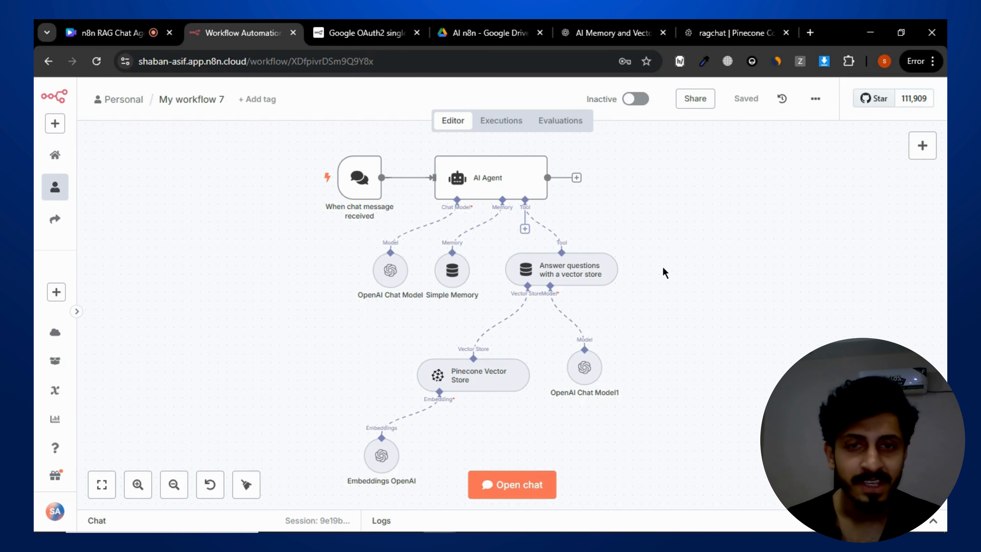
pyautogui.hscroll(2, 664, 272)
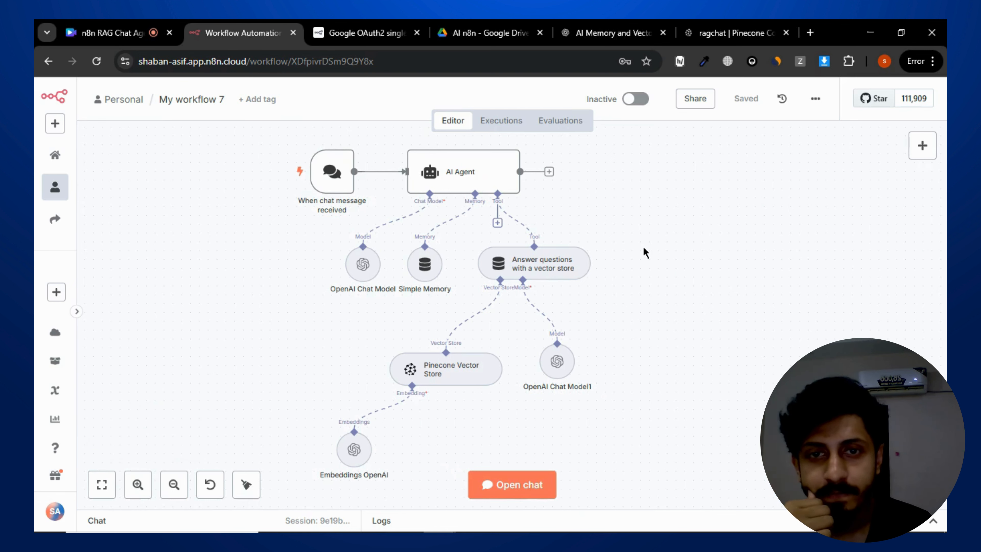
pyautogui.moveTo(469, 219)
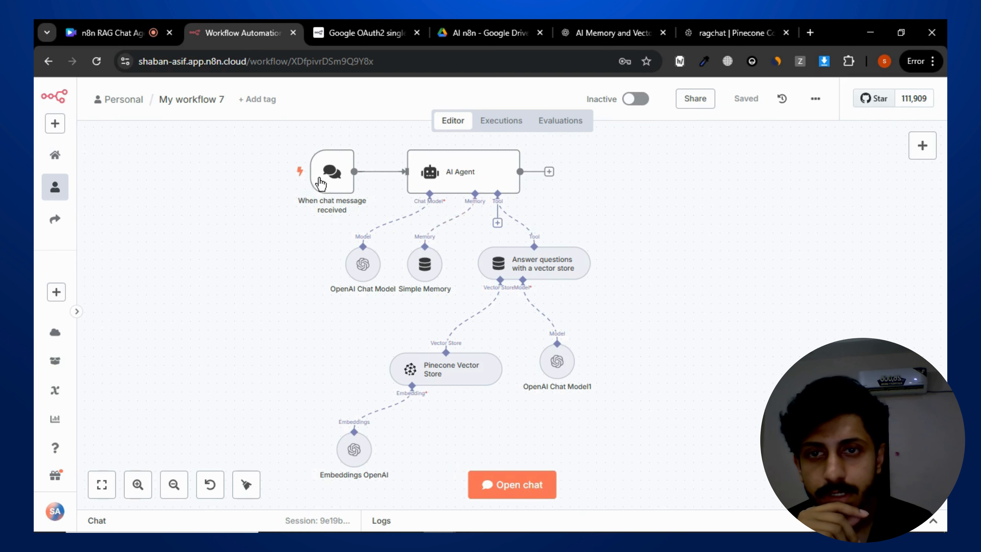
pyautogui.moveTo(262, 164)
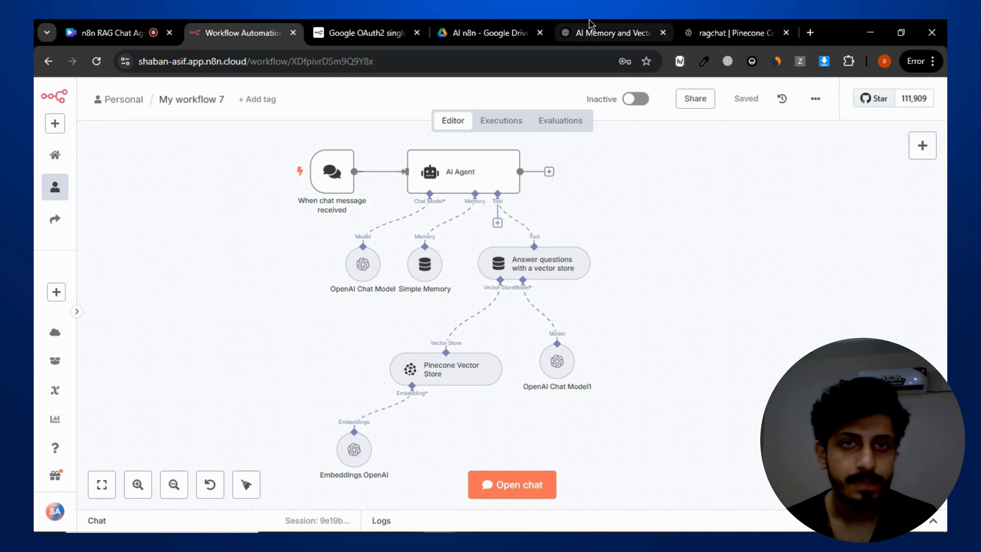
pyautogui.click(591, 28)
pyautogui.scroll(-10, 540, 239)
pyautogui.click(499, 448)
pyautogui.write('f')
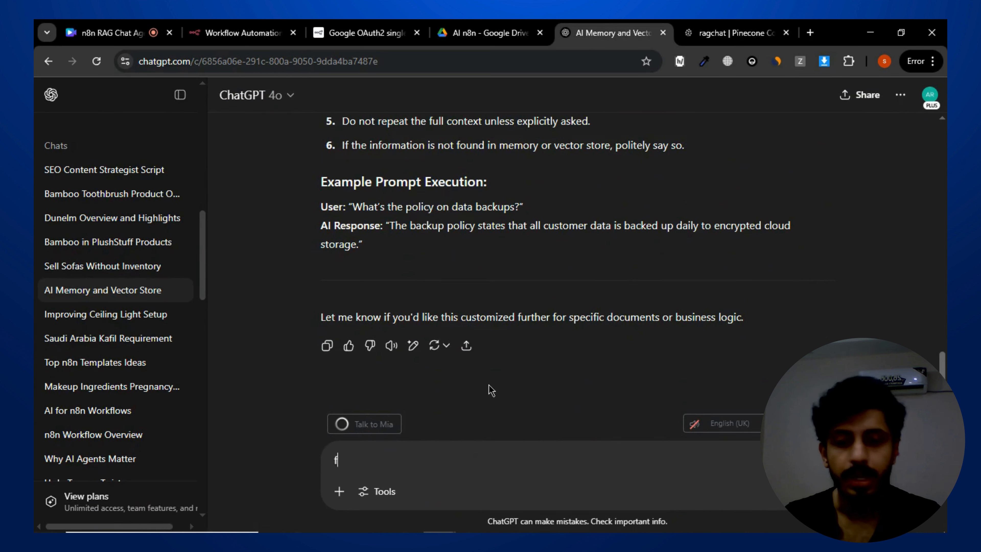
pyautogui.write('or')
pyautogui.press('BackSpace')
pyautogui.press('BackSpace')
pyautogui.press('BackSpace')
pyautogui.press('BackSpace')
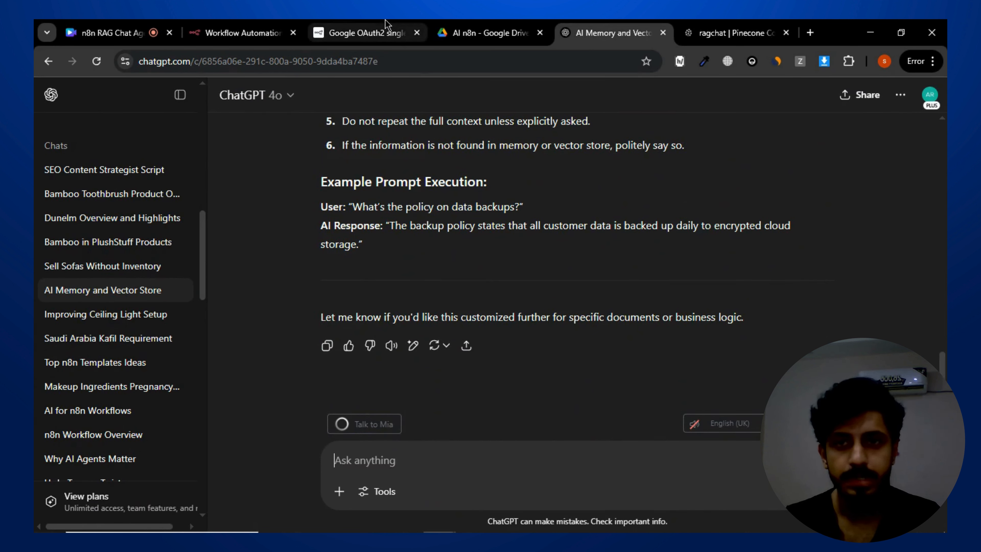
# - Review the ChatGPT-generated agent prompt alongside the AI Agent's prompt setting
pyautogui.click(270, 30)
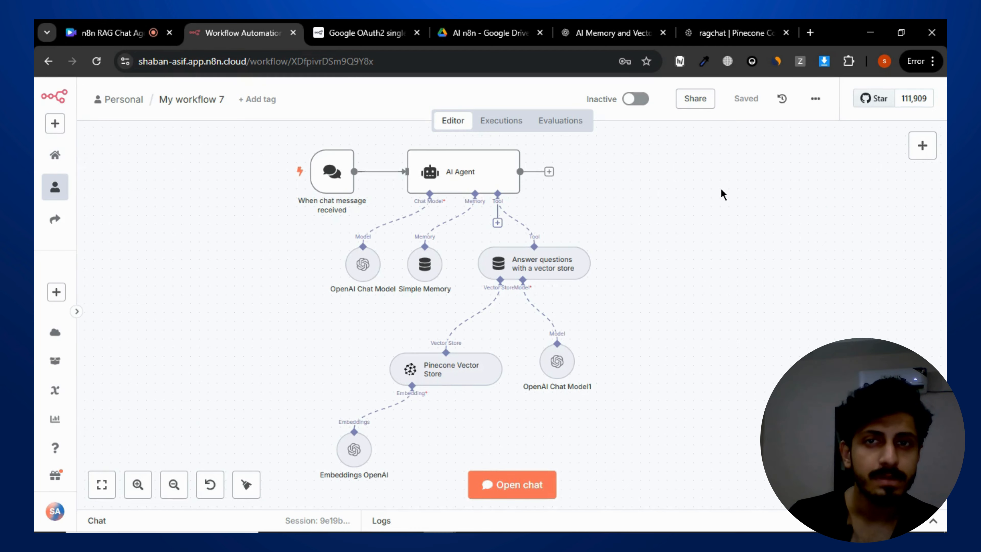
pyautogui.click(613, 33)
pyautogui.scroll(6, 541, 309)
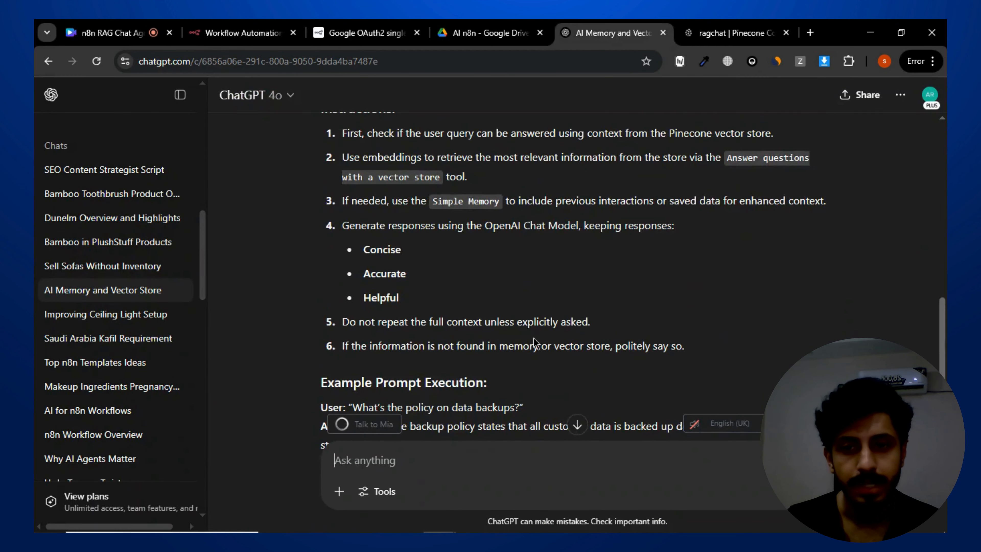
pyautogui.scroll(-3, 534, 347)
pyautogui.scroll(10, 535, 347)
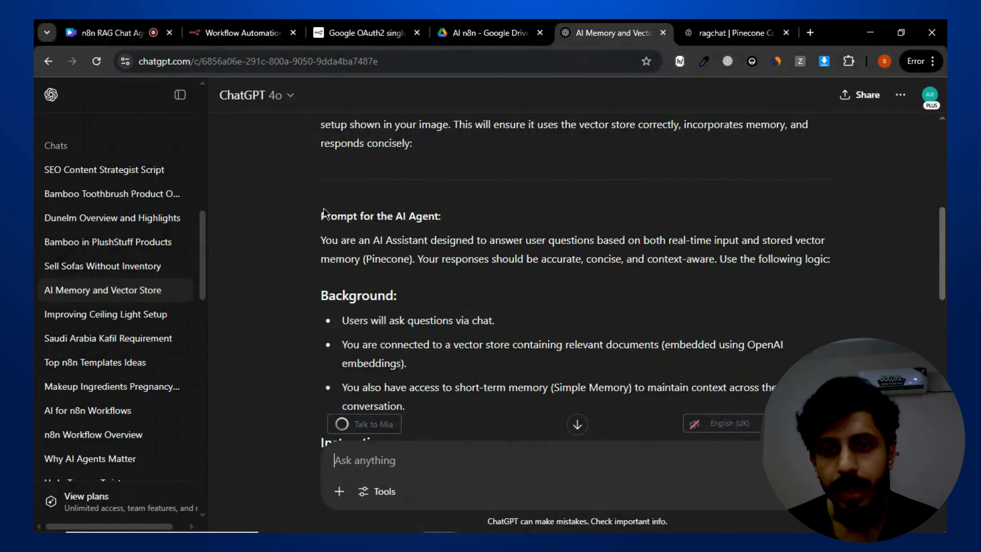
pyautogui.scroll(-6, 325, 212)
pyautogui.scroll(-3, 239, 96)
pyautogui.click(216, 26)
pyautogui.doubleClick(478, 168)
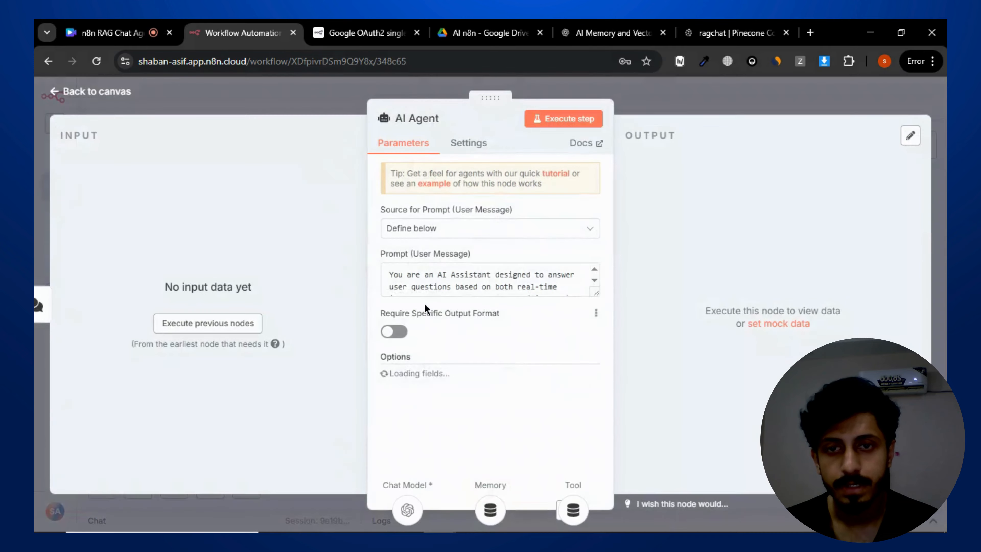
pyautogui.click(680, 108)
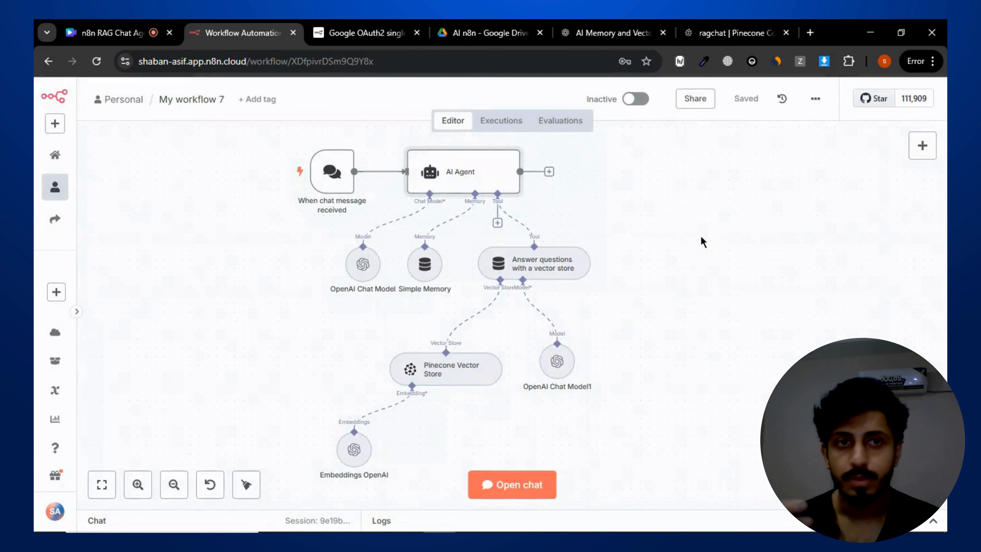
# - Open the chat and send the test message "what are my tax rights?"
pyautogui.click(513, 482)
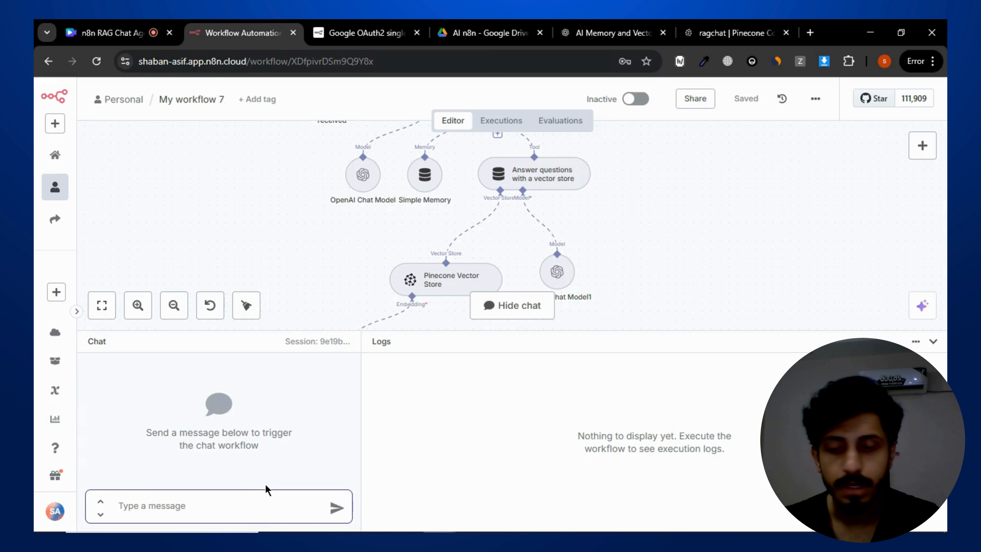
pyautogui.write('what are my tax rights?')
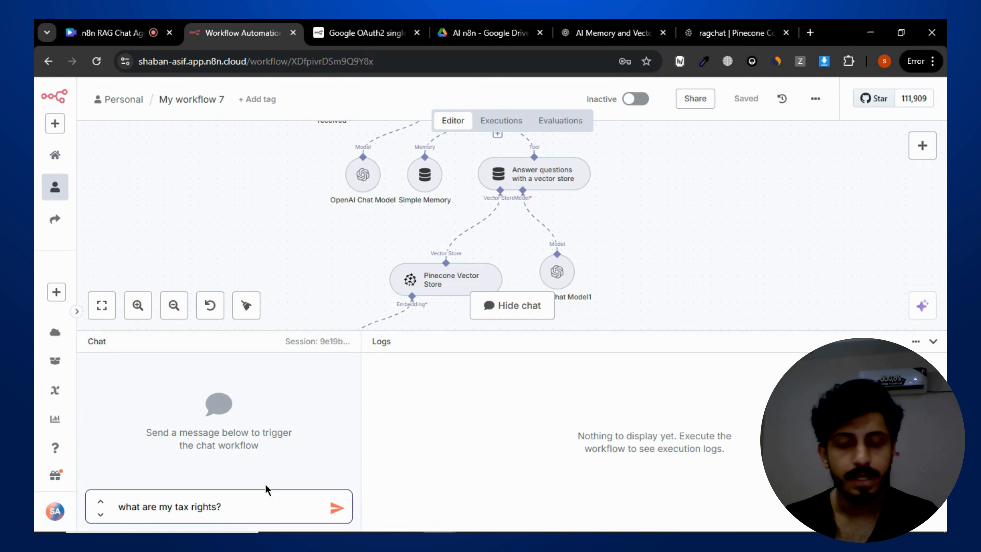
pyautogui.press('Return')
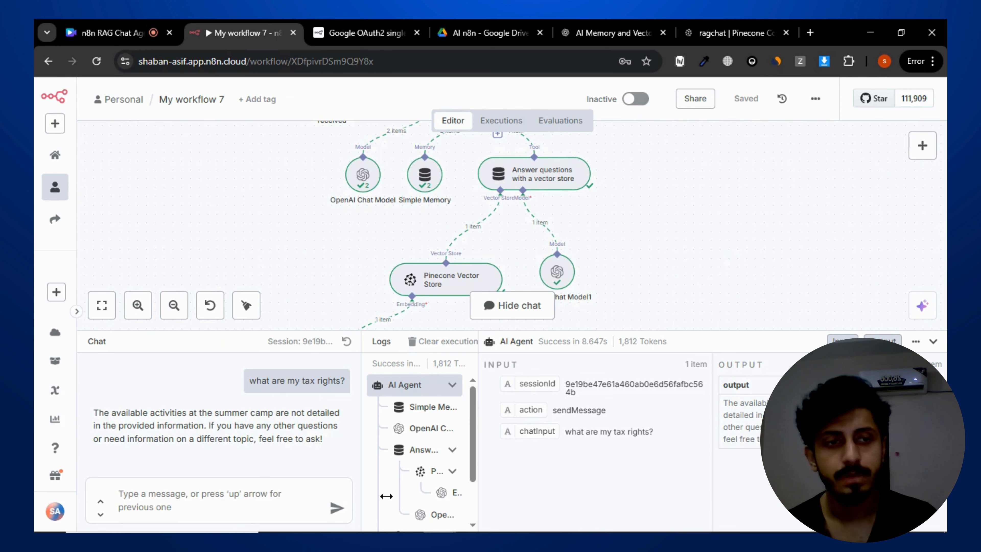
# - Switch the AI Agent's prompt to an expression and append a "User's query:" line with the chat input field
pyautogui.moveTo(699, 330); pyautogui.dragTo(700, 425)
pyautogui.moveTo(712, 319)
pyautogui.mouseDown()
pyautogui.moveTo(699, 235)
pyautogui.moveTo(714, 340)
pyautogui.moveTo(729, 329)
pyautogui.moveTo(715, 164)
pyautogui.moveTo(711, 306)
pyautogui.mouseUp()
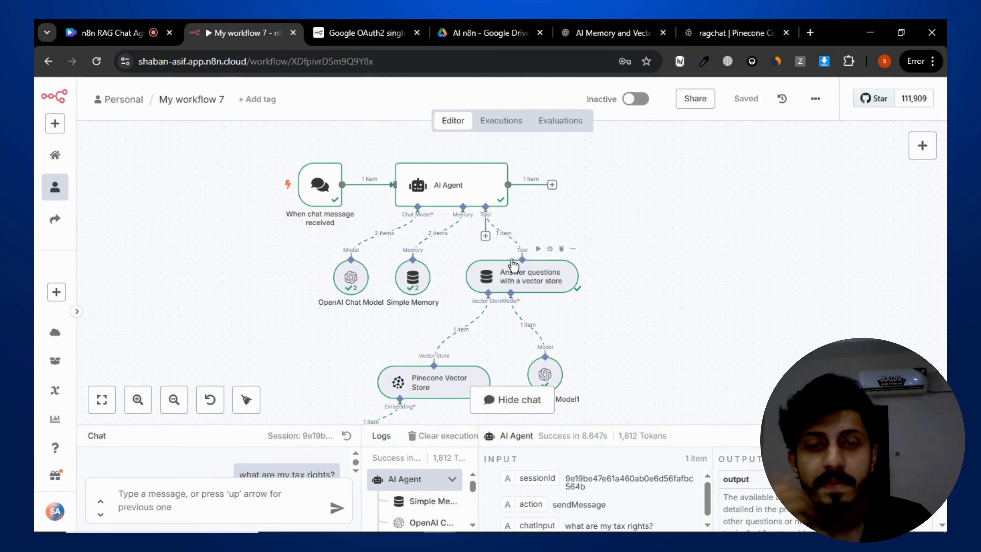
pyautogui.doubleClick(502, 201)
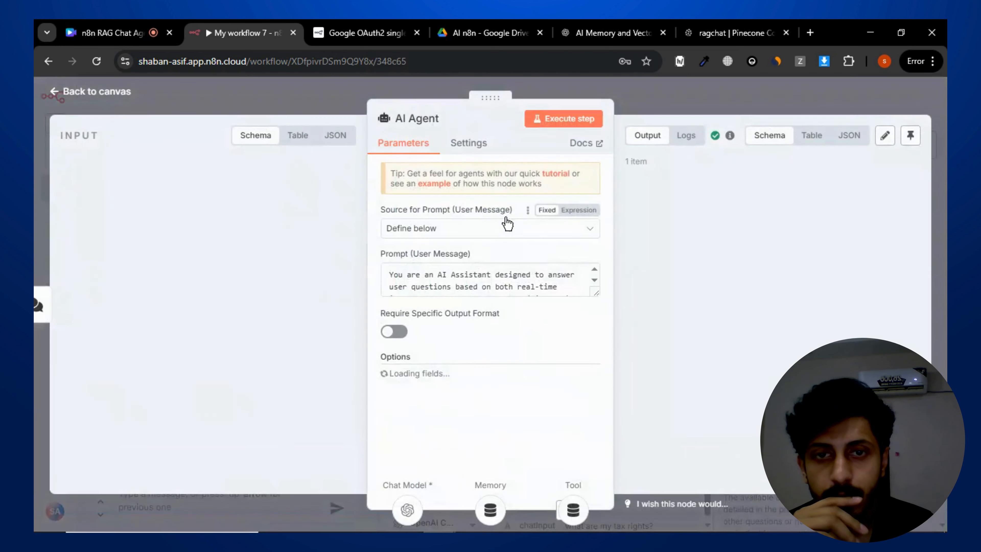
pyautogui.scroll(-5, 543, 274)
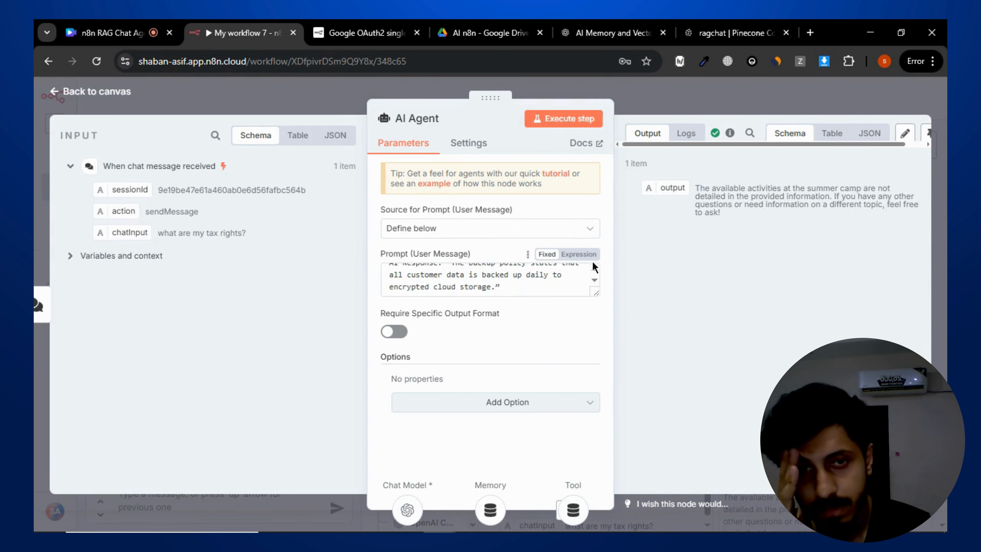
pyautogui.click(586, 255)
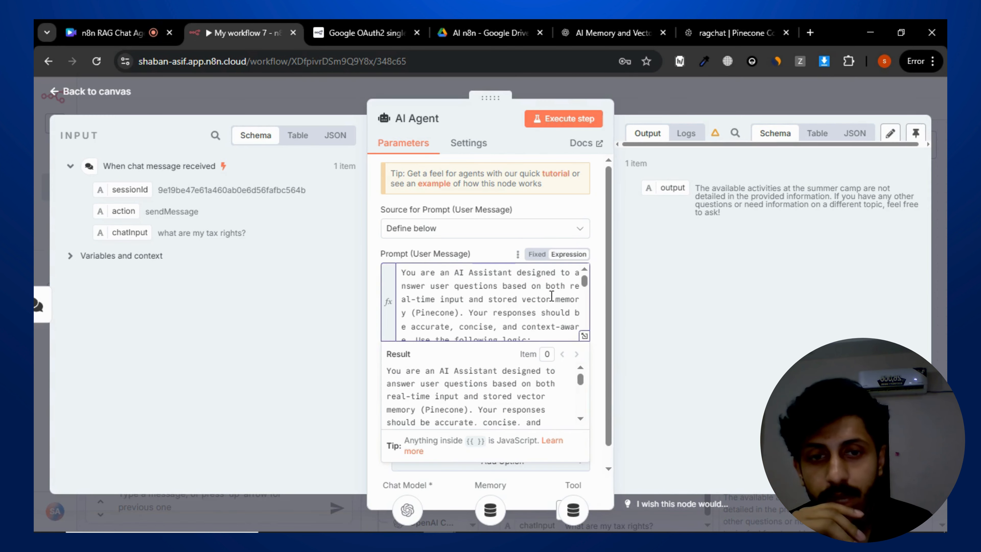
pyautogui.click(583, 336)
pyautogui.scroll(-10, 516, 255)
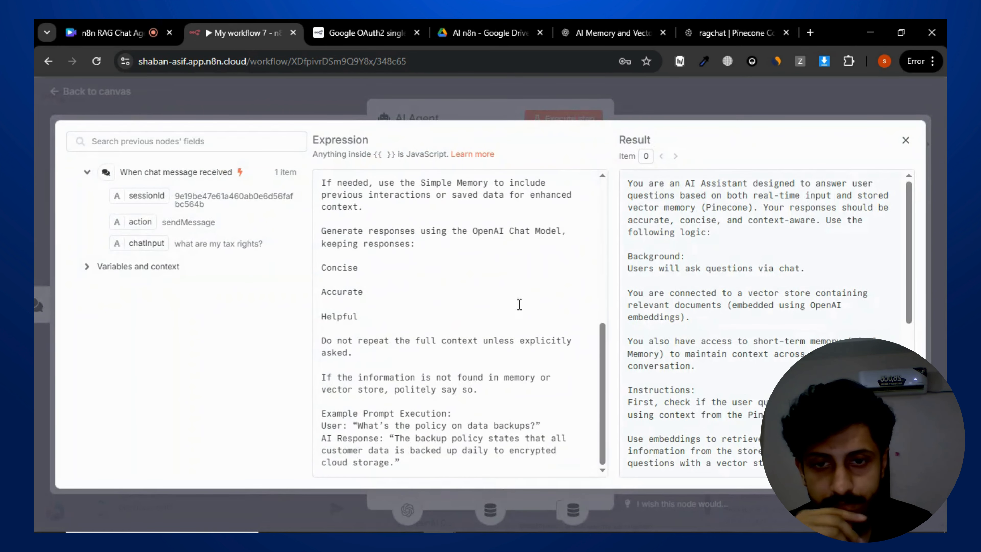
pyautogui.click(450, 463)
pyautogui.press('Return')
pyautogui.press('Return')
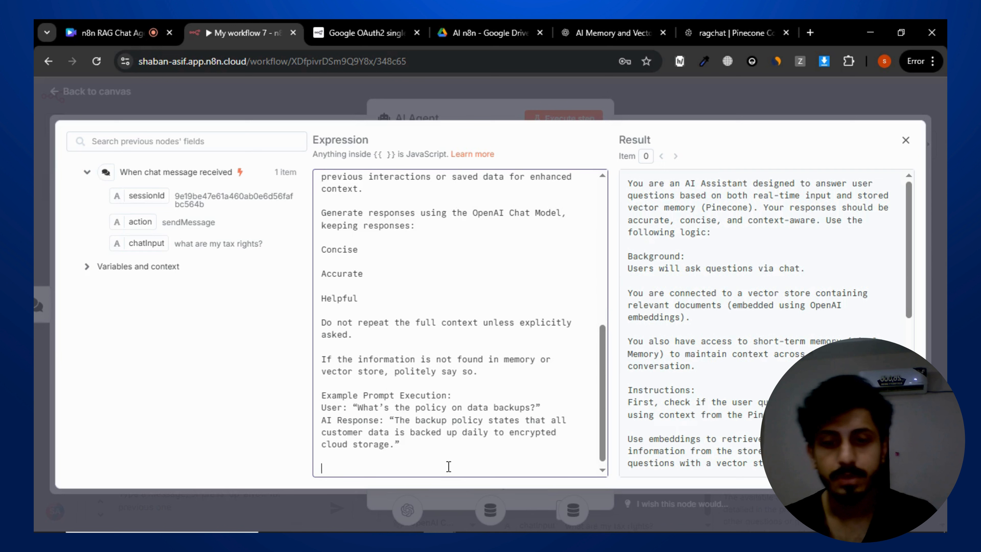
pyautogui.write("User's ")
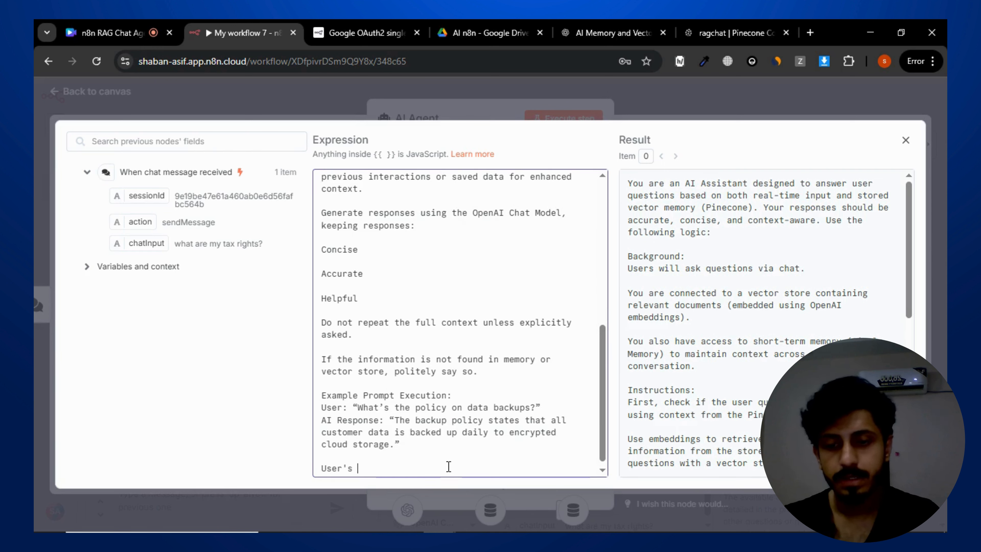
pyautogui.write('query:')
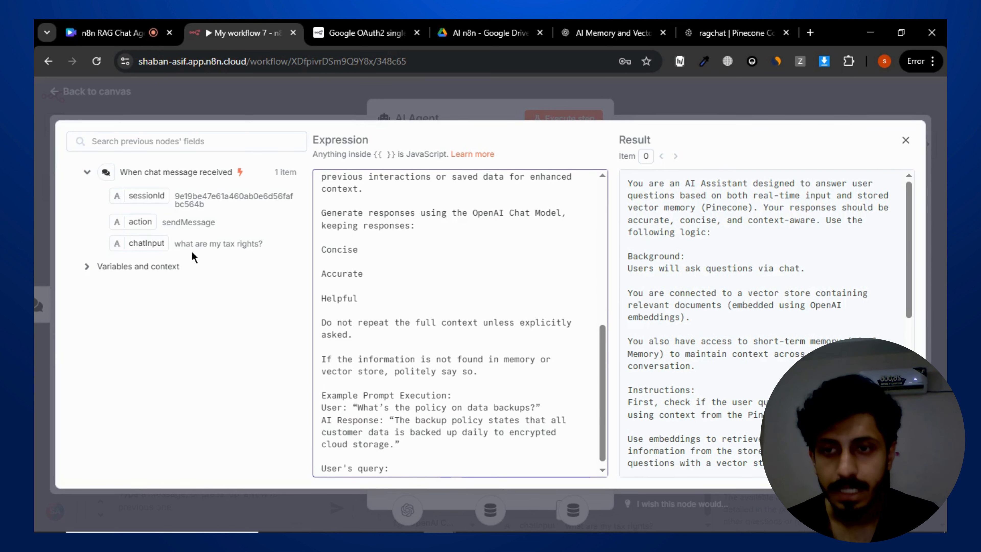
pyautogui.moveTo(143, 243); pyautogui.dragTo(387, 440)
pyautogui.moveTo(407, 474); pyautogui.dragTo(409, 472)
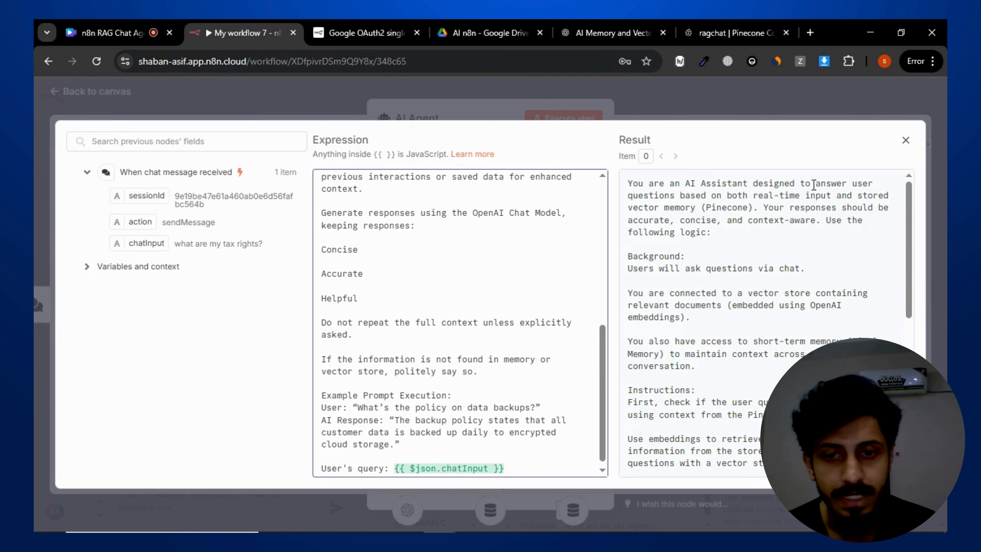
pyautogui.click(907, 147)
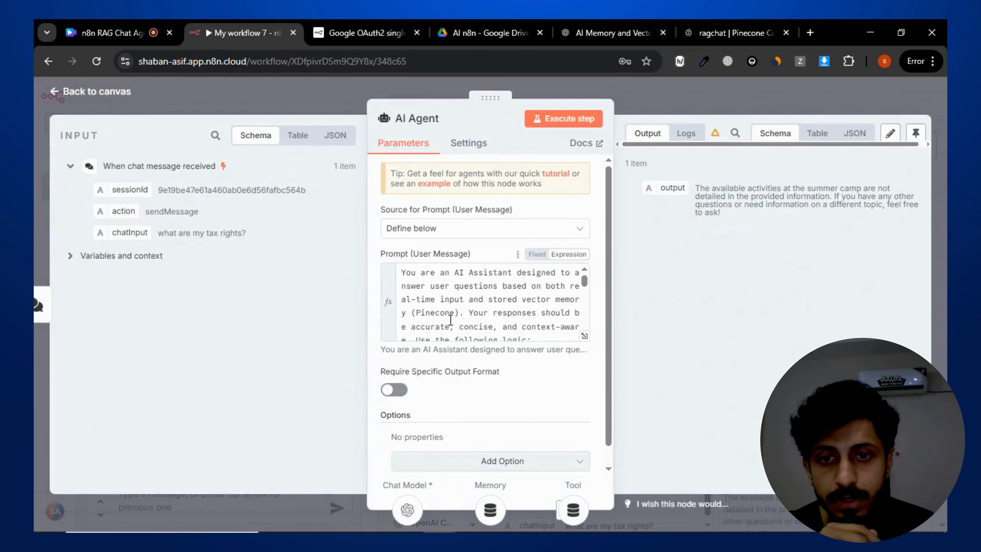
# - Return to the canvas and save the workflow
pyautogui.scroll(-10, 450, 320)
pyautogui.scroll(10, 450, 320)
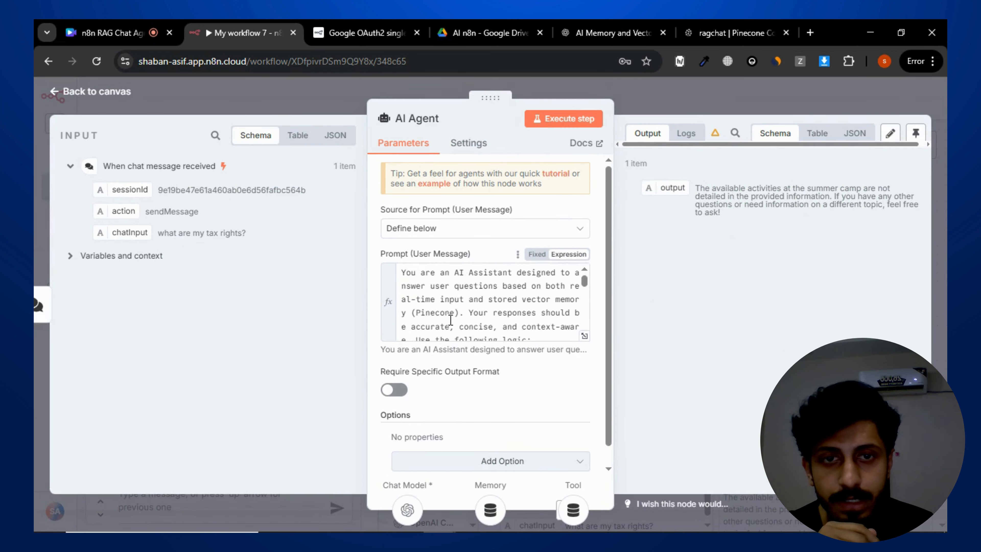
pyautogui.click(657, 100)
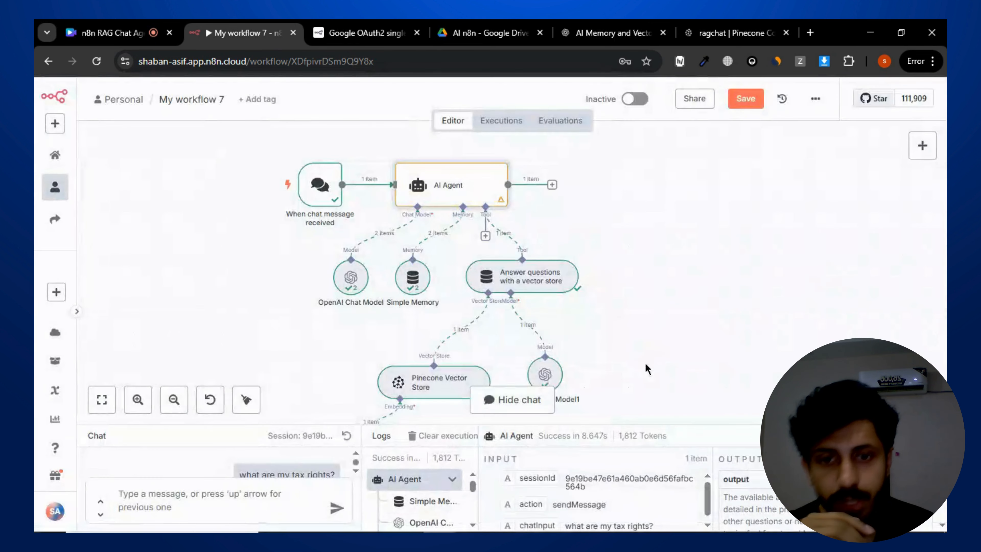
pyautogui.moveTo(658, 348); pyautogui.dragTo(653, 317)
pyautogui.click(745, 99)
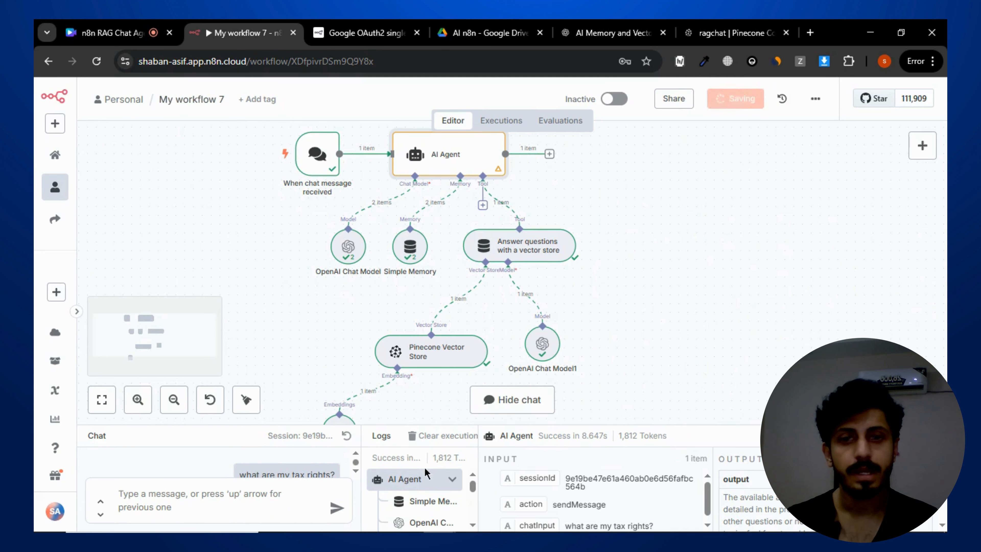
# - Start a new chat session and resend "what are my tax rights?"
pyautogui.moveTo(334, 474); pyautogui.dragTo(239, 475)
pyautogui.hotkey('ctrl', 'c')
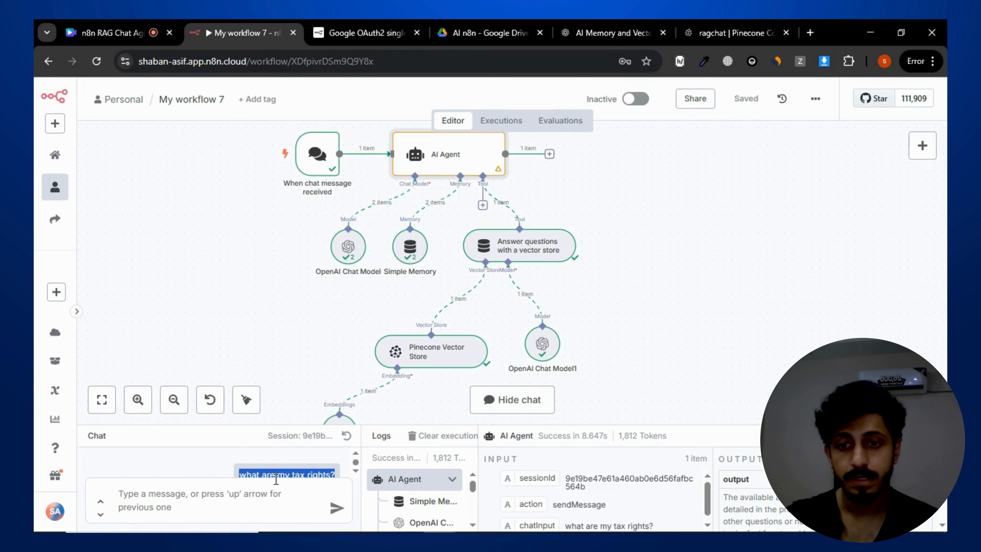
pyautogui.click(347, 436)
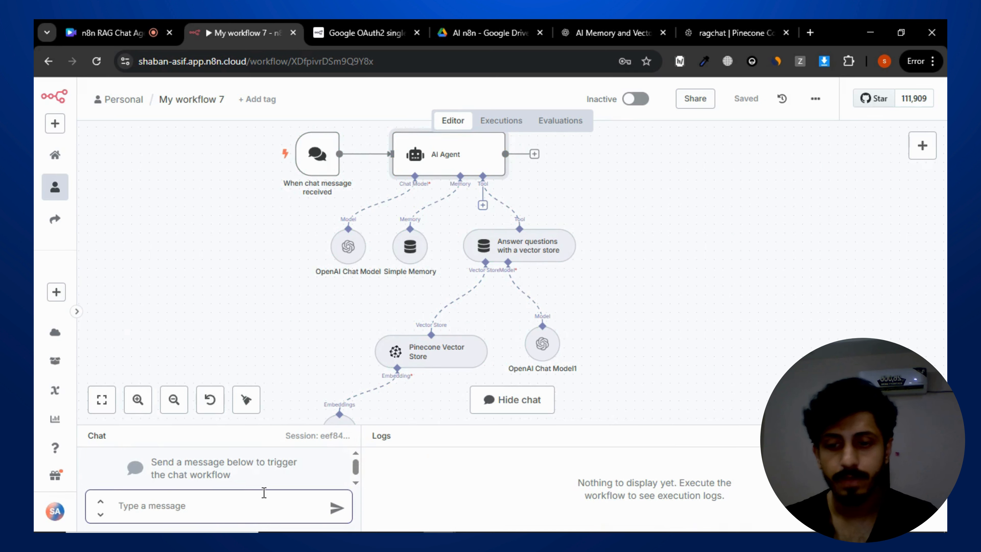
pyautogui.hotkey('ctrl', 'v')
pyautogui.press('BackSpace')
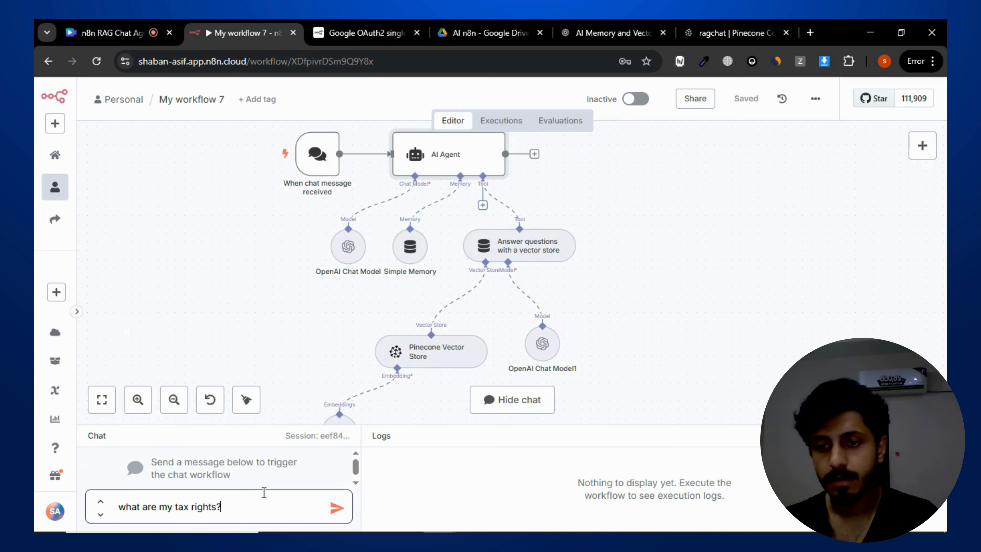
pyautogui.press('Return')
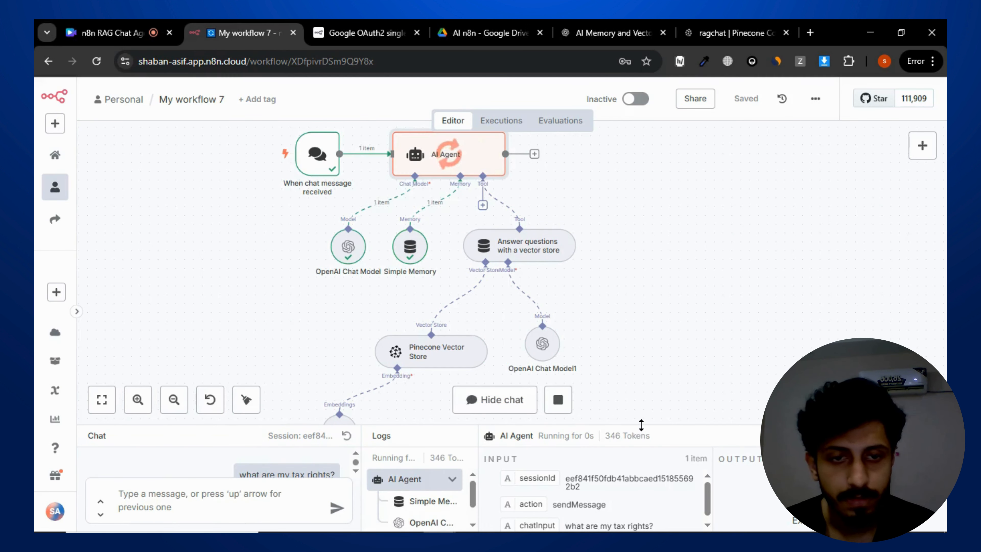
# - Read the agent's answer and compare it with the IRS Tax Guide 2024 PDF
pyautogui.moveTo(644, 427); pyautogui.dragTo(645, 308)
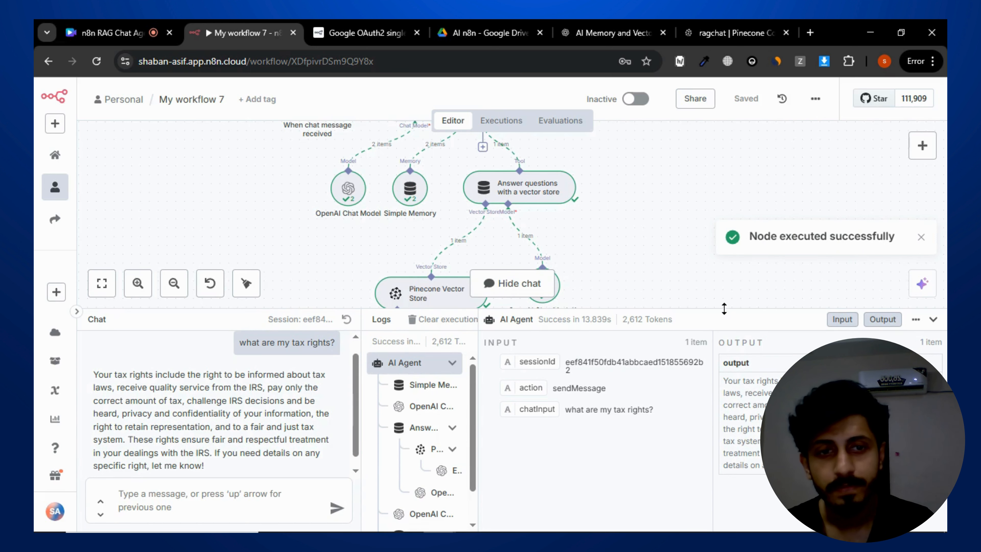
pyautogui.moveTo(722, 309); pyautogui.dragTo(723, 225)
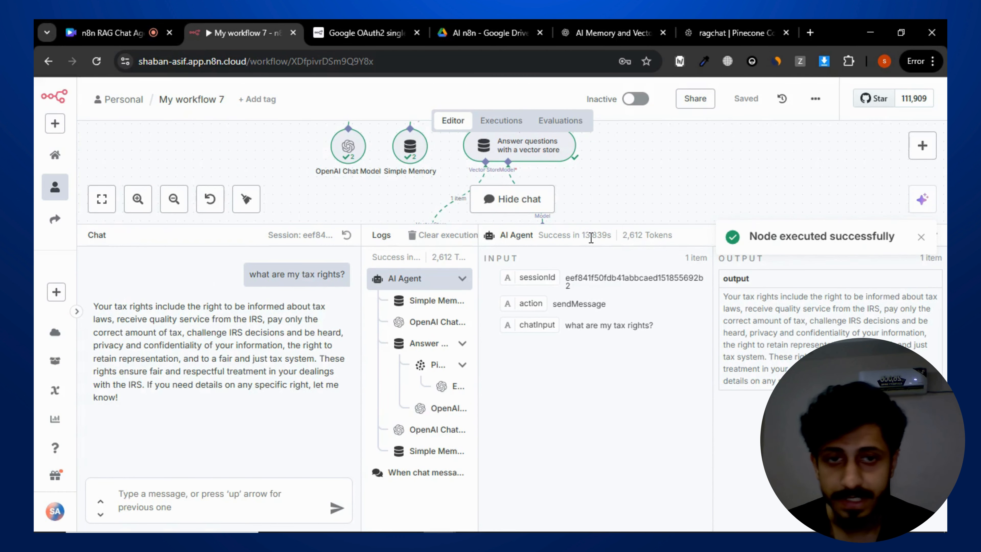
pyautogui.moveTo(97, 307); pyautogui.dragTo(183, 418)
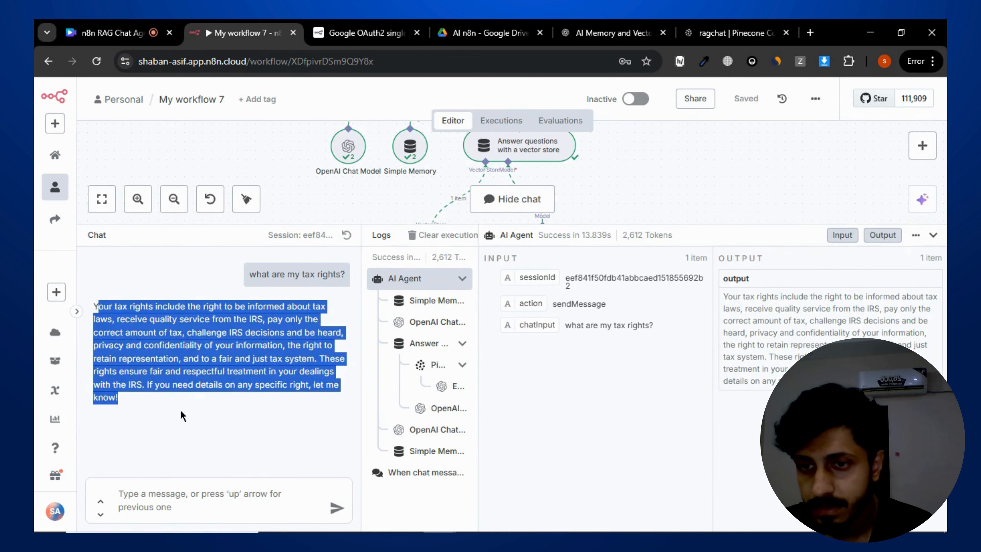
pyautogui.click(255, 374)
pyautogui.click(470, 28)
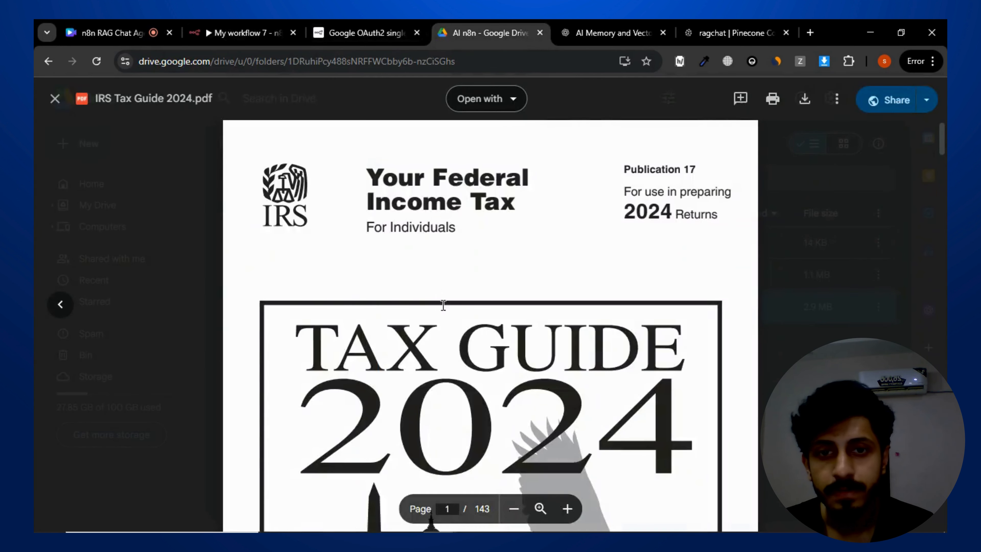
pyautogui.scroll(-10, 447, 304)
pyautogui.scroll(10, 438, 286)
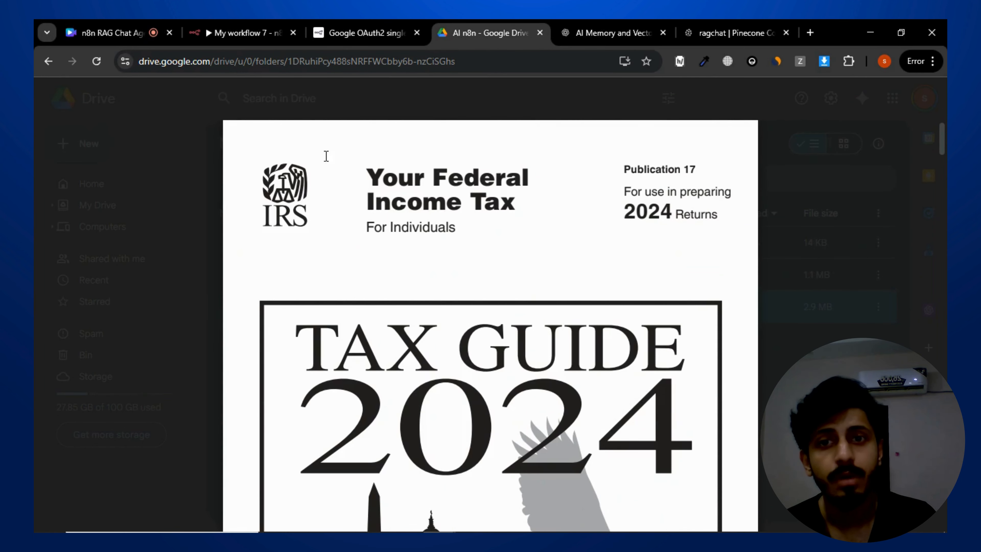
# - Return to the workflow and ask the chat "what is the name of the document?", then highlight the answer
pyautogui.click(264, 33)
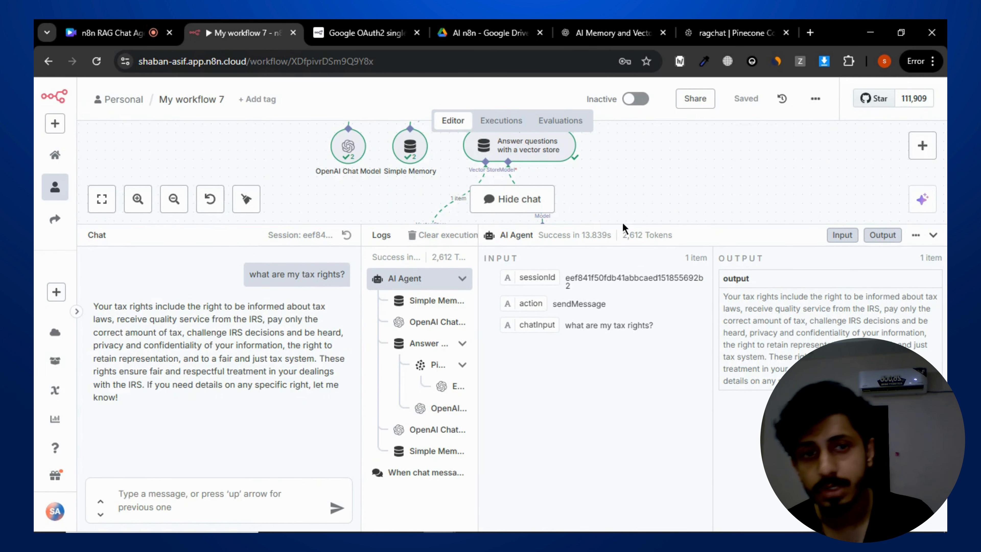
pyautogui.moveTo(631, 224); pyautogui.dragTo(633, 255)
pyautogui.click(243, 498)
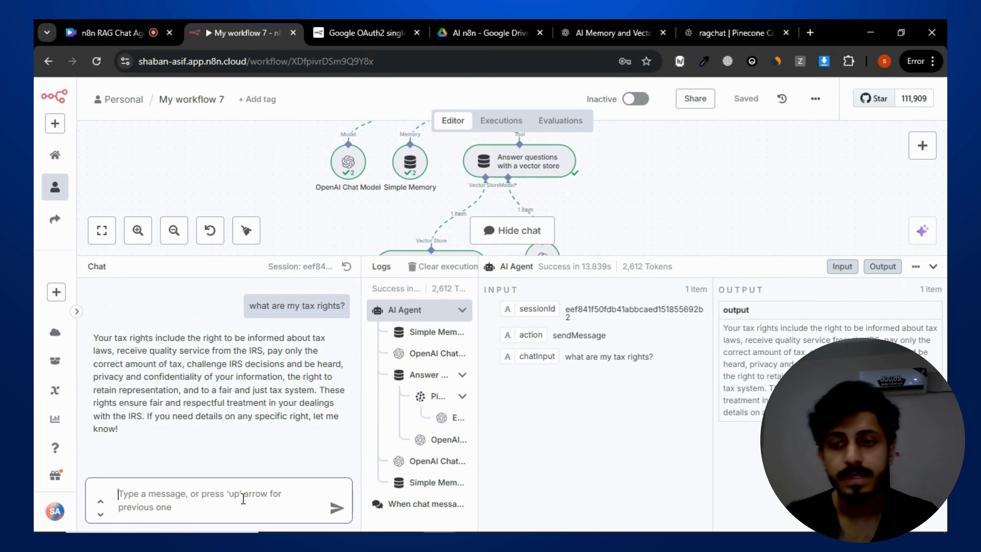
pyautogui.write('what is t')
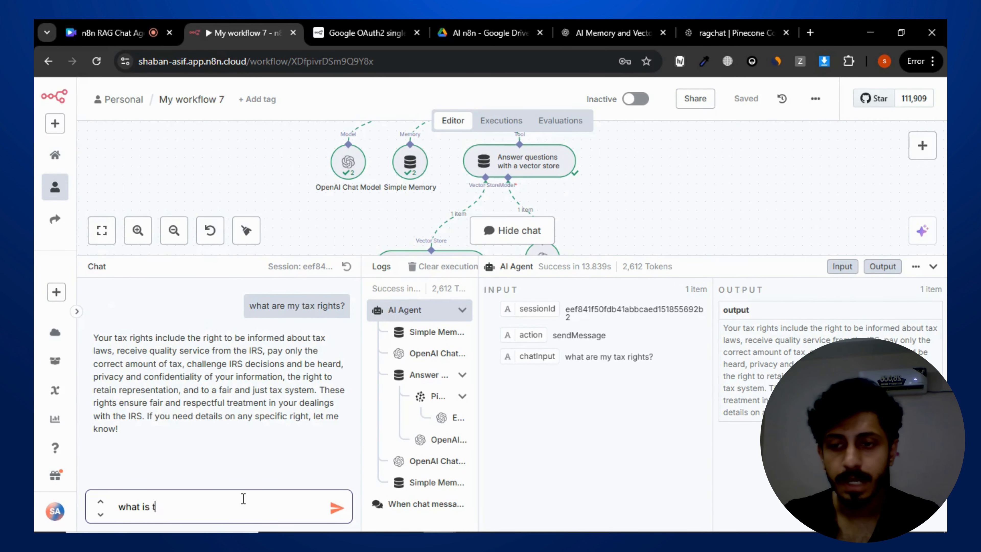
pyautogui.write('he')
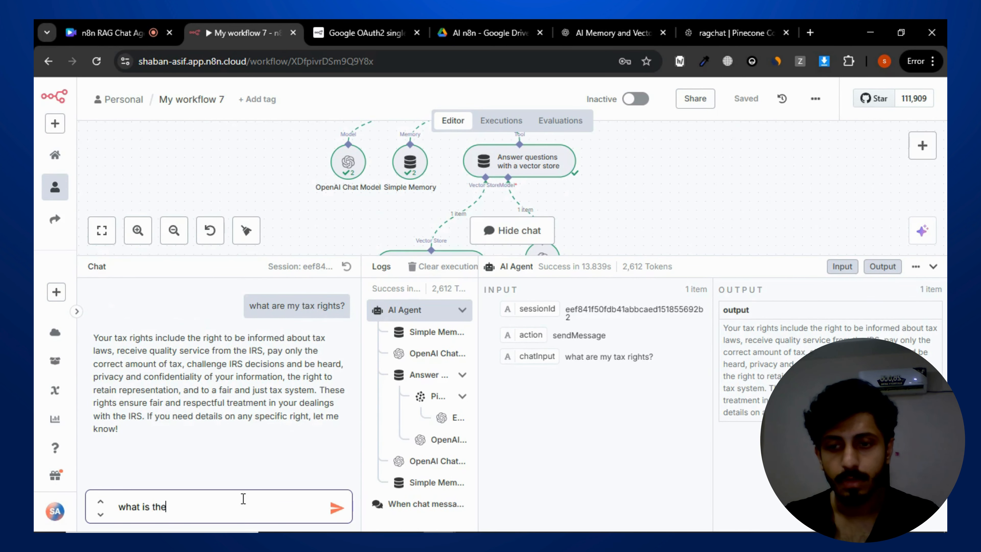
pyautogui.write(' name of the docu')
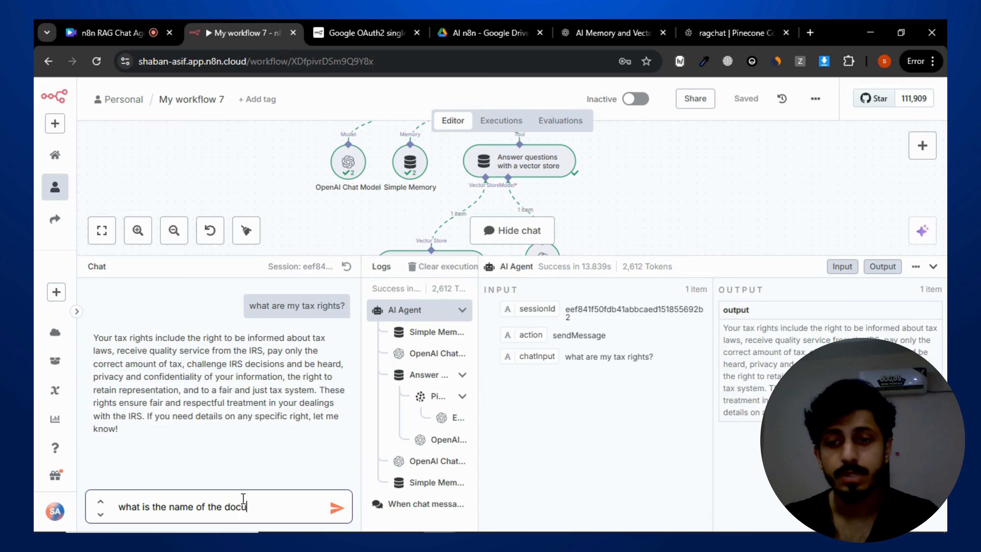
pyautogui.write('ment?')
pyautogui.press('Return')
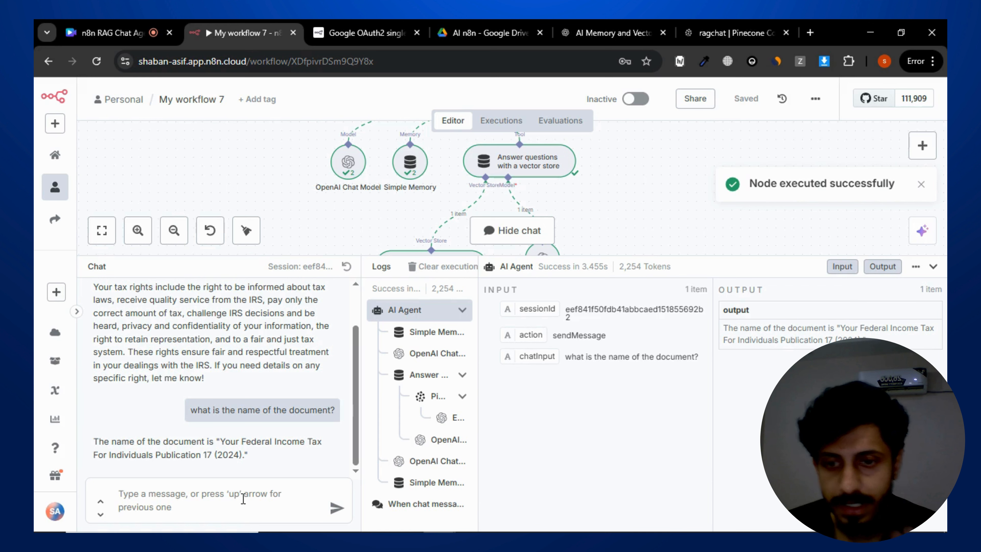
pyautogui.moveTo(226, 445); pyautogui.dragTo(245, 456)
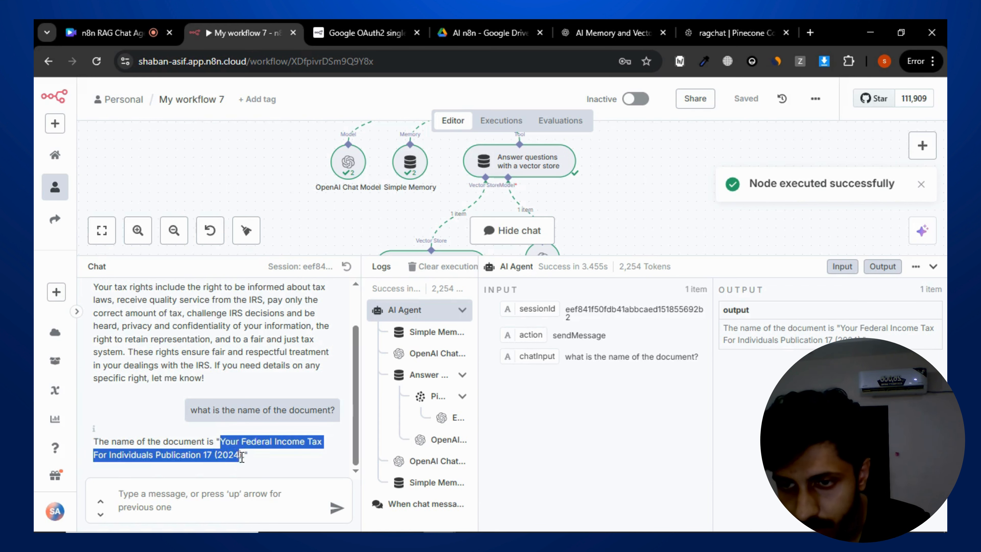
pyautogui.click(280, 461)
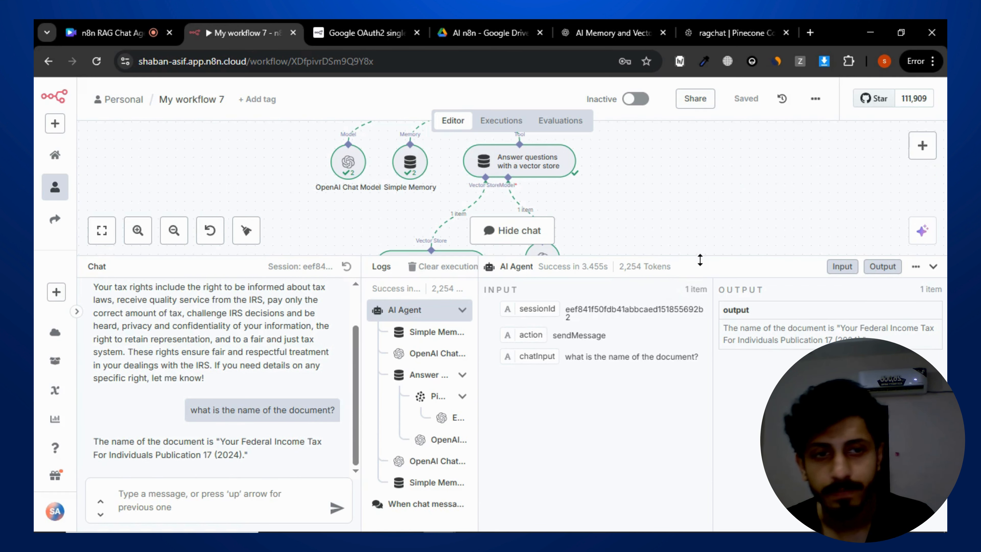
# - Open the chat trigger node, make the chat publicly available and copy its chat URL
pyautogui.moveTo(702, 255); pyautogui.dragTo(729, 427)
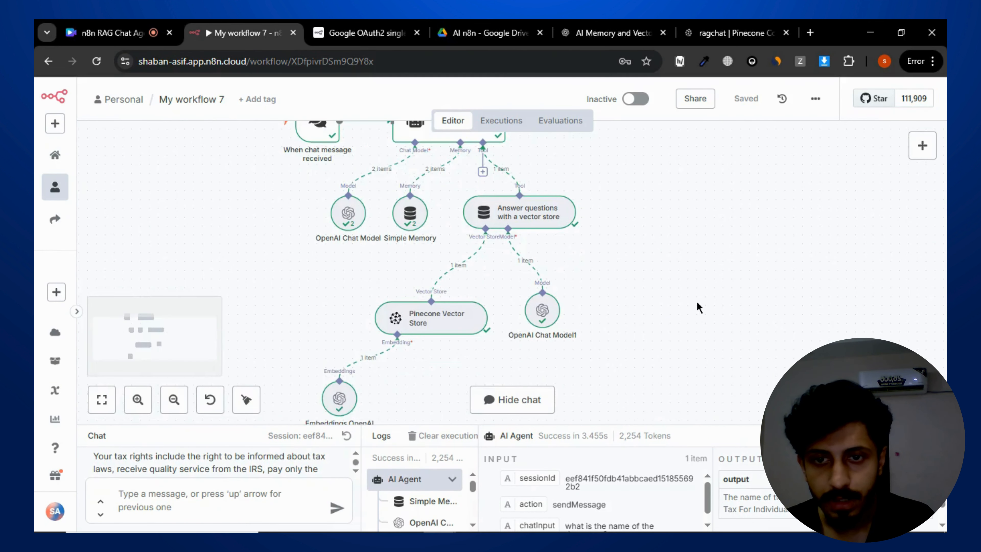
pyautogui.scroll(3, 699, 308)
pyautogui.doubleClick(324, 228)
pyautogui.click(81, 188)
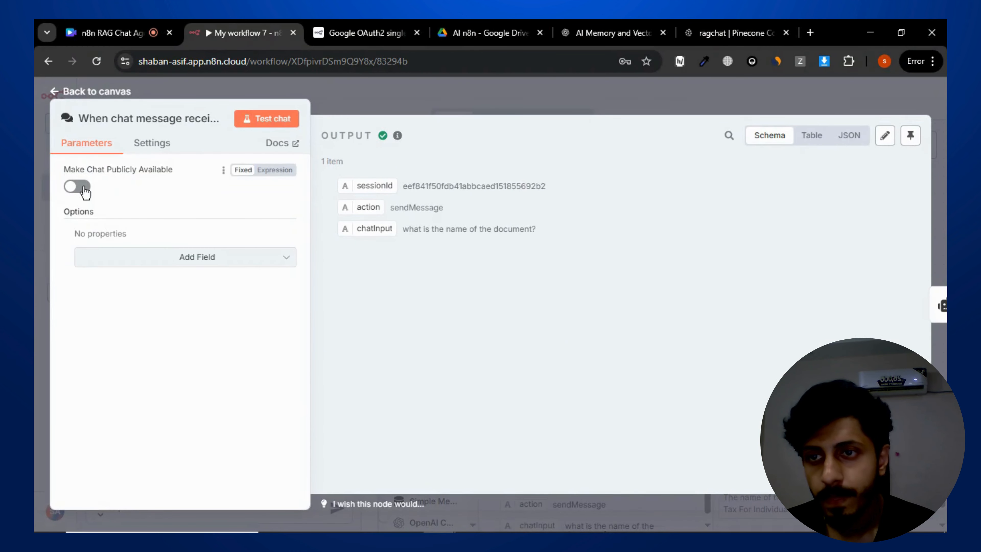
pyautogui.click(153, 207)
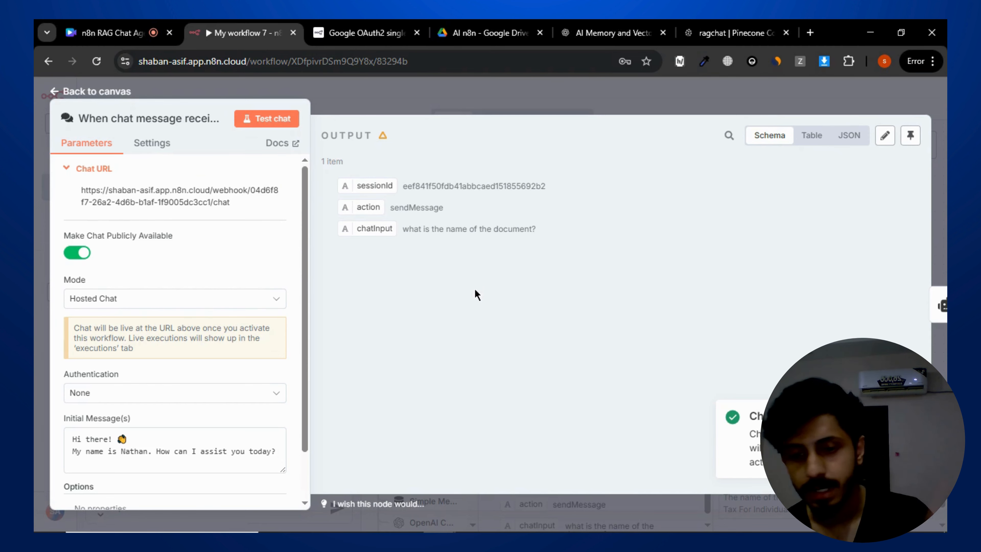
# - Open the copied chat URL in a new browser tab
pyautogui.hotkey('ctrl', 't')
pyautogui.hotkey('ctrl', 'v')
pyautogui.press('Return')
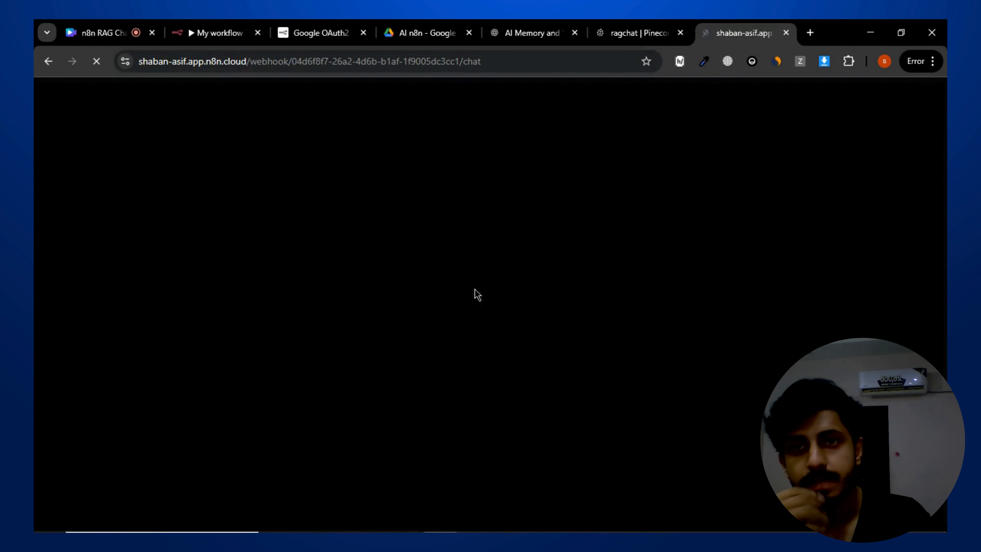
# - Go back to the workflow, check the trigger's chat URL, and activate the workflow
pyautogui.click(187, 30)
pyautogui.click(555, 109)
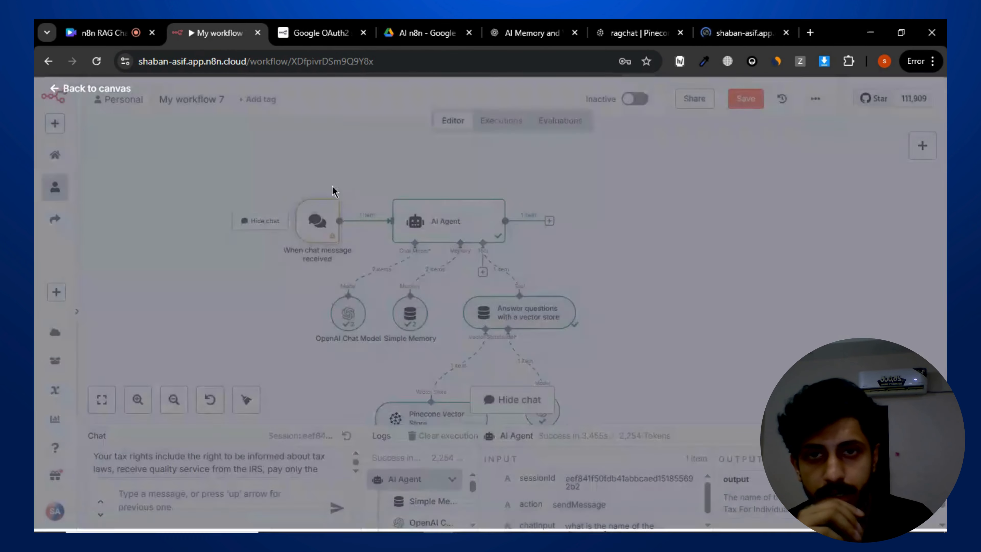
pyautogui.doubleClick(317, 220)
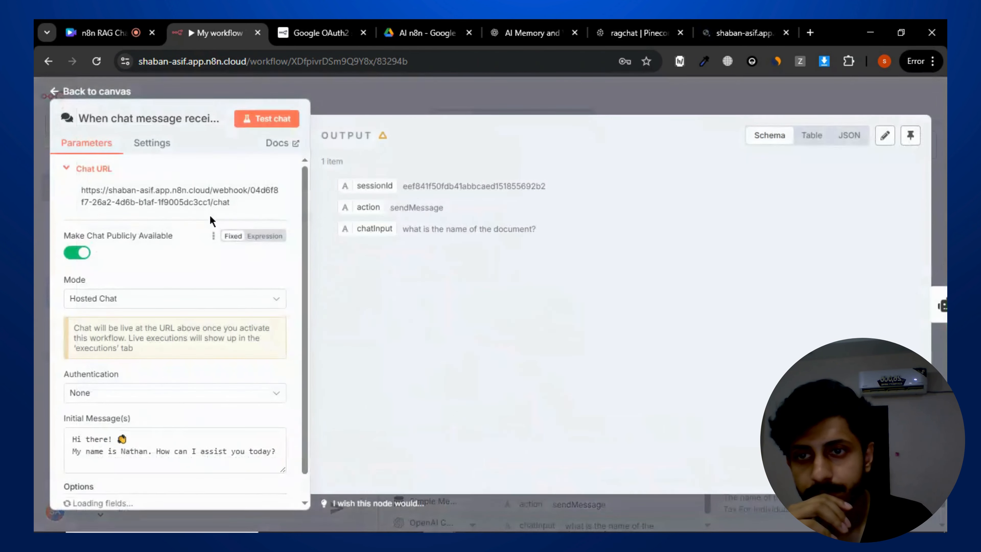
pyautogui.click(764, 28)
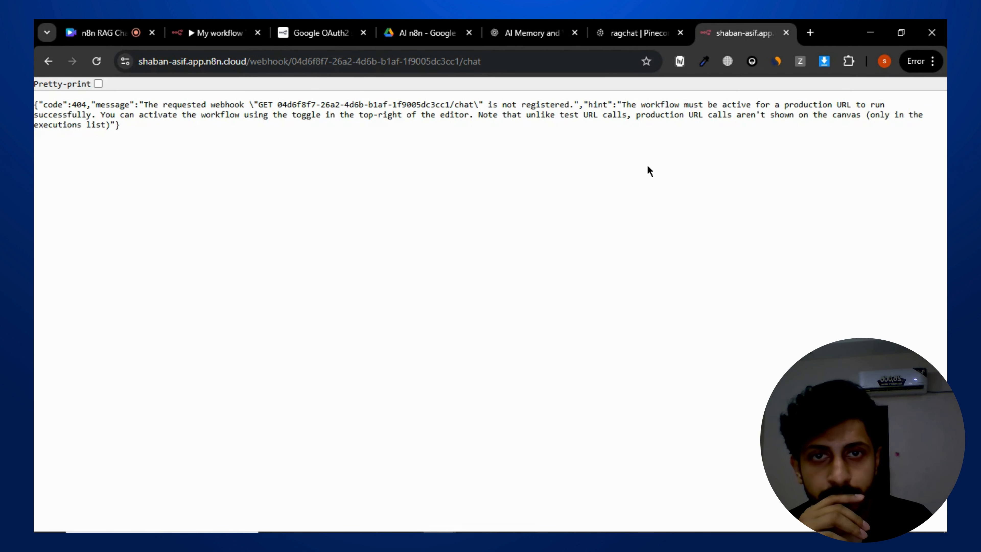
pyautogui.click(219, 33)
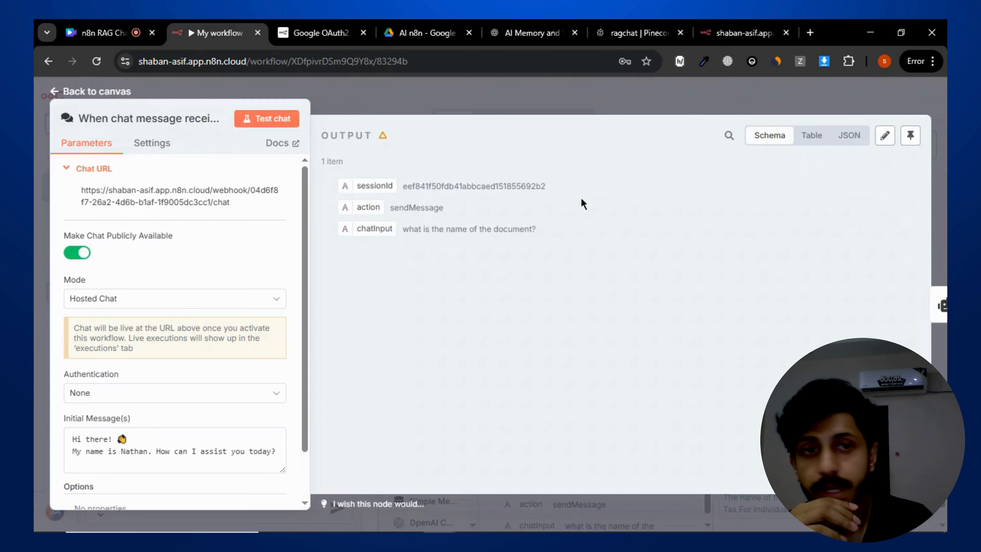
pyautogui.click(682, 113)
pyautogui.click(635, 99)
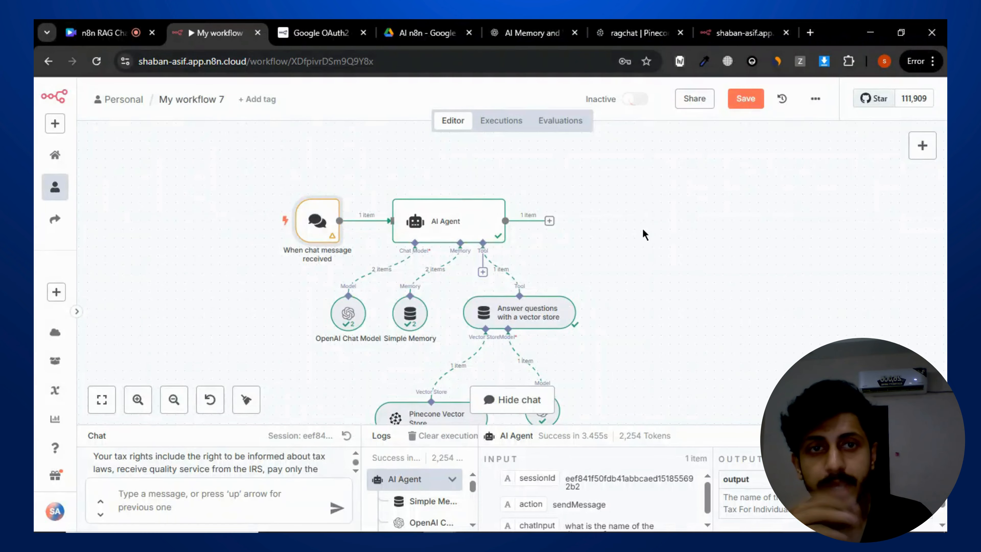
pyautogui.click(613, 340)
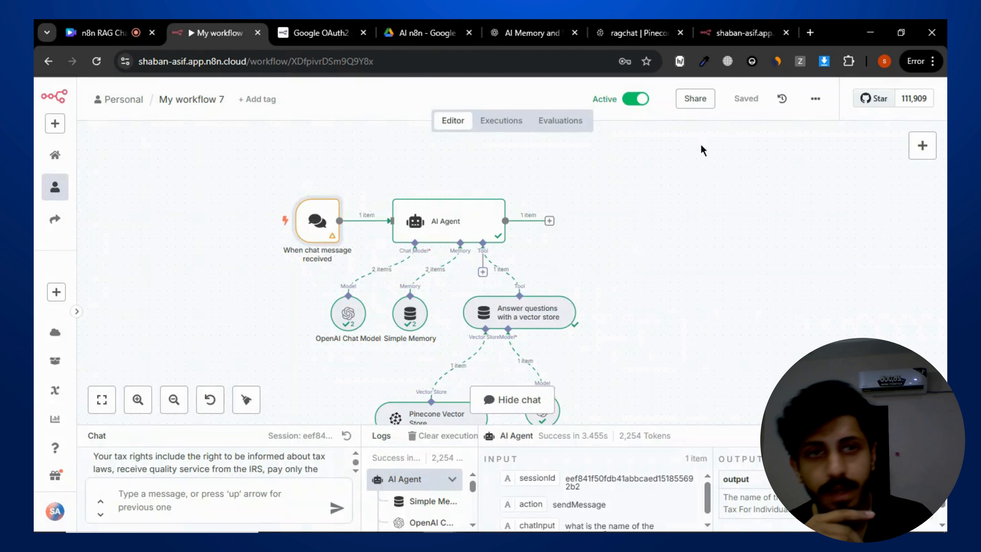
# - Reload the public chat page and ask "what are the two important tax things in the document?"
pyautogui.click(743, 33)
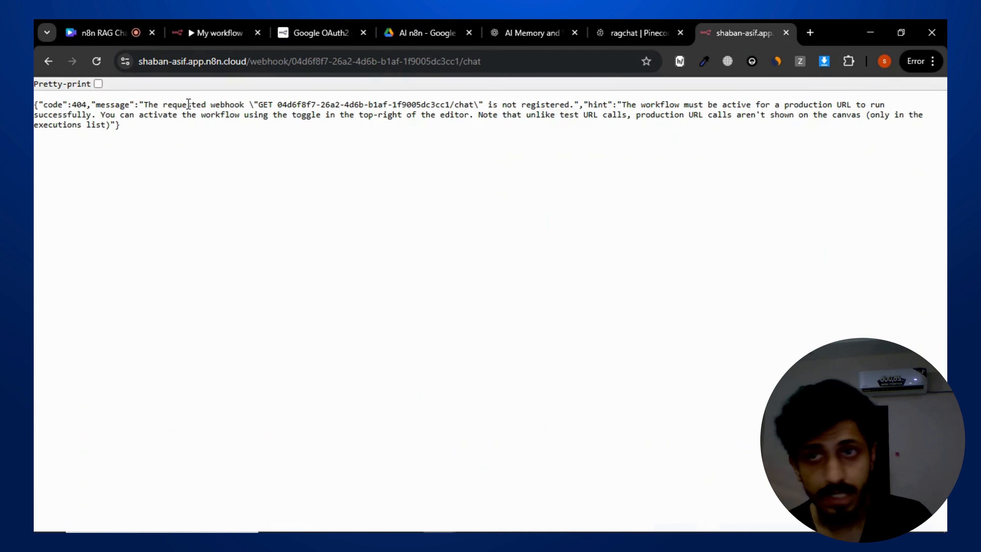
pyautogui.click(96, 61)
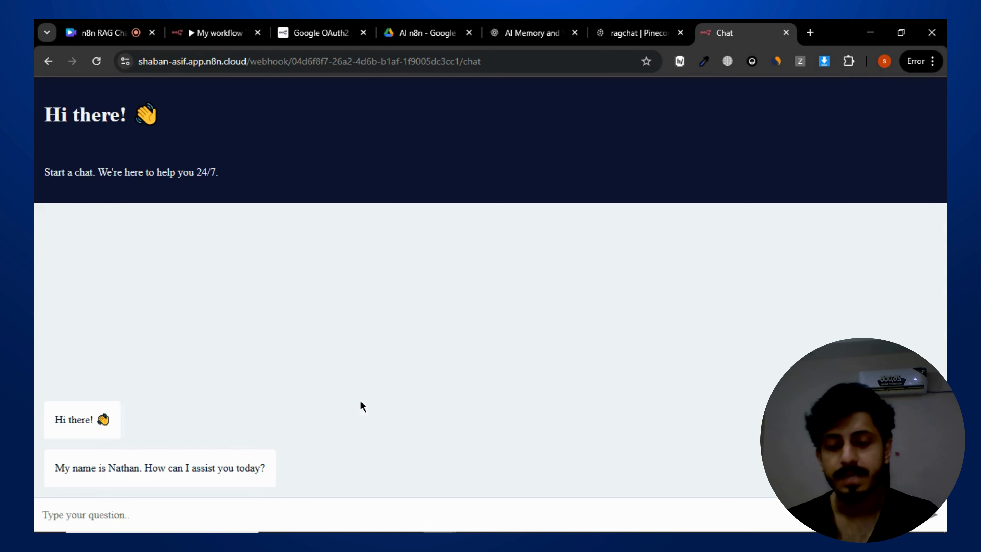
pyautogui.write('what are t')
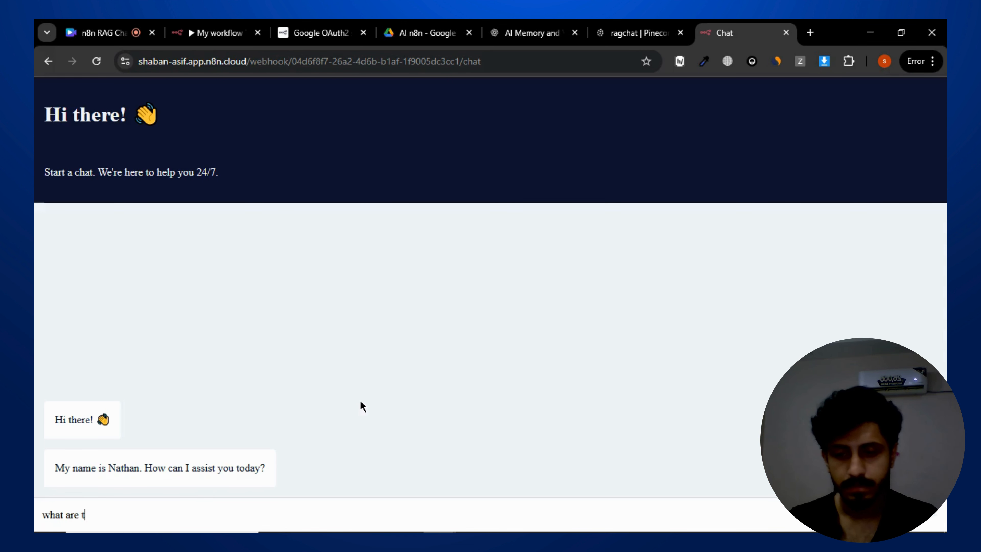
pyautogui.write('he two important tax things ')
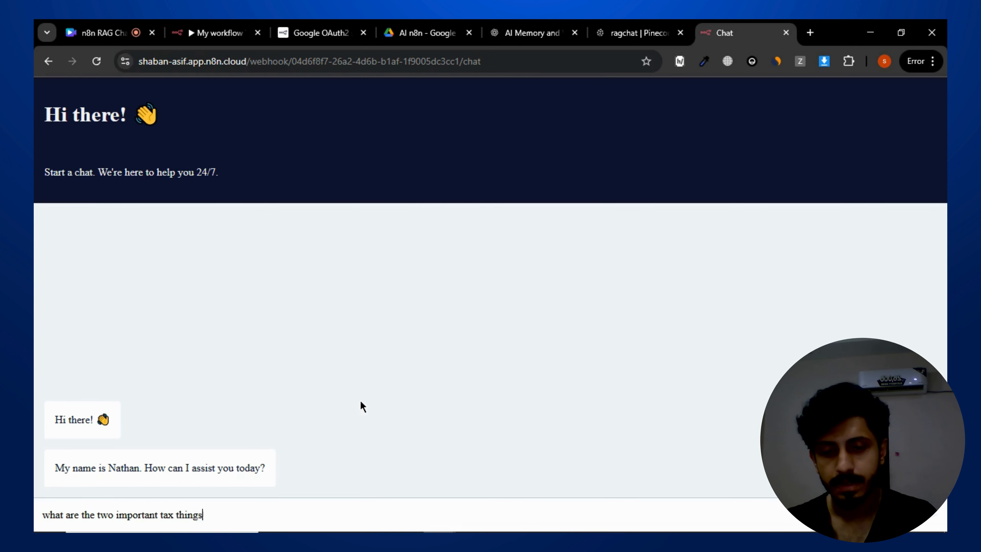
pyautogui.write('in the do')
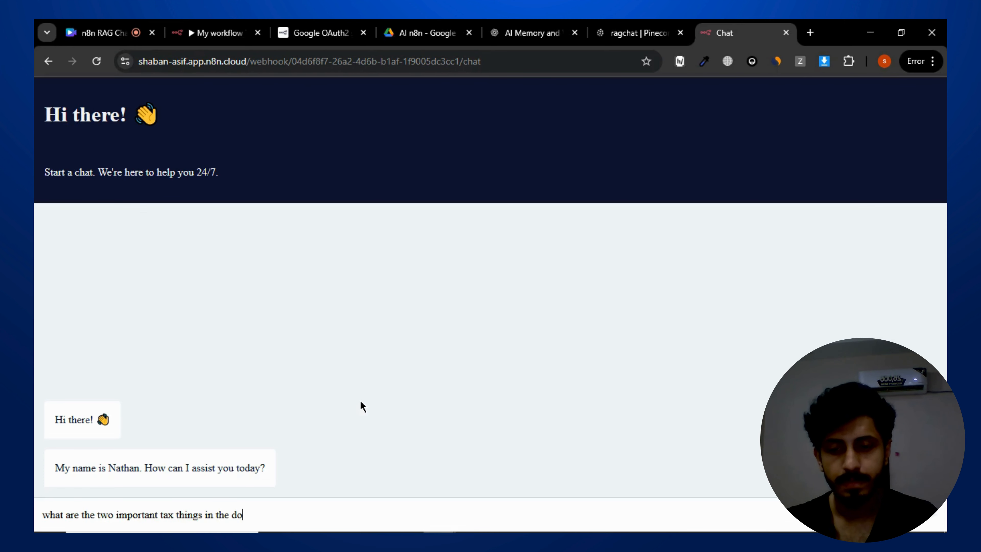
pyautogui.write('cument?')
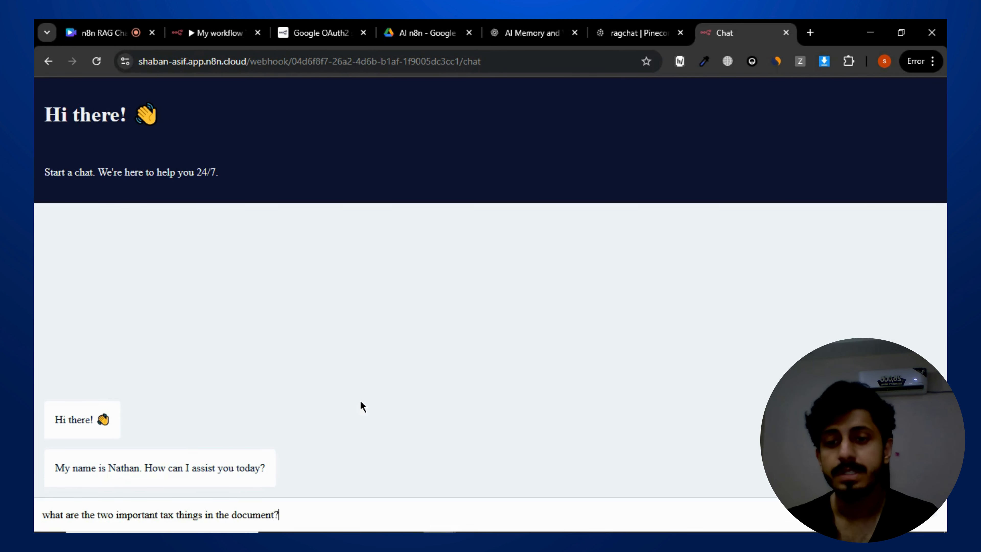
pyautogui.press('Return')
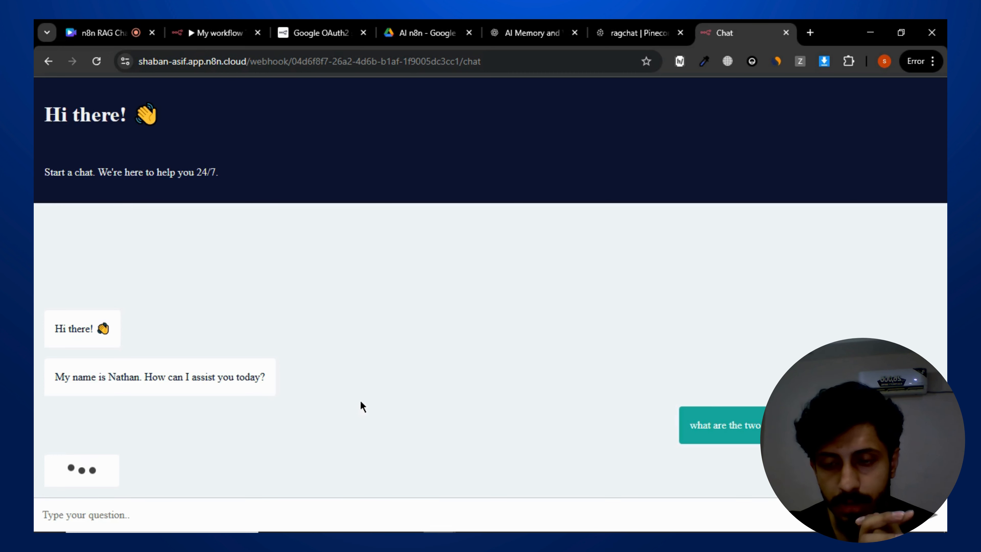
# - Read the public chat's answer and its greeting messages
pyautogui.click(217, 33)
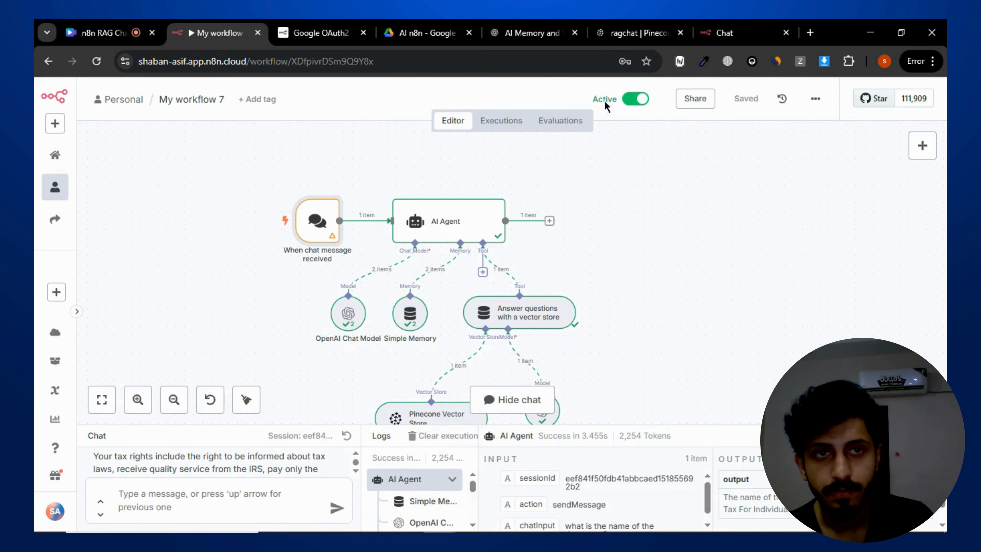
pyautogui.click(728, 30)
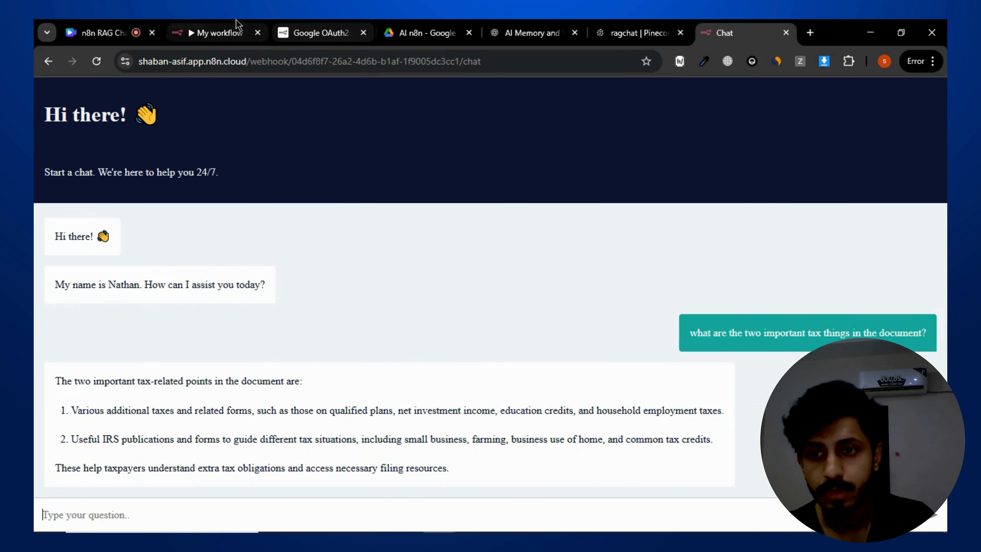
pyautogui.moveTo(55, 381); pyautogui.dragTo(547, 462)
pyautogui.moveTo(723, 439); pyautogui.dragTo(279, 442)
pyautogui.click(341, 422)
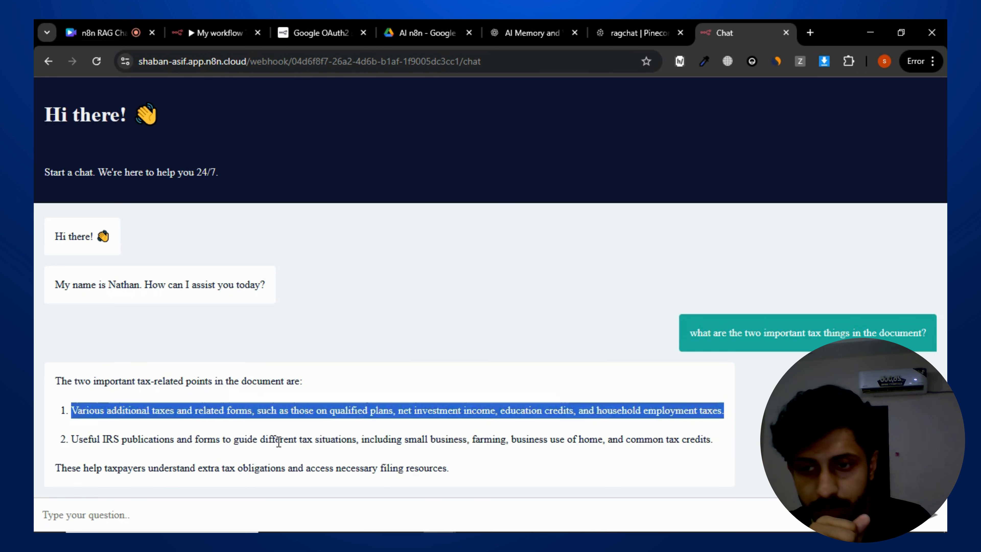
pyautogui.click(320, 443)
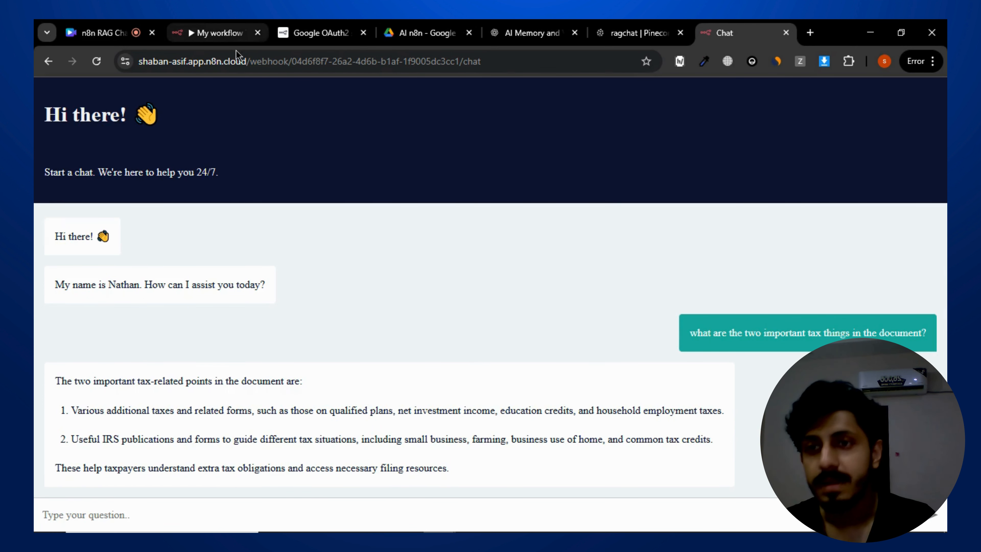
pyautogui.moveTo(271, 286); pyautogui.dragTo(49, 241)
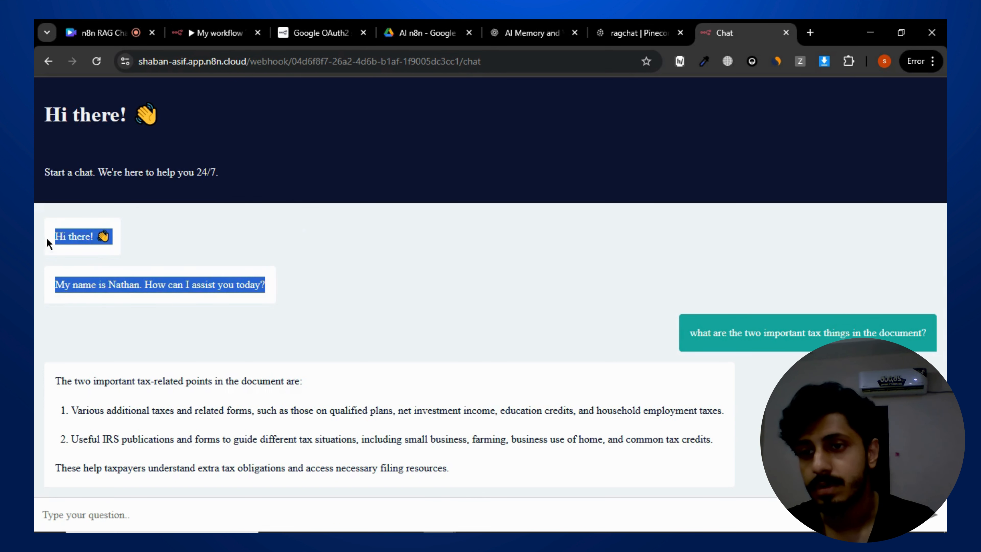
pyautogui.click(191, 245)
# - Open the chat trigger node to examine its initial message settings, then return to the canvas
pyautogui.click(243, 26)
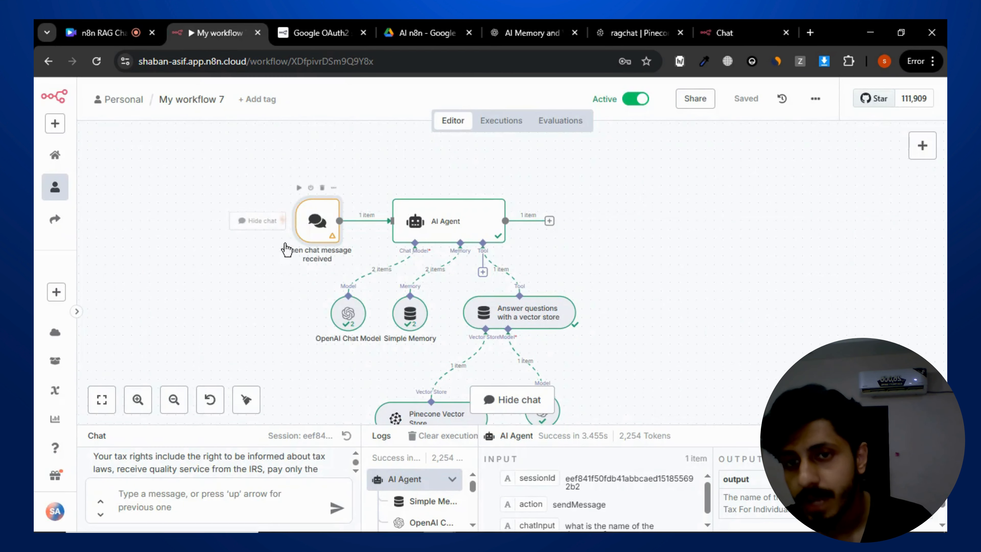
pyautogui.doubleClick(313, 236)
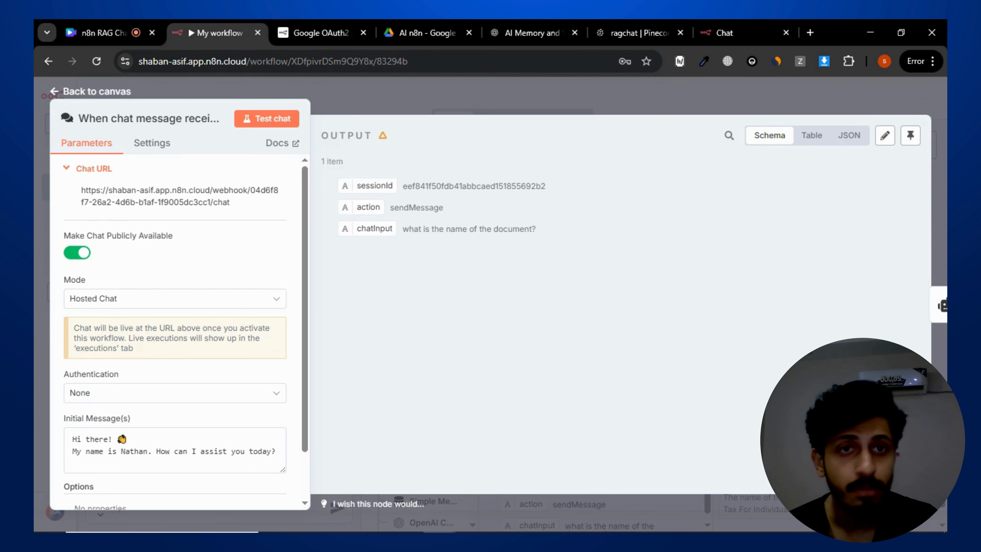
pyautogui.click(640, 100)
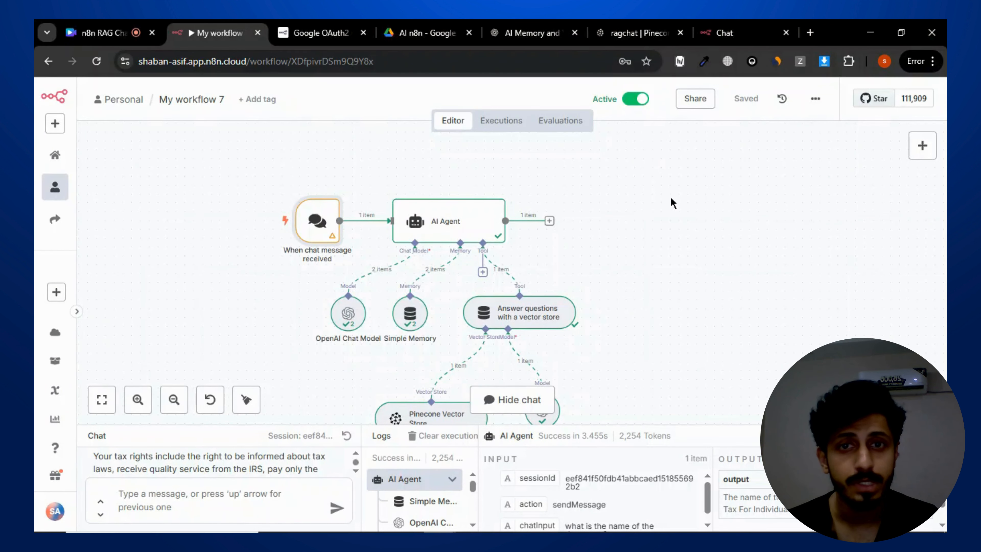
pyautogui.moveTo(672, 203); pyautogui.dragTo(716, 221)
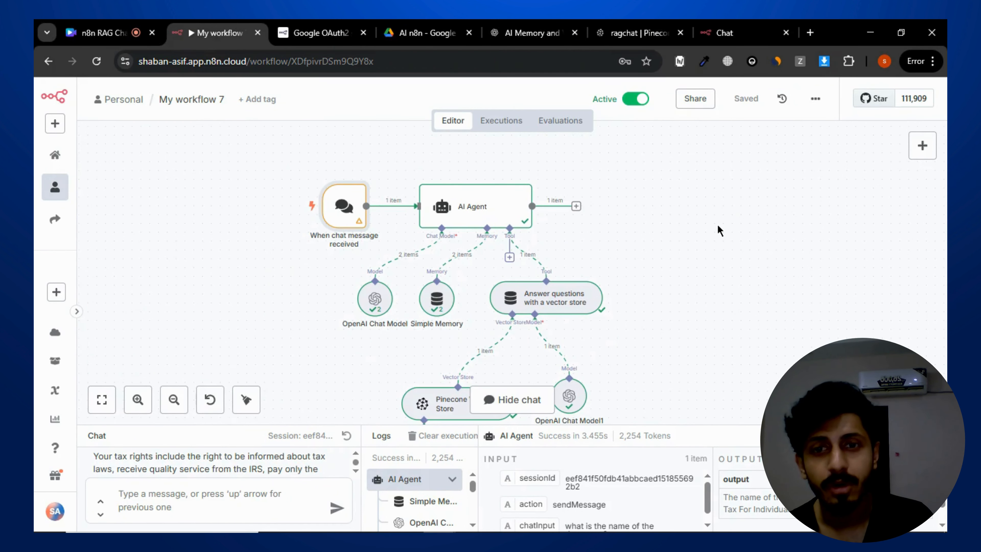